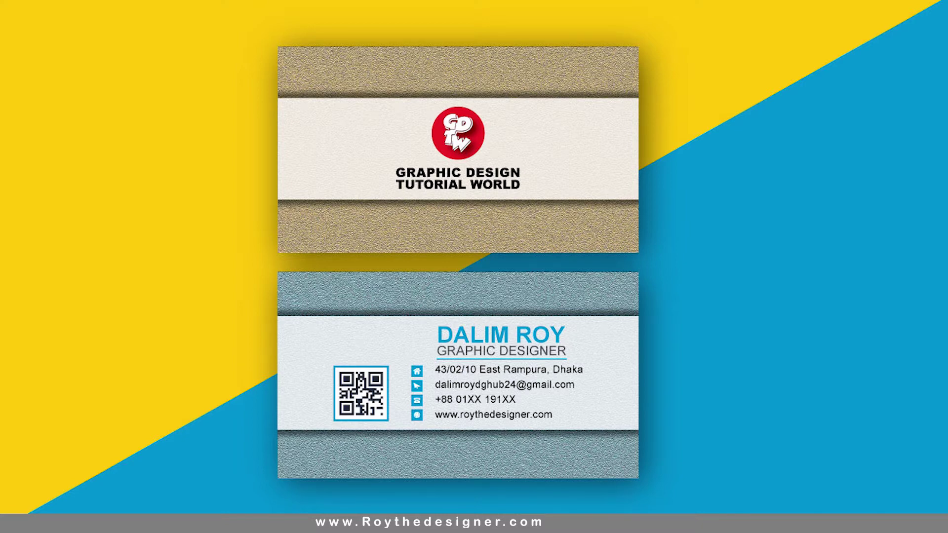
Create a new A4 landscape document named 'Business Card Design tutorial 12'.
{"action": "left_click", "coordinate": [26, 7]}
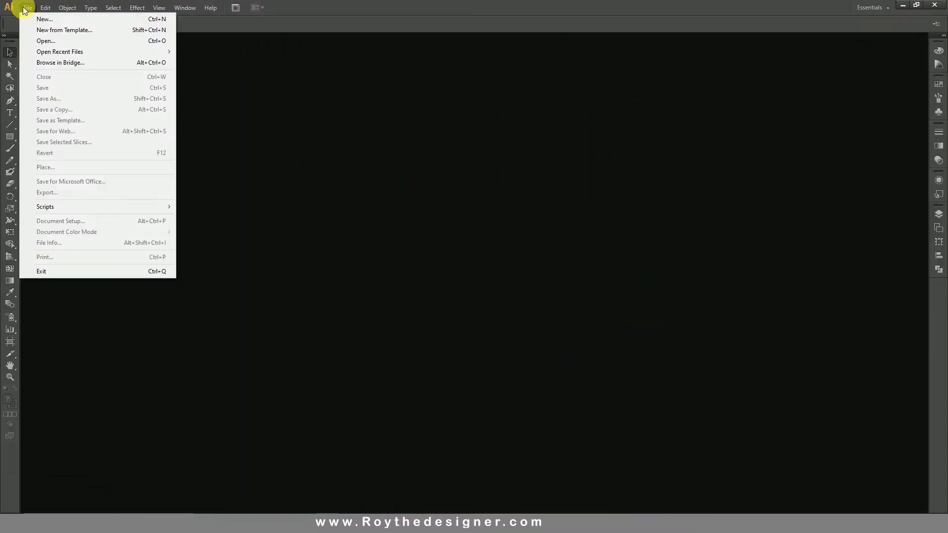
{"action": "left_click", "coordinate": [32, 18]}
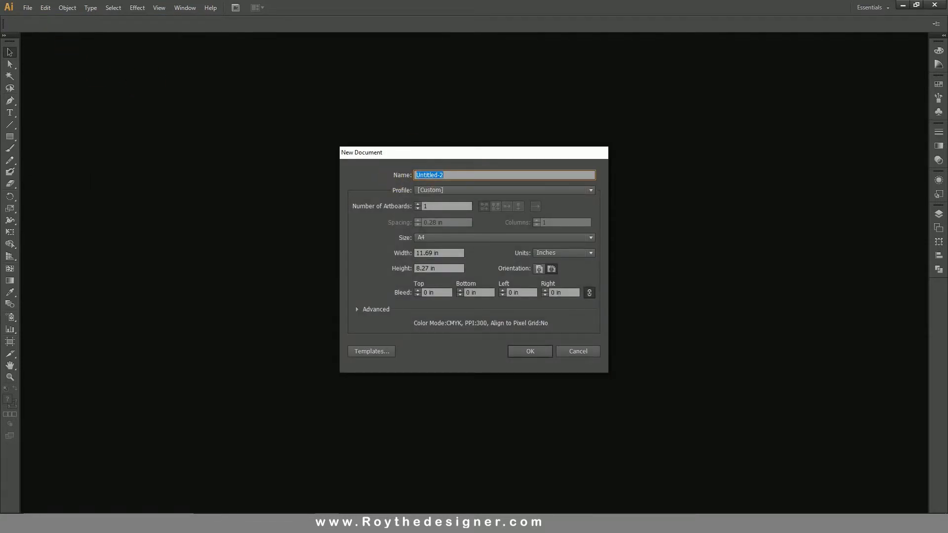
{"action": "type", "text": "Business"}
{"action": "type", "text": " C"}
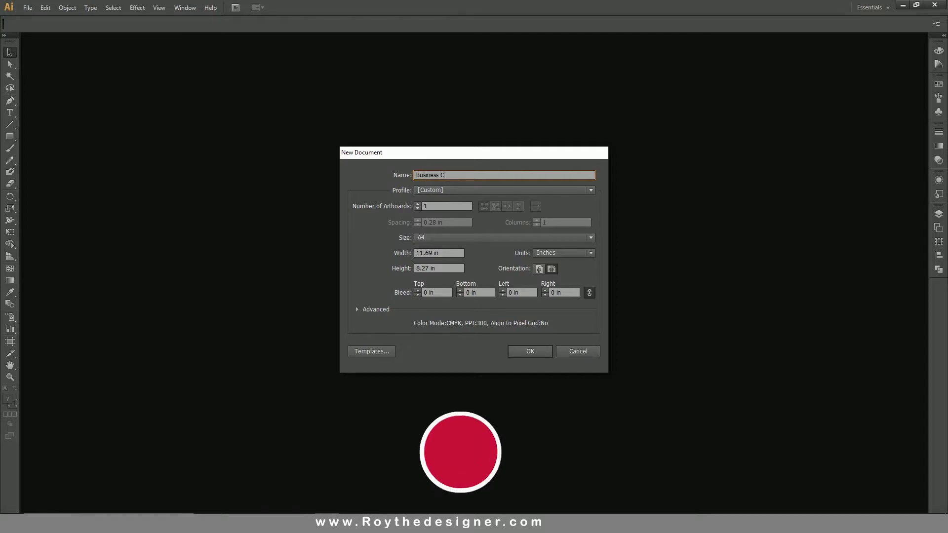
{"action": "type", "text": "ard Design"}
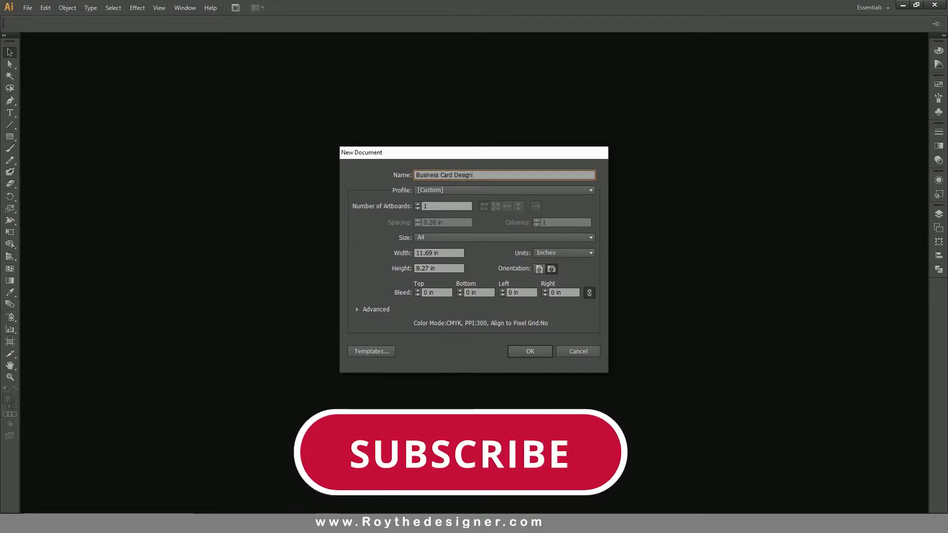
{"action": "type", "text": " tutorial 12"}
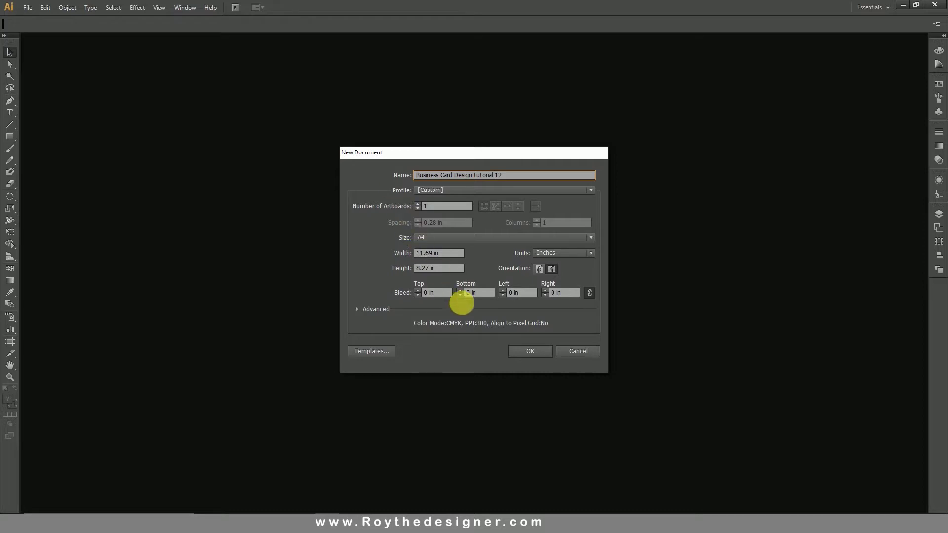
{"action": "left_click", "coordinate": [527, 351]}
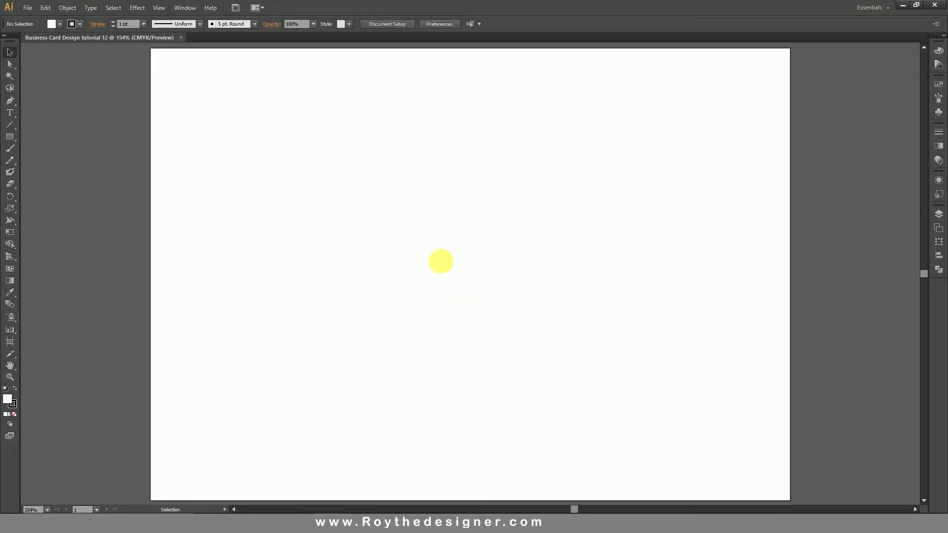
Show rulers on the canvas edges and fit the whole artboard in the window.
{"action": "left_click", "coordinate": [160, 8]}
{"action": "mouse_move", "coordinate": [174, 217]}
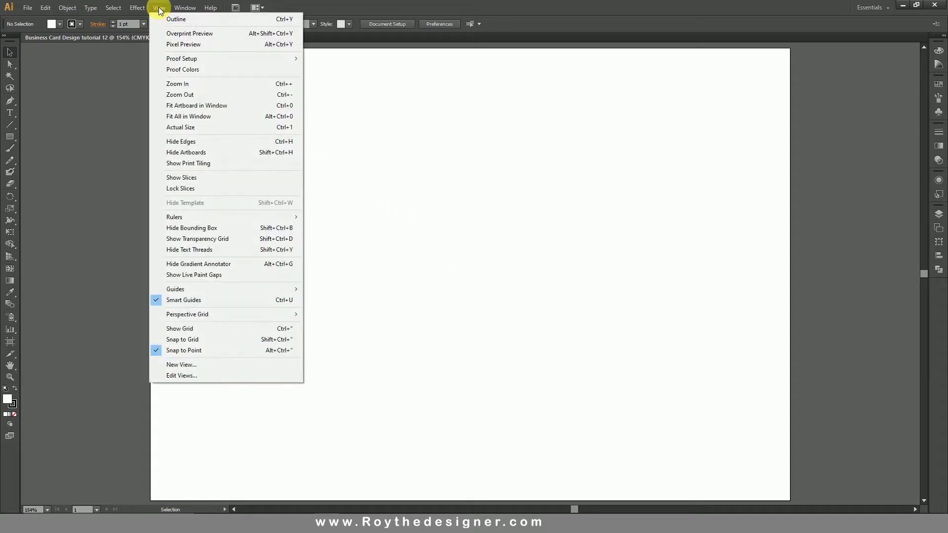
{"action": "left_click", "coordinate": [335, 218]}
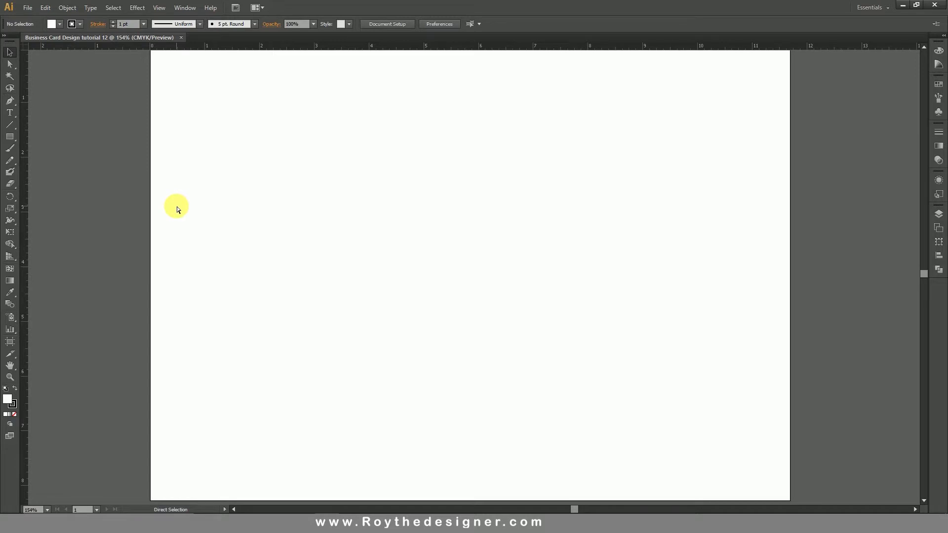
{"action": "key", "text": "ctrl+0"}
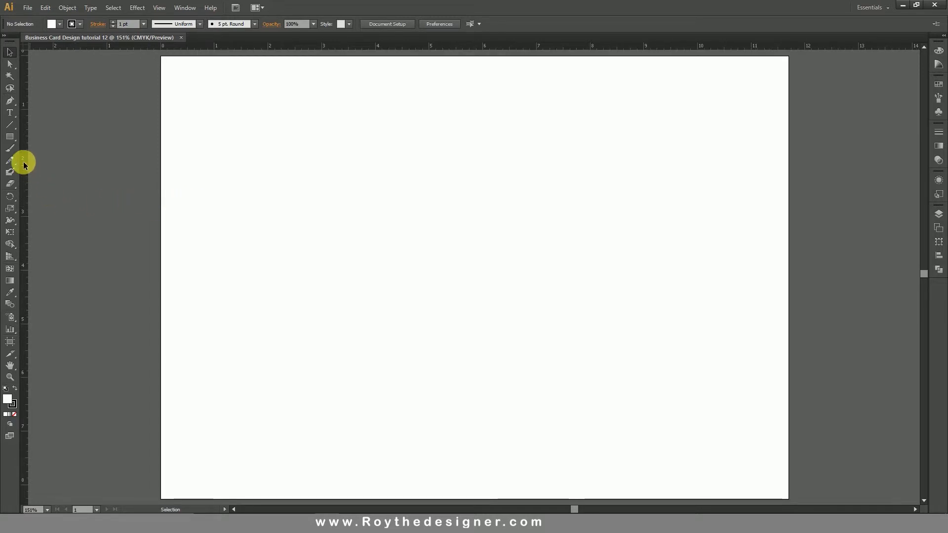
Draw a rectangle sized exactly 3.5 × 2 in.
{"action": "left_click", "coordinate": [11, 138]}
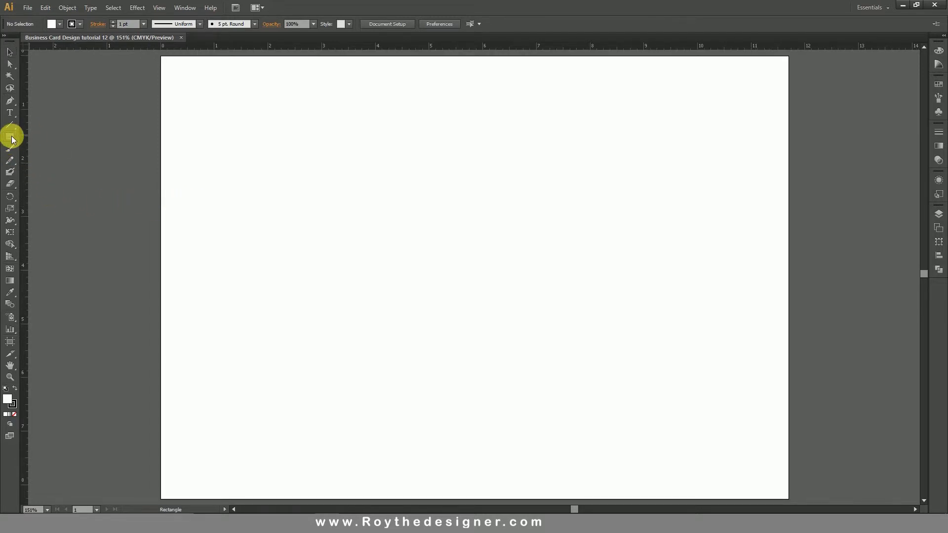
{"action": "left_click", "coordinate": [364, 224]}
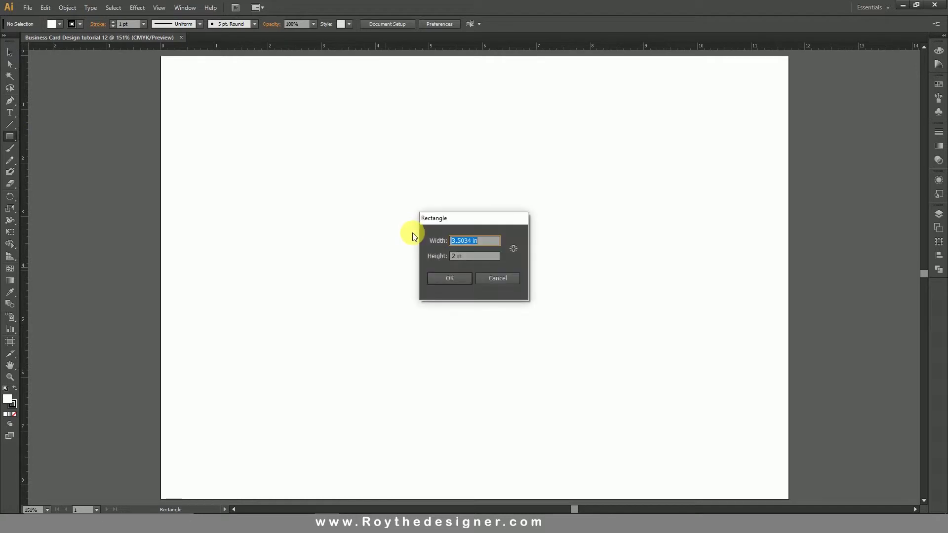
{"action": "type", "text": "3.5"}
{"action": "left_click", "coordinate": [461, 257]}
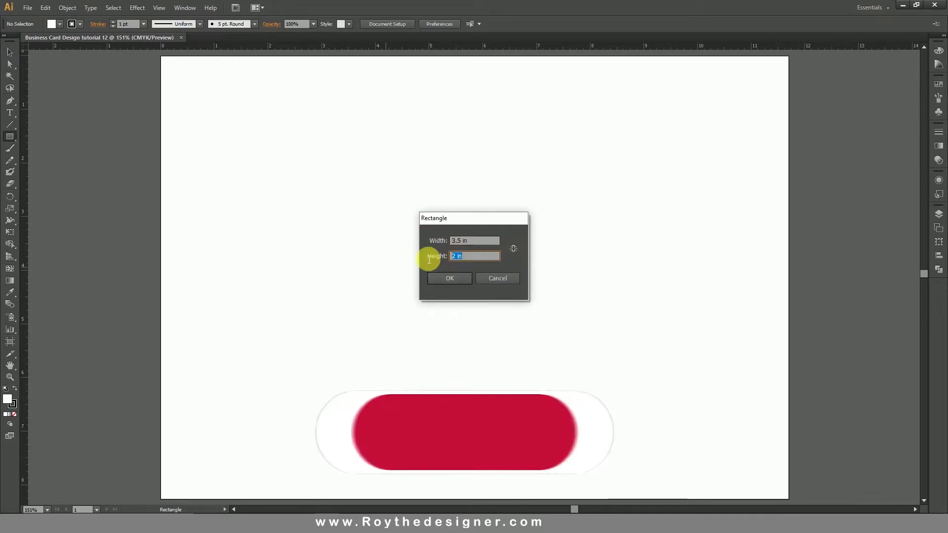
{"action": "left_click", "coordinate": [449, 278]}
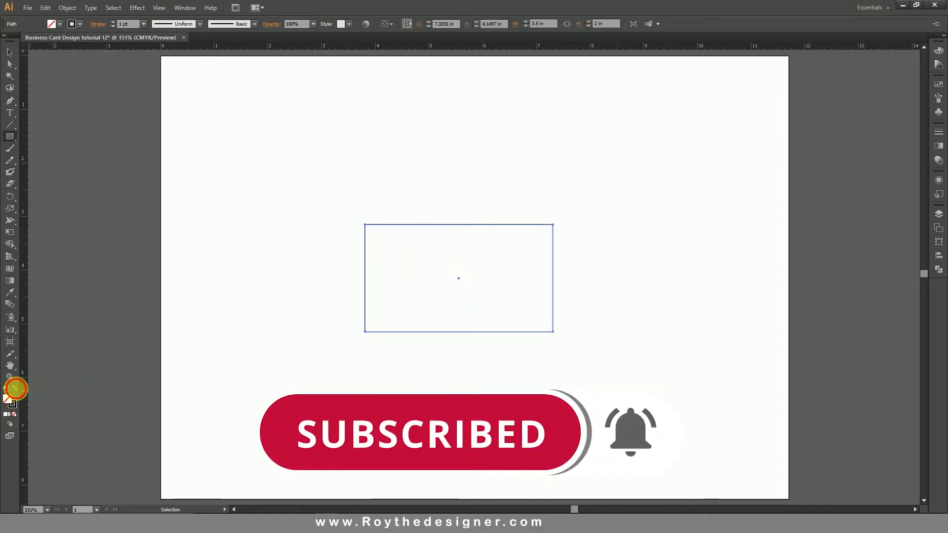
Make the rectangle solid black with no stroke, then zoom in and select it.
{"action": "left_click", "coordinate": [15, 388]}
{"action": "left_click", "coordinate": [10, 51]}
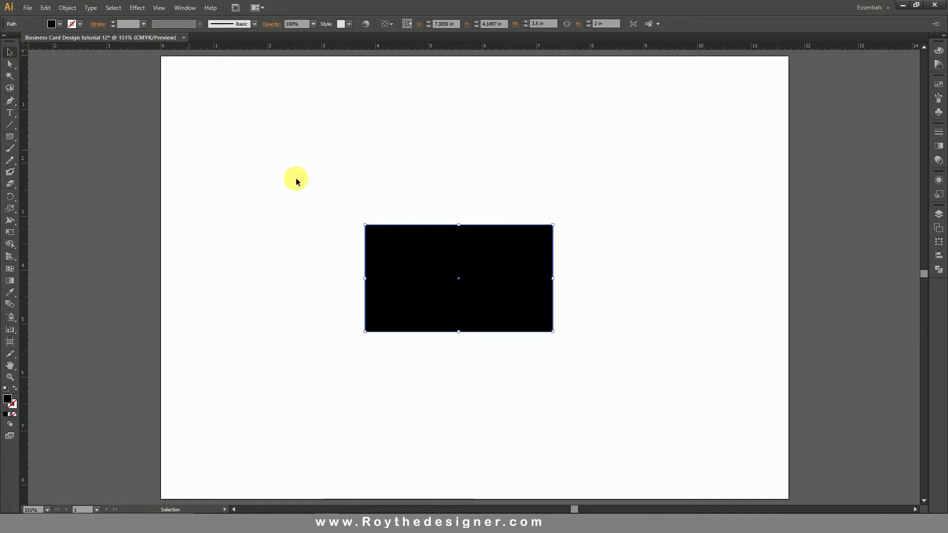
{"action": "left_click", "coordinate": [296, 179]}
{"action": "left_click_drag", "start_coordinate": [333, 212], "coordinate": [540, 340]}
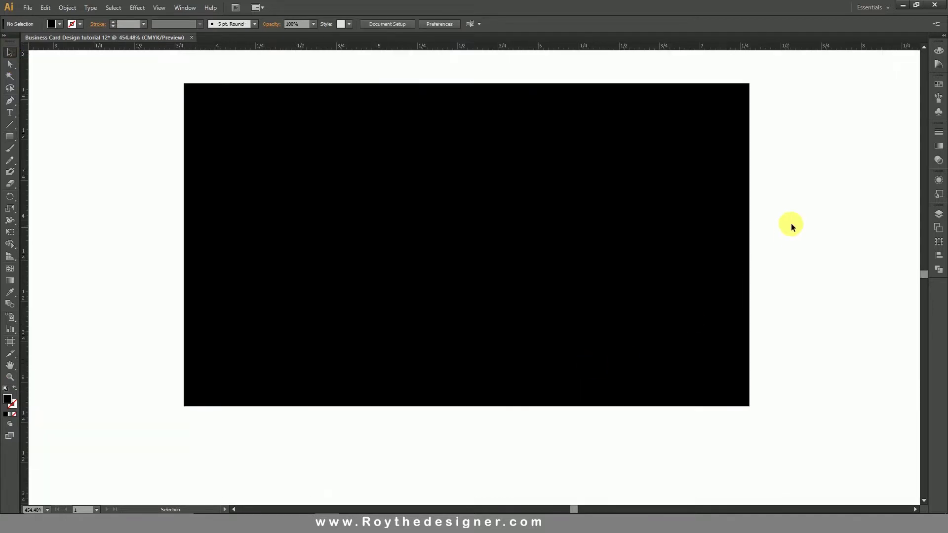
{"action": "left_click", "coordinate": [624, 281]}
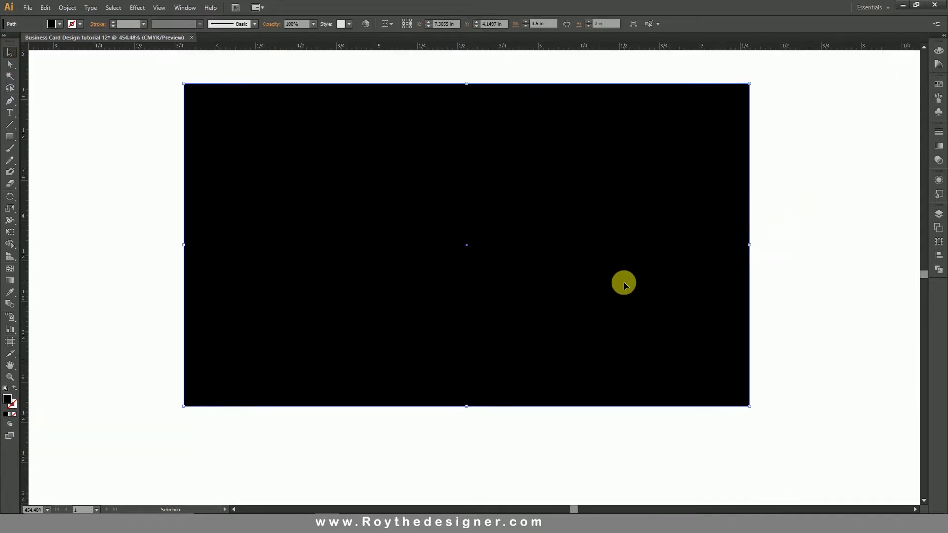
Apply the Sketch > Note Paper effect with Image Balance 35, Graininess 20 and Relief 20.
{"action": "left_click", "coordinate": [141, 8]}
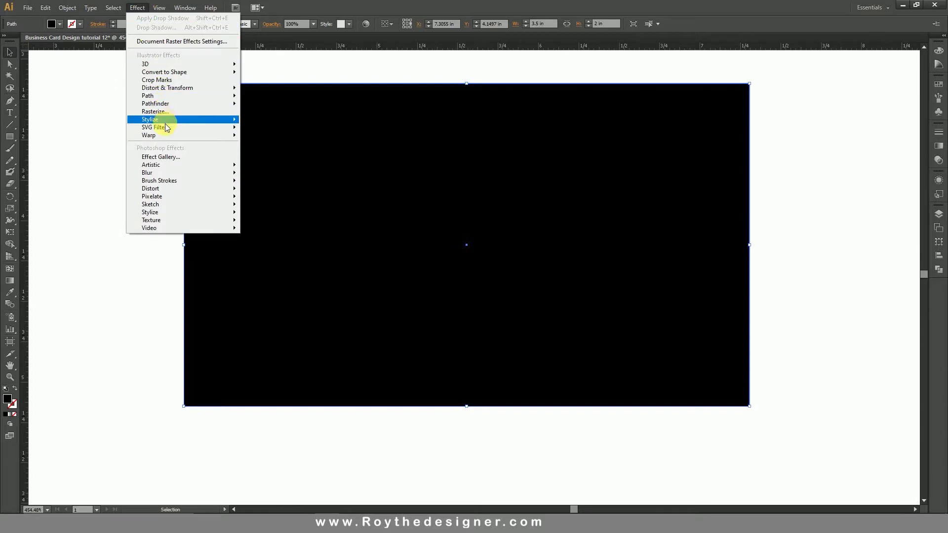
{"action": "left_click", "coordinate": [177, 158]}
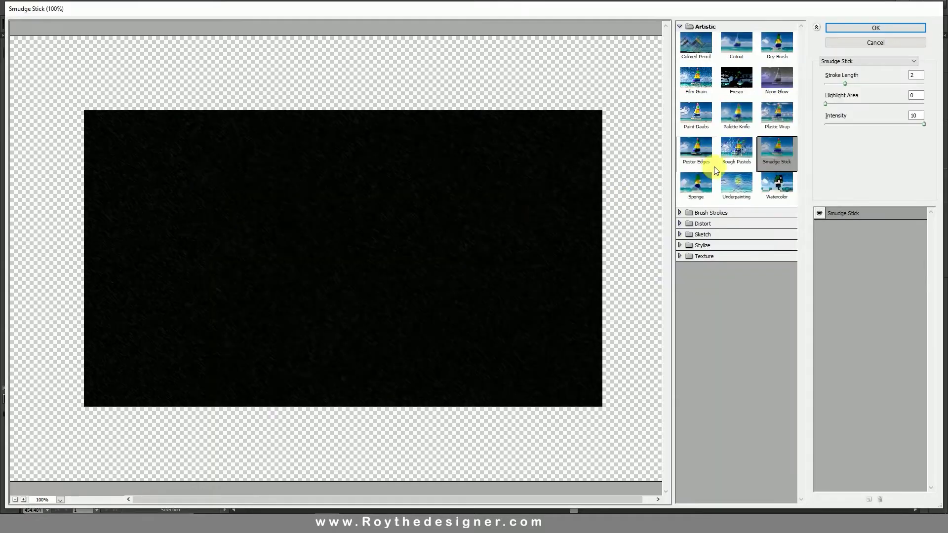
{"action": "left_click", "coordinate": [735, 153]}
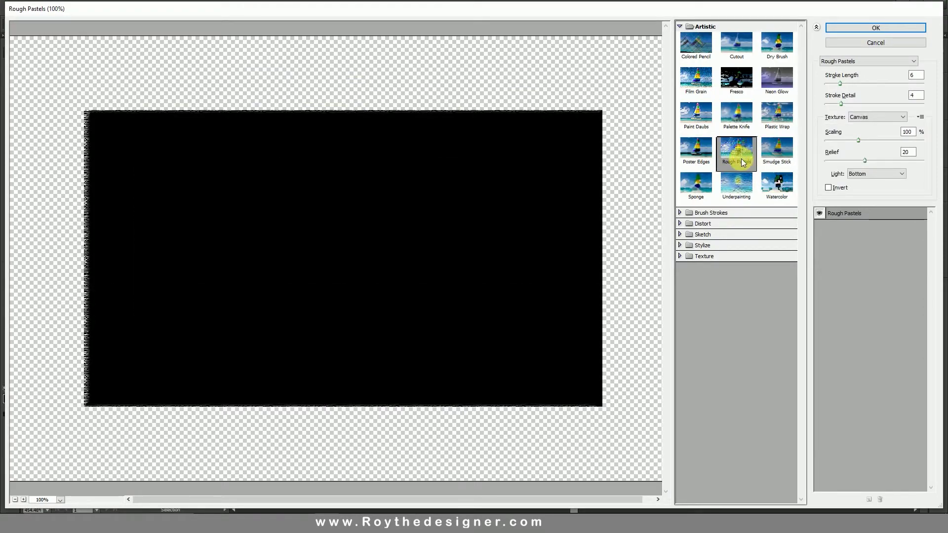
{"action": "left_click", "coordinate": [871, 61]}
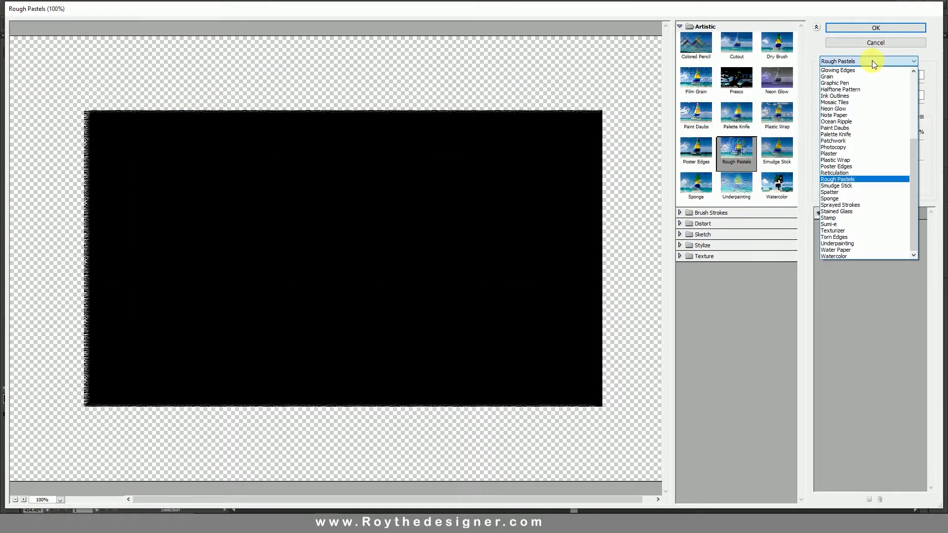
{"action": "left_click", "coordinate": [846, 118]}
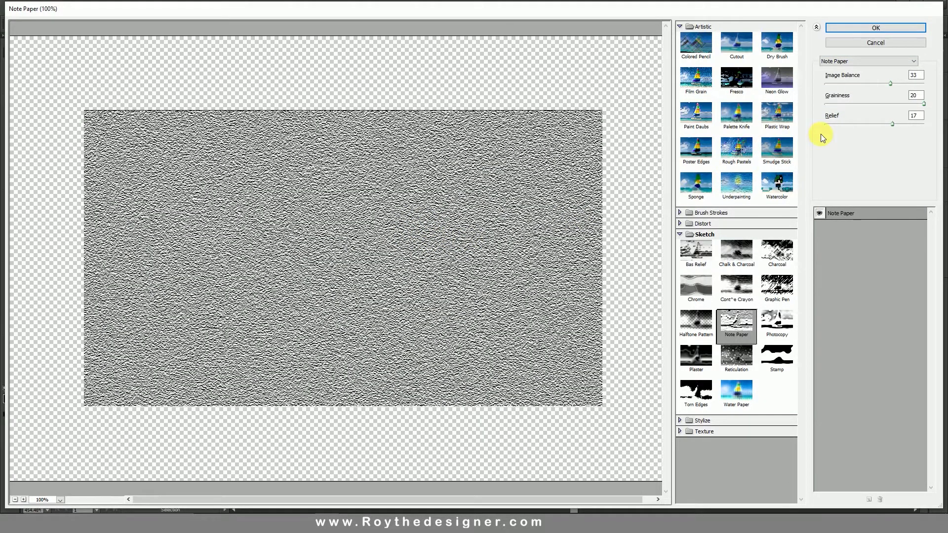
{"action": "left_click", "coordinate": [927, 104]}
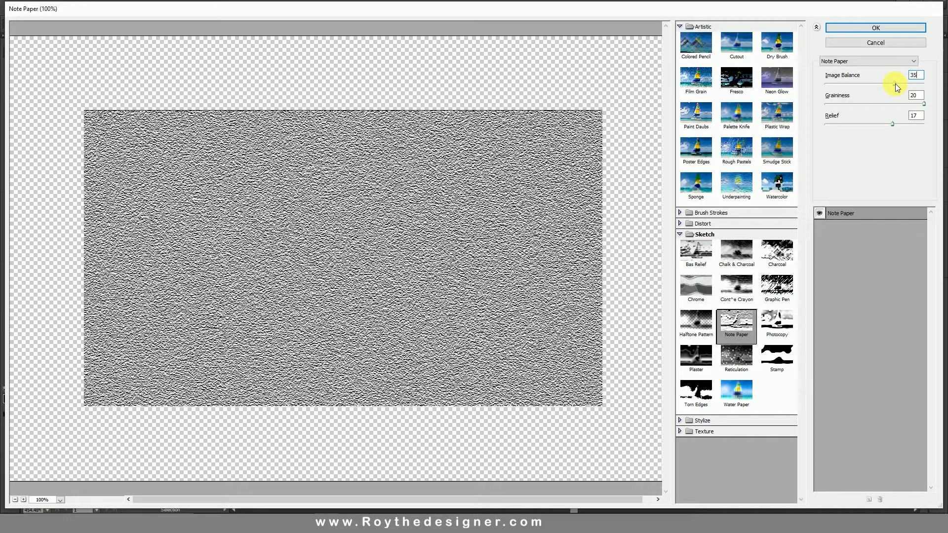
{"action": "left_click", "coordinate": [913, 116]}
{"action": "type", "text": "20"}
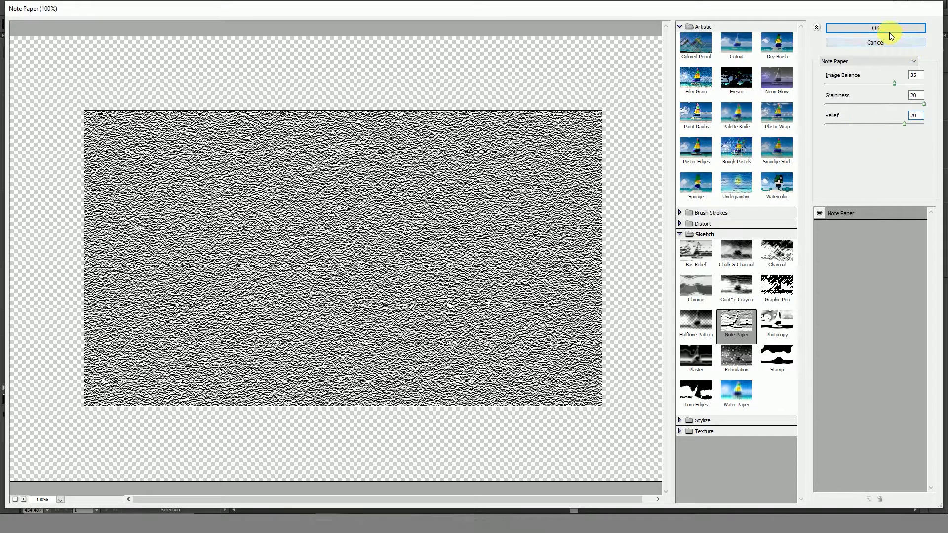
{"action": "left_click", "coordinate": [883, 30]}
Draw a new rectangle covering the textured card.
{"action": "left_click", "coordinate": [784, 239]}
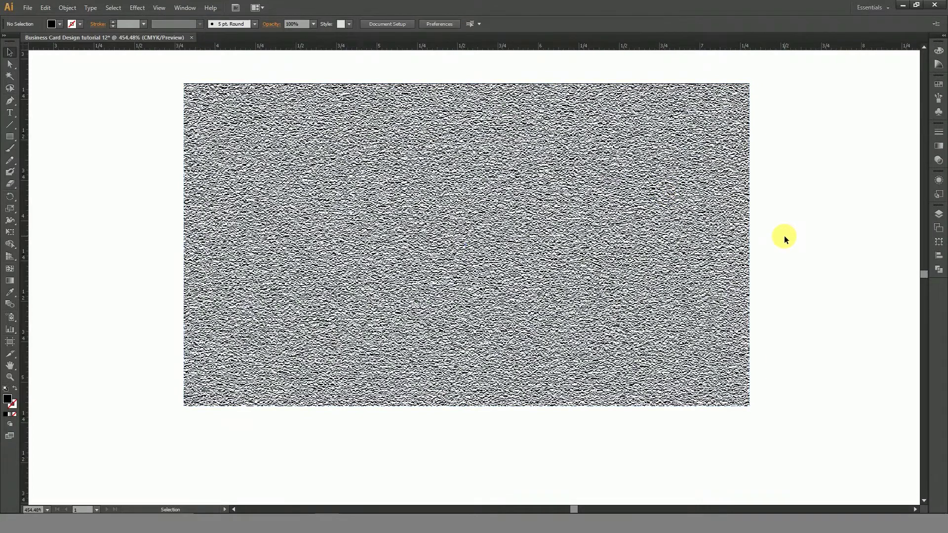
{"action": "key", "text": "ctrl+minus"}
{"action": "key", "text": "ctrl+minus"}
{"action": "left_click_drag", "start_coordinate": [666, 272], "coordinate": [619, 250]}
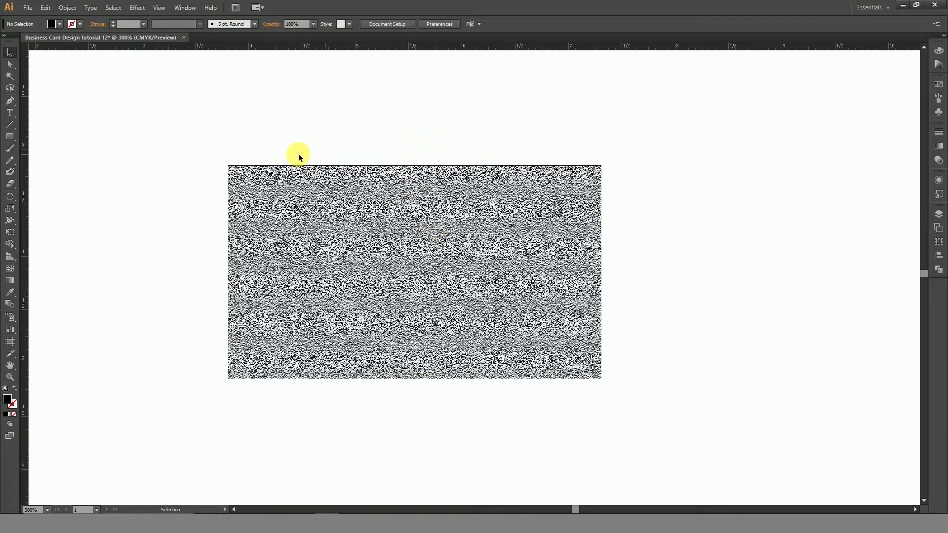
{"action": "left_click", "coordinate": [11, 138]}
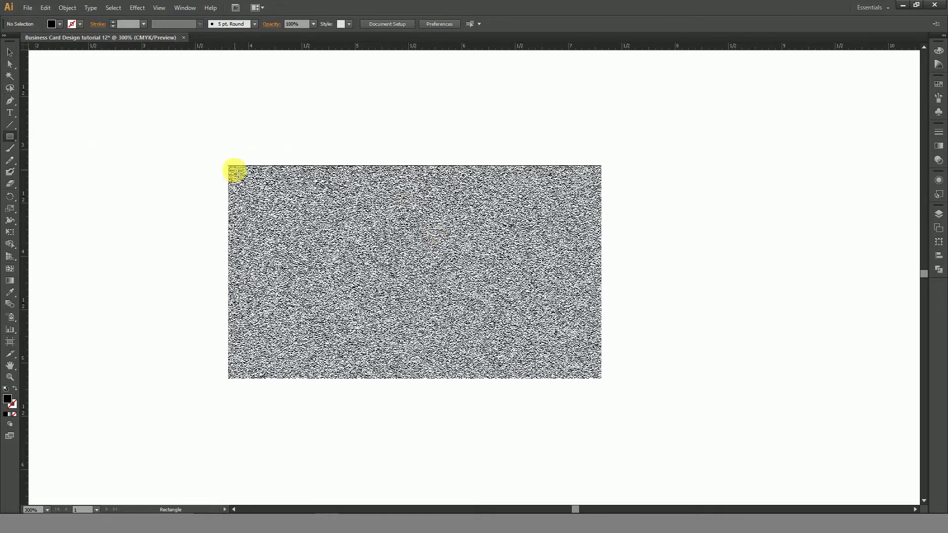
{"action": "left_click_drag", "start_coordinate": [228, 166], "coordinate": [601, 378]}
Fill the new rectangle orange (C 0, M 30, Y 100, K 0) and make it 2 in tall.
{"action": "left_click", "coordinate": [10, 52]}
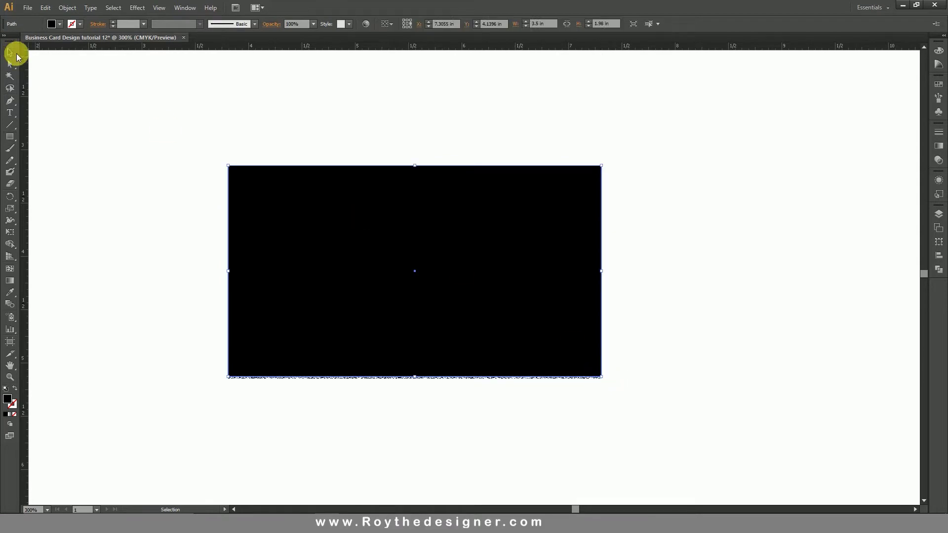
{"action": "left_click", "coordinate": [938, 50]}
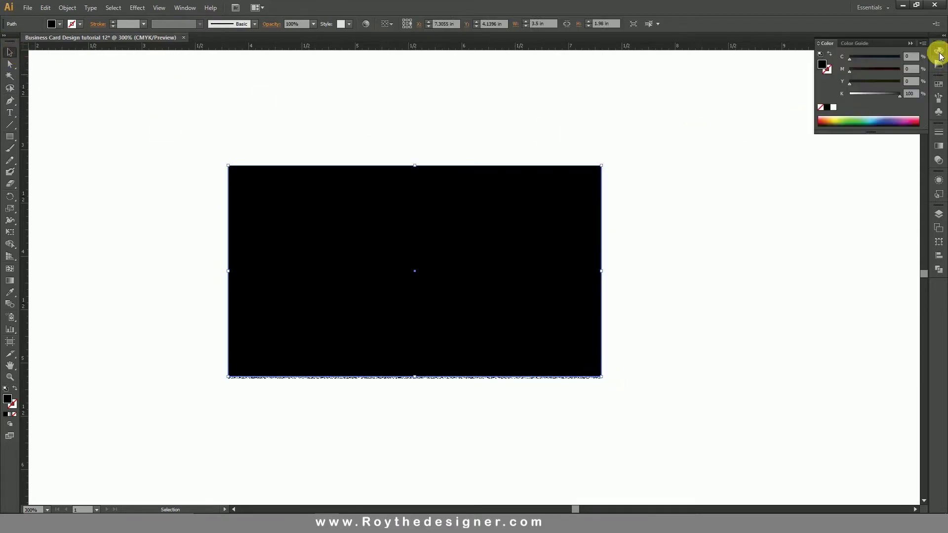
{"action": "left_click", "coordinate": [821, 63]}
{"action": "type", "text": "100"}
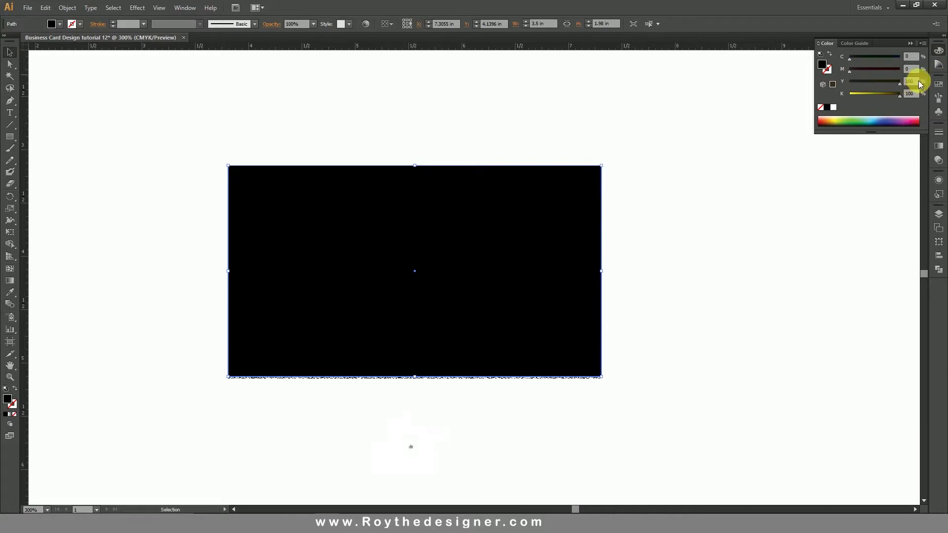
{"action": "mouse_move", "coordinate": [898, 95]}
{"action": "left_mouse_down"}
{"action": "mouse_move", "coordinate": [819, 95]}
{"action": "mouse_move", "coordinate": [865, 73]}
{"action": "left_mouse_up"}
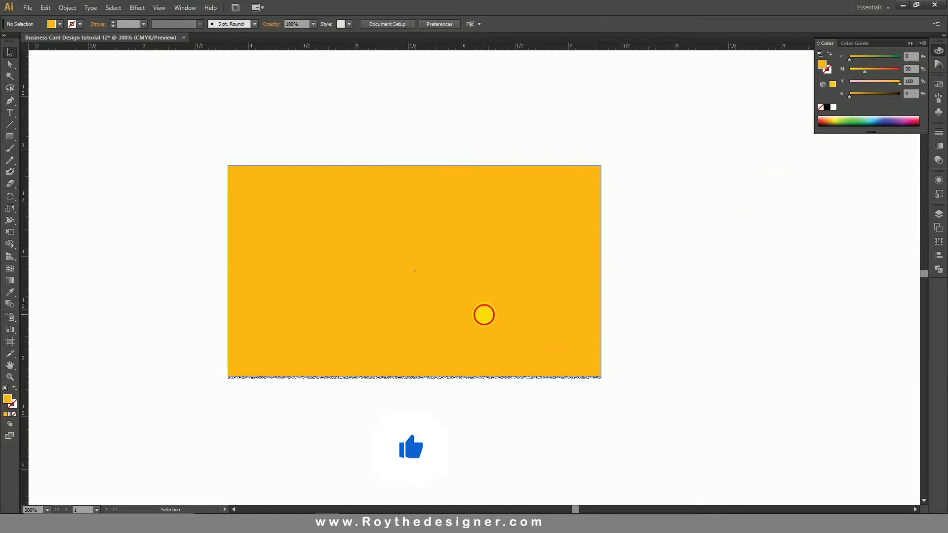
{"action": "left_click_drag", "start_coordinate": [416, 377], "coordinate": [416, 379]}
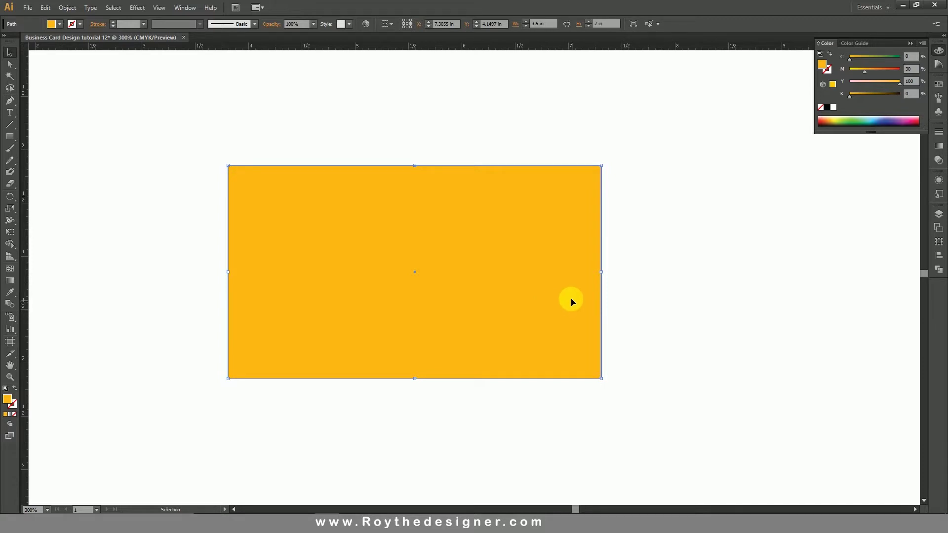
Try the Darken blending mode at 70% opacity on the orange rectangle.
{"action": "left_click", "coordinate": [938, 161]}
{"action": "left_click", "coordinate": [853, 136]}
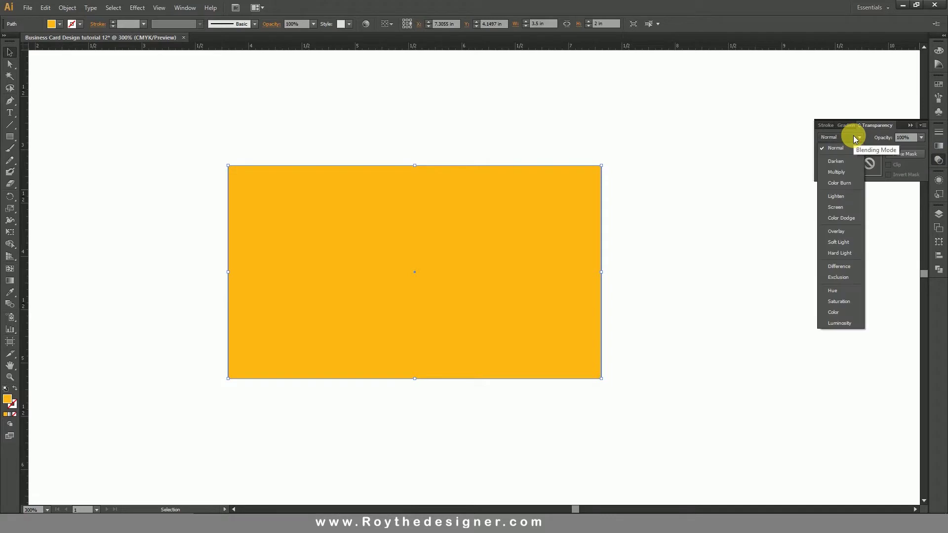
{"action": "left_click", "coordinate": [859, 142]}
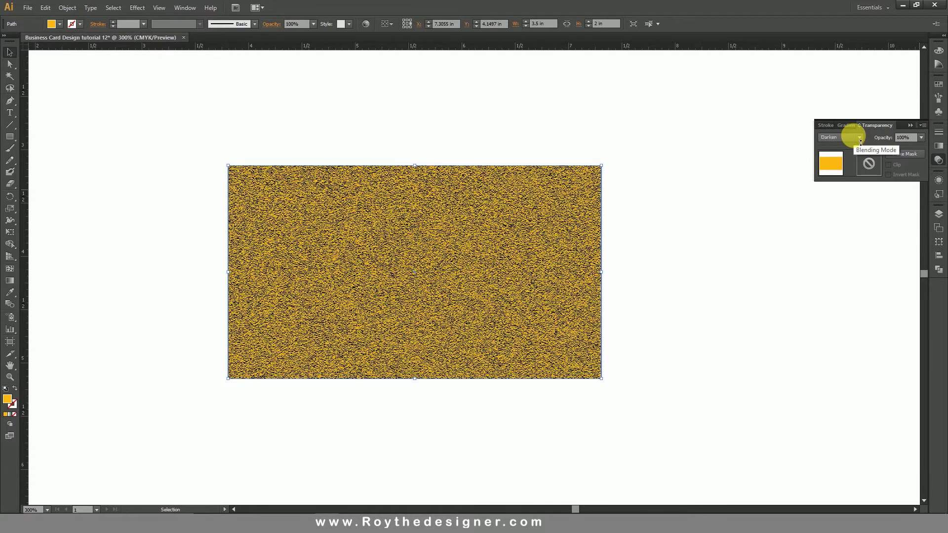
{"action": "left_click", "coordinate": [921, 137]}
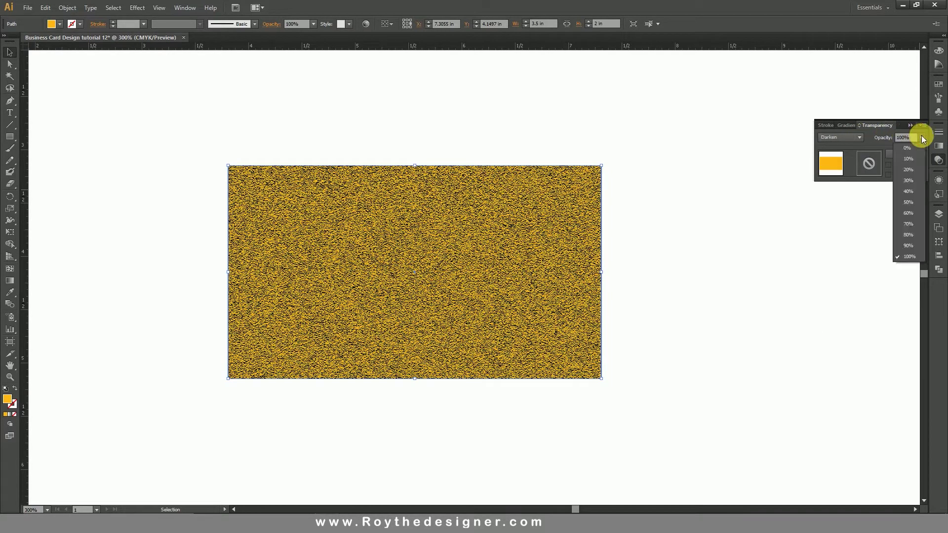
{"action": "left_click", "coordinate": [912, 226]}
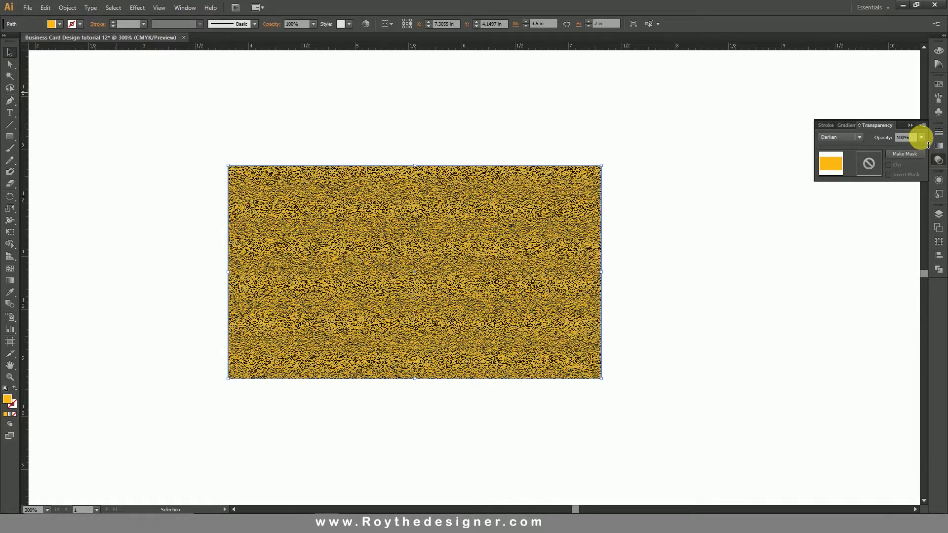
Settle on the Color blending mode at 100% opacity and deselect to judge the gold texture.
{"action": "scroll", "coordinate": [922, 140], "scroll_direction": "down", "scroll_amount": 3}
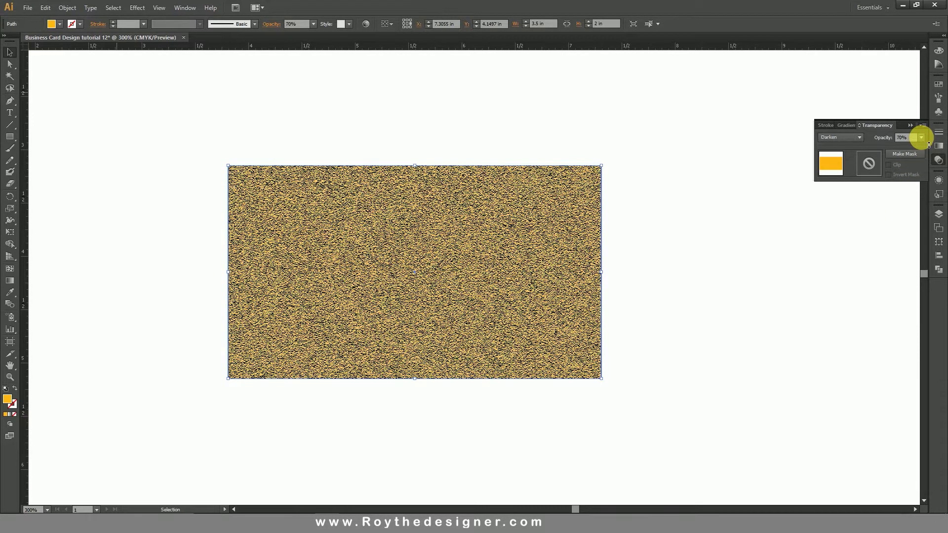
{"action": "scroll", "coordinate": [921, 138], "scroll_direction": "up", "scroll_amount": 2}
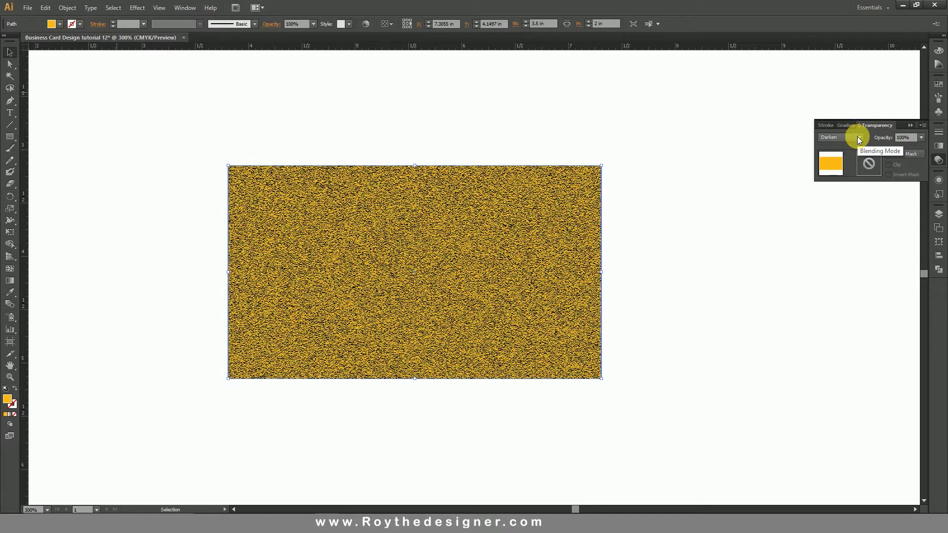
{"action": "scroll", "coordinate": [863, 143], "scroll_direction": "down", "scroll_amount": 1}
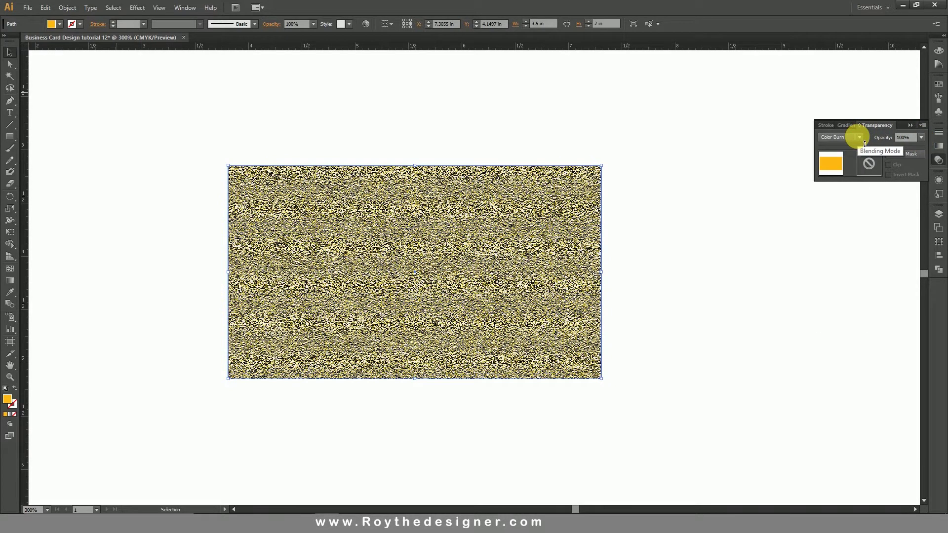
{"action": "scroll", "coordinate": [864, 143], "scroll_direction": "down", "scroll_amount": 1}
{"action": "scroll", "coordinate": [863, 143], "scroll_direction": "down", "scroll_amount": 2}
{"action": "scroll", "coordinate": [864, 143], "scroll_direction": "down", "scroll_amount": 1}
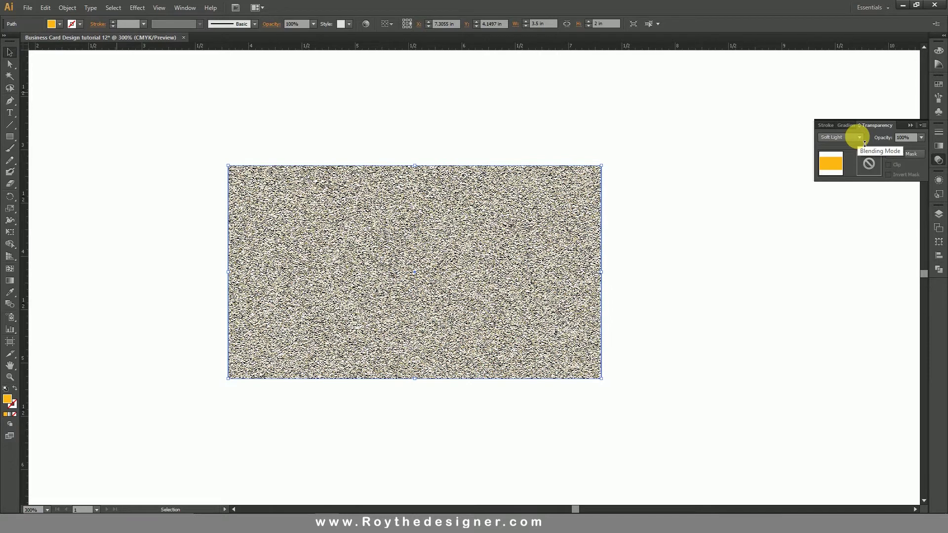
{"action": "scroll", "coordinate": [864, 143], "scroll_direction": "down", "scroll_amount": 1}
{"action": "scroll", "coordinate": [864, 144], "scroll_direction": "down", "scroll_amount": 1}
{"action": "scroll", "coordinate": [864, 143], "scroll_direction": "down", "scroll_amount": 2}
{"action": "scroll", "coordinate": [864, 143], "scroll_direction": "down", "scroll_amount": 1}
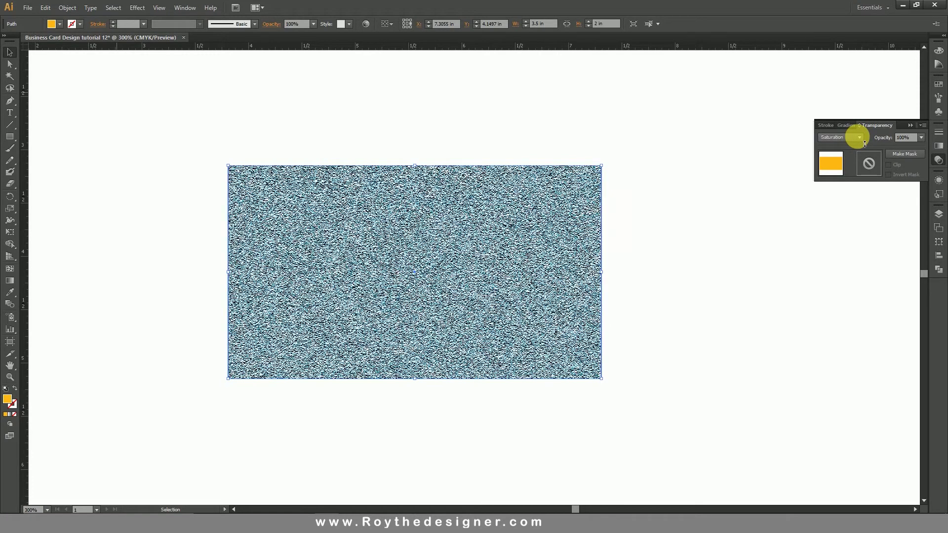
{"action": "scroll", "coordinate": [864, 143], "scroll_direction": "down", "scroll_amount": 1}
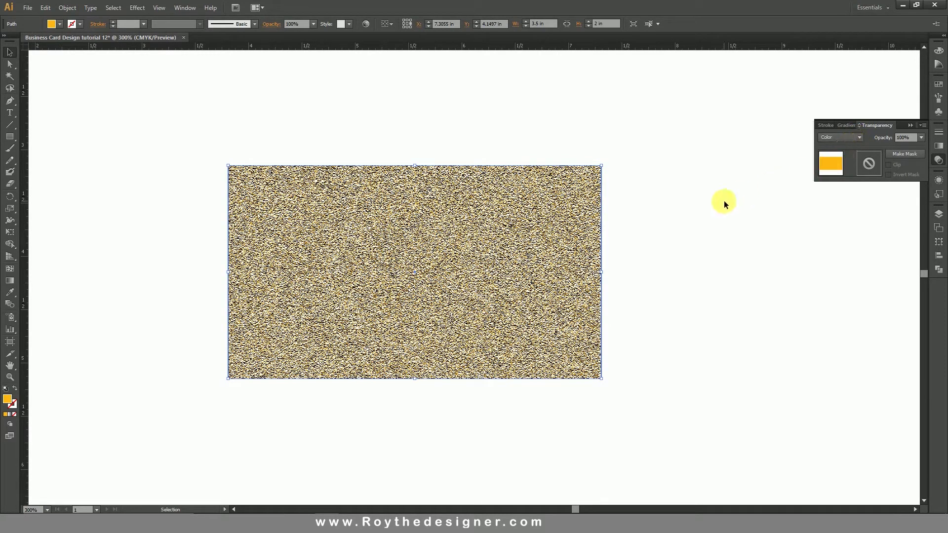
{"action": "left_click", "coordinate": [706, 210]}
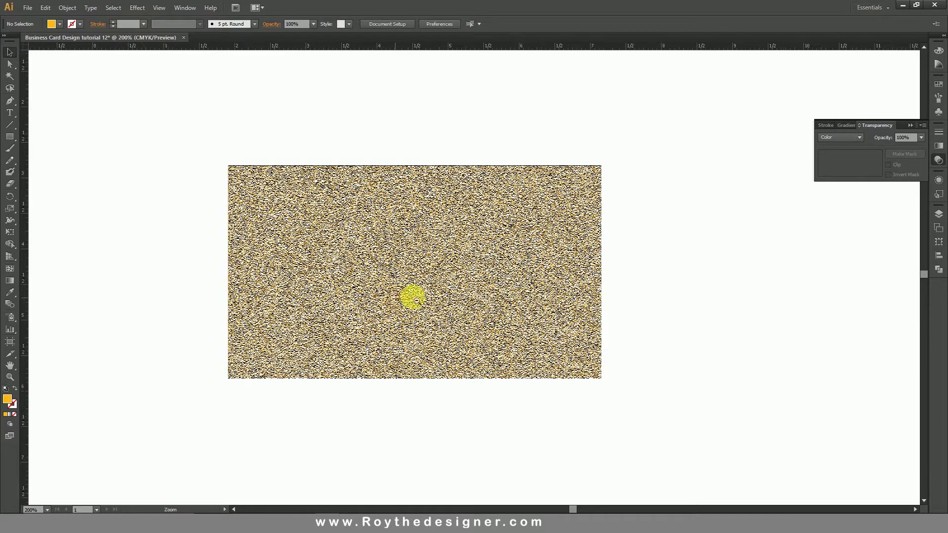
{"action": "key", "text": "ctrl+minus"}
{"action": "key", "text": "ctrl+minus"}
{"action": "left_click_drag", "start_coordinate": [340, 180], "coordinate": [635, 350]}
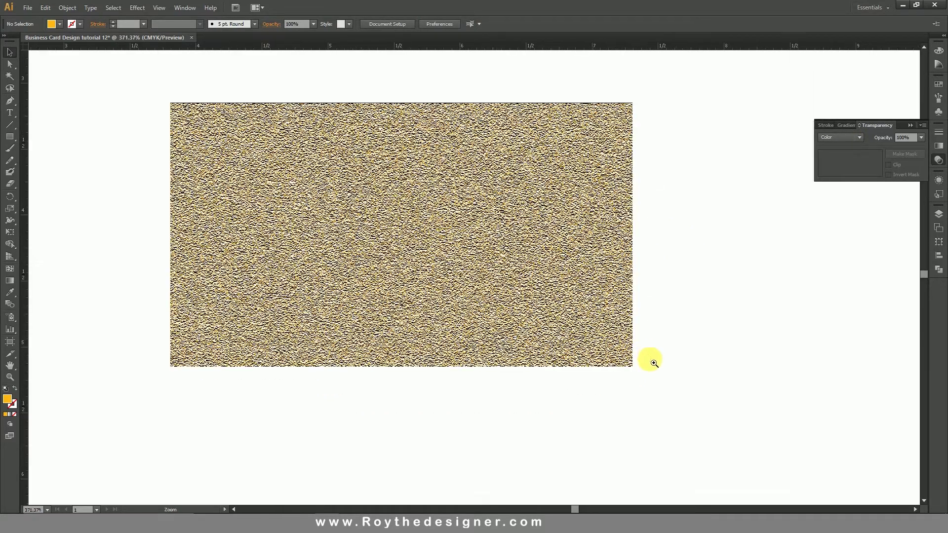
{"action": "left_click", "coordinate": [547, 281], "text": "alt"}
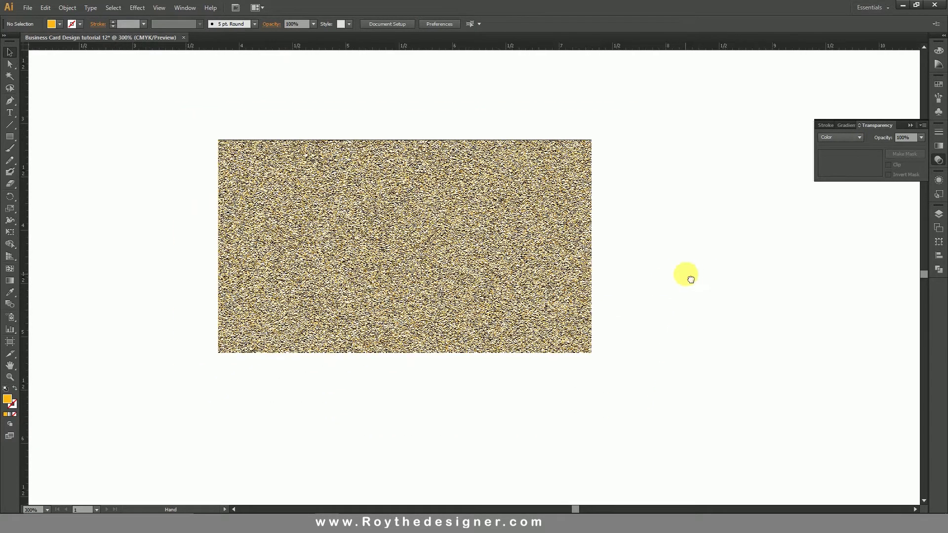
{"action": "left_click", "coordinate": [578, 309], "text": "alt"}
{"action": "key", "text": "v"}
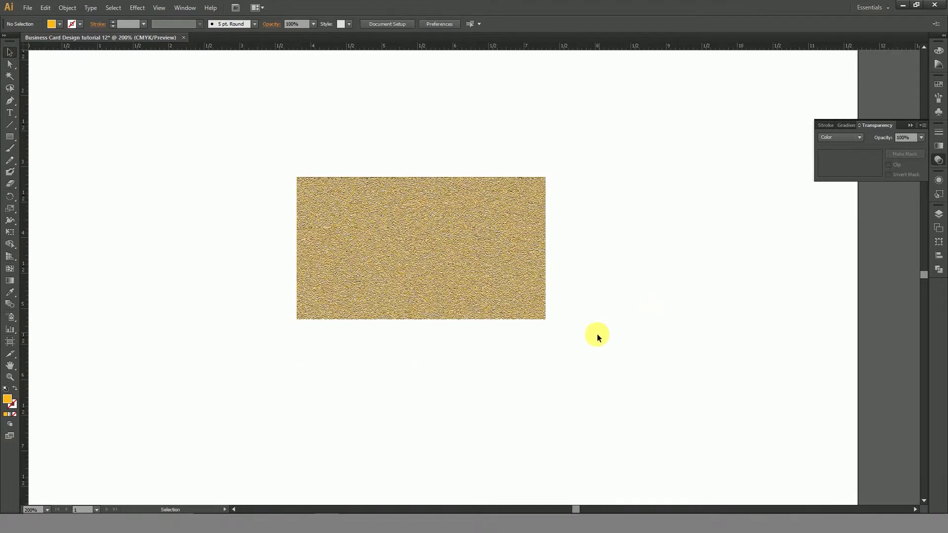
{"action": "left_click_drag", "start_coordinate": [590, 335], "coordinate": [506, 283]}
{"action": "key", "text": "ctrl+c"}
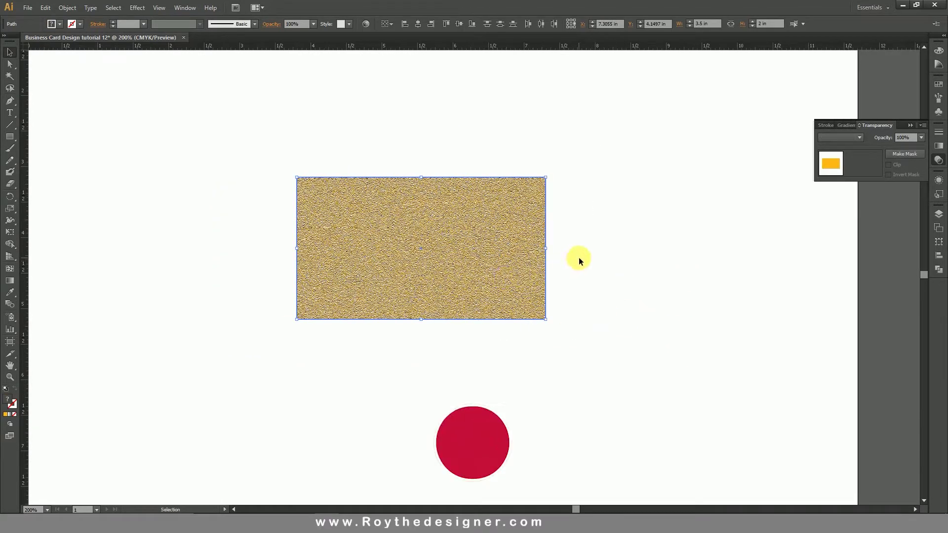
{"action": "left_click", "coordinate": [53, 9]}
{"action": "mouse_move", "coordinate": [46, 7]}
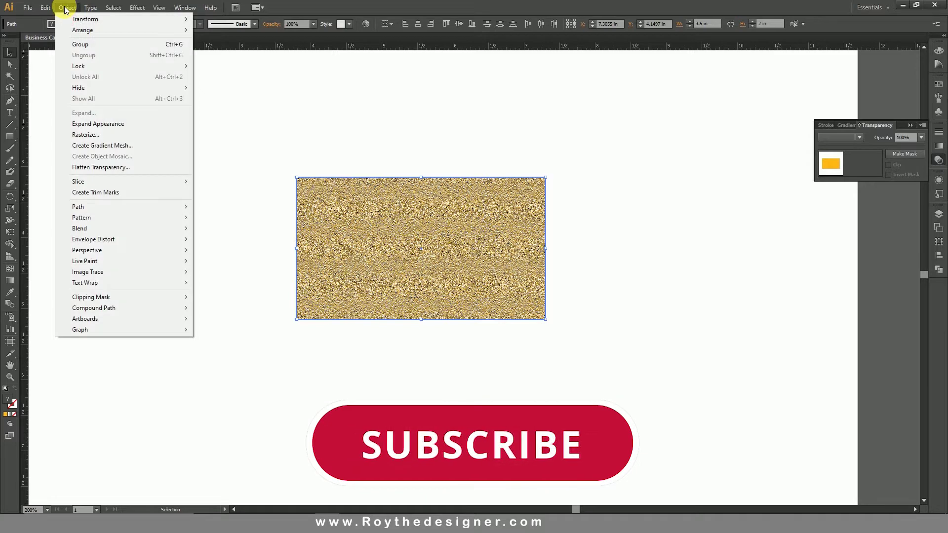
{"action": "left_click", "coordinate": [42, 38]}
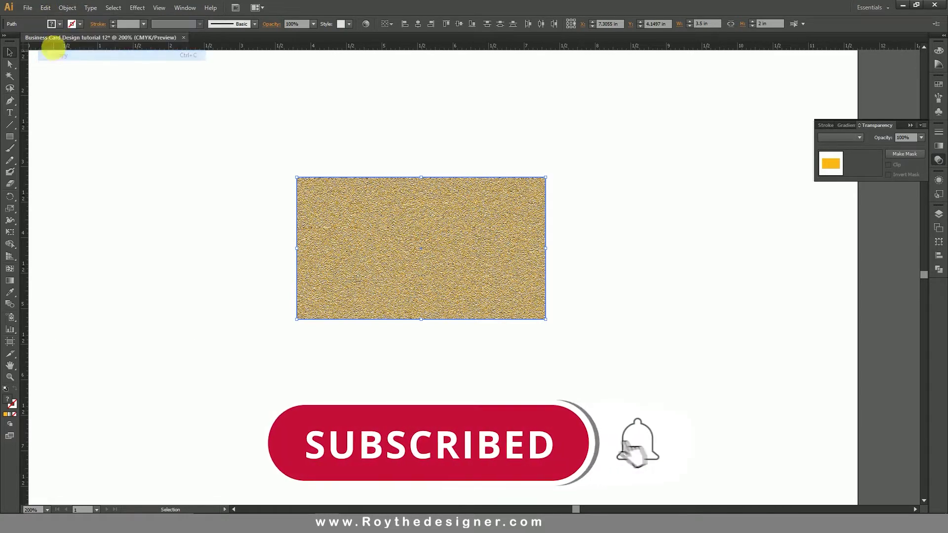
Paste a copy of the gold card in front and move it below the original.
{"action": "left_click", "coordinate": [45, 8]}
{"action": "left_click", "coordinate": [63, 77]}
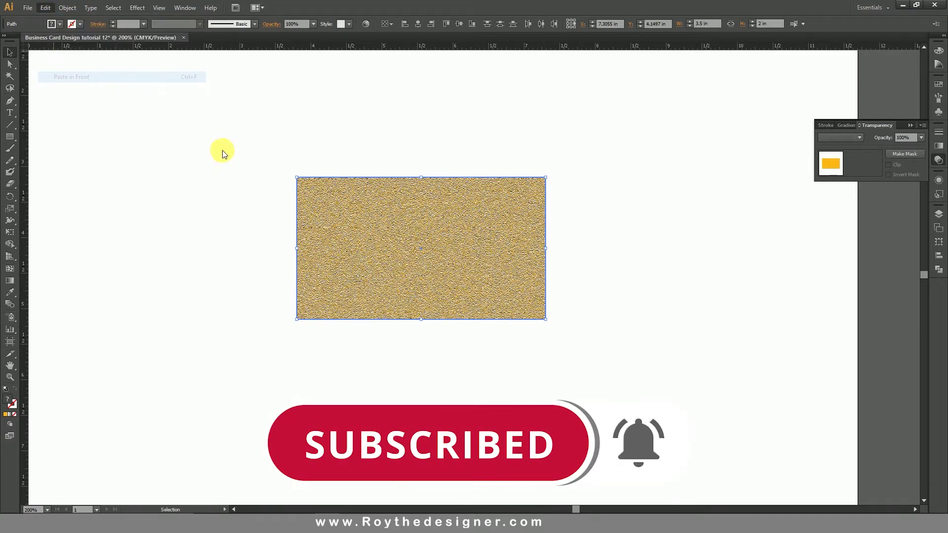
{"action": "left_click_drag", "start_coordinate": [458, 210], "coordinate": [444, 388]}
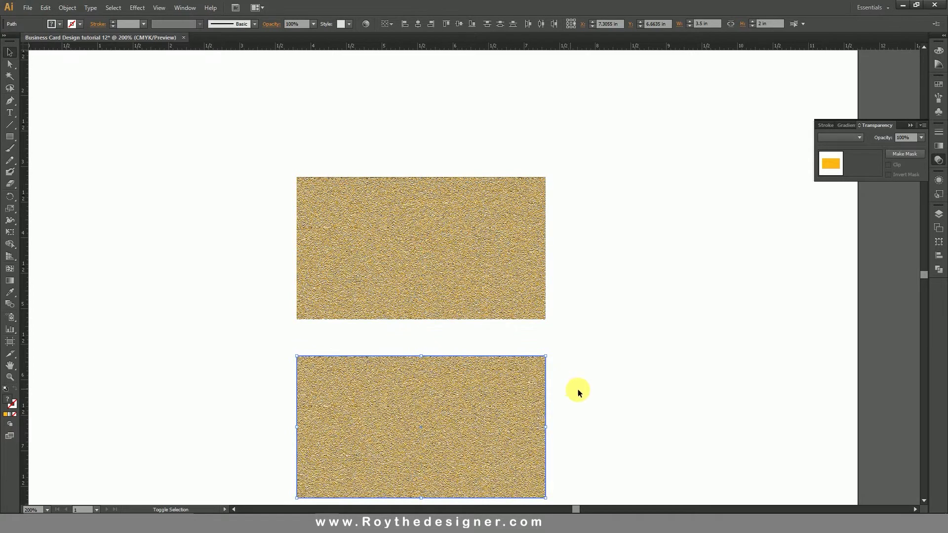
{"action": "scroll", "coordinate": [602, 313], "scroll_direction": "down", "scroll_amount": 3}
Recolour the copy's orange overlay blue with M 0 and C 100.
{"action": "left_click", "coordinate": [516, 292]}
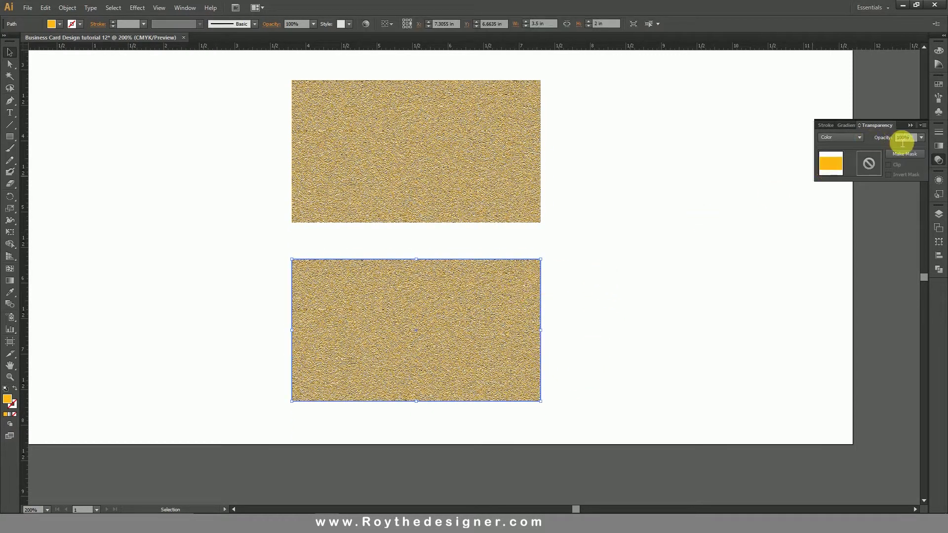
{"action": "left_click", "coordinate": [938, 51]}
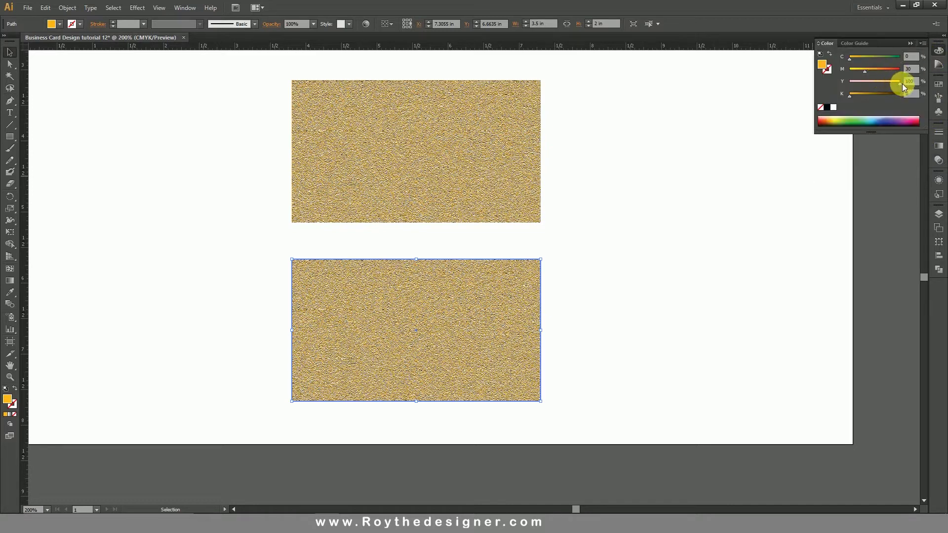
{"action": "left_click_drag", "start_coordinate": [863, 70], "coordinate": [844, 69]}
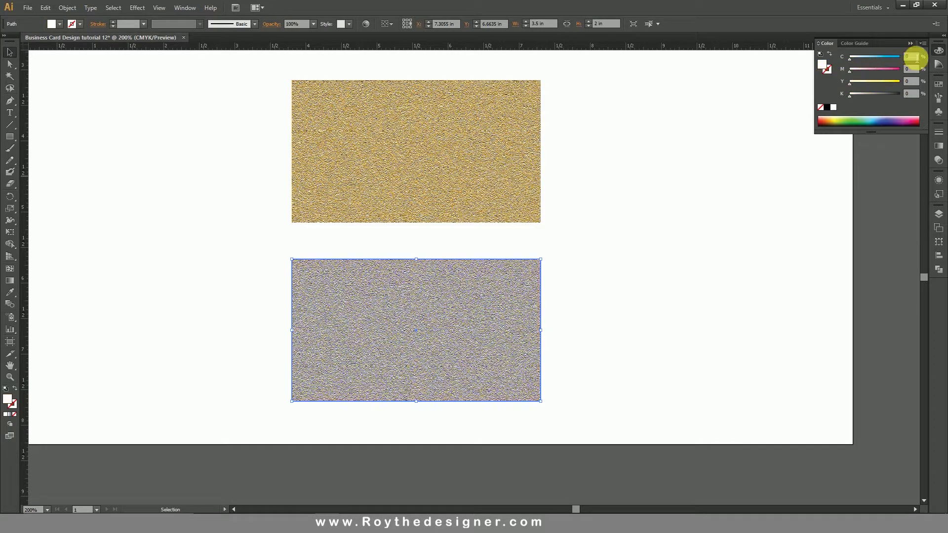
{"action": "type", "text": "100"}
{"action": "key", "text": "Return"}
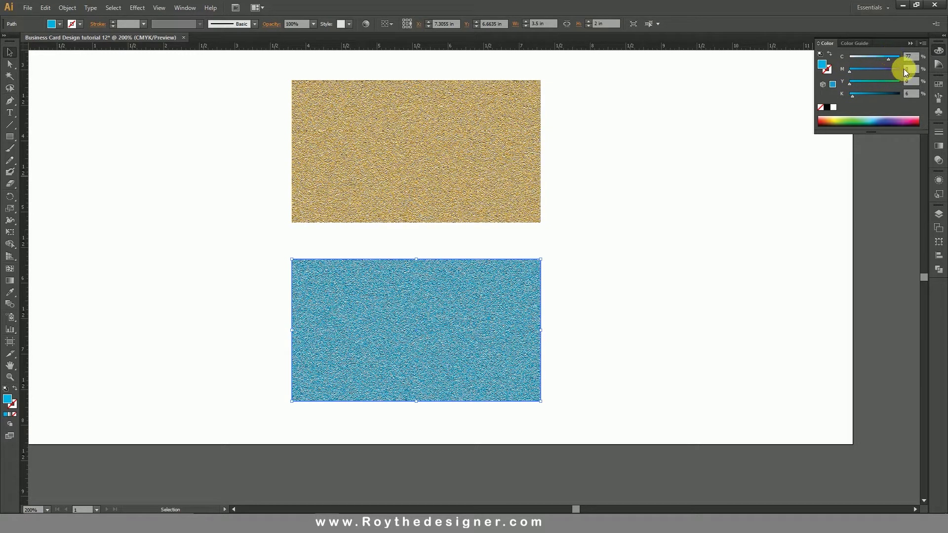
Lower the blue overlay's opacity to 60%, zooming in and back out to check it.
{"action": "left_click", "coordinate": [938, 160]}
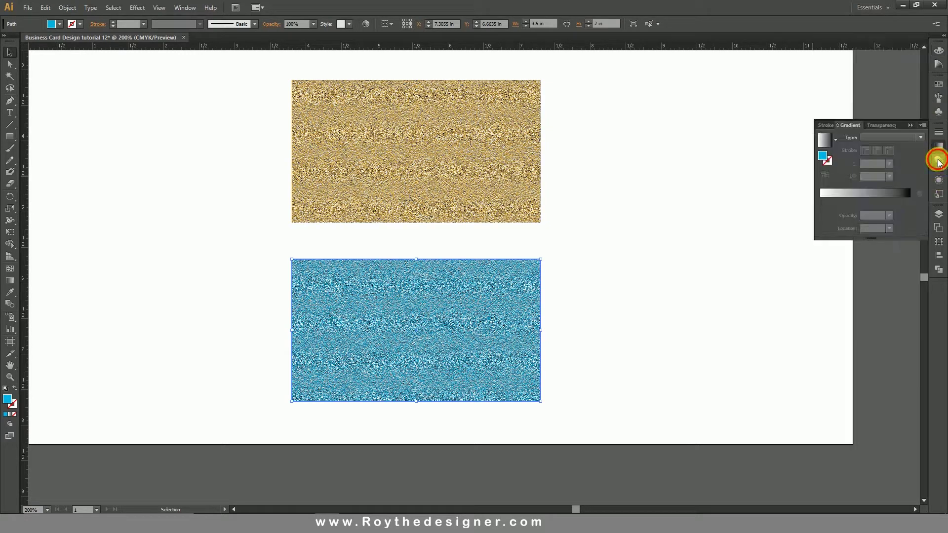
{"action": "left_click", "coordinate": [921, 137]}
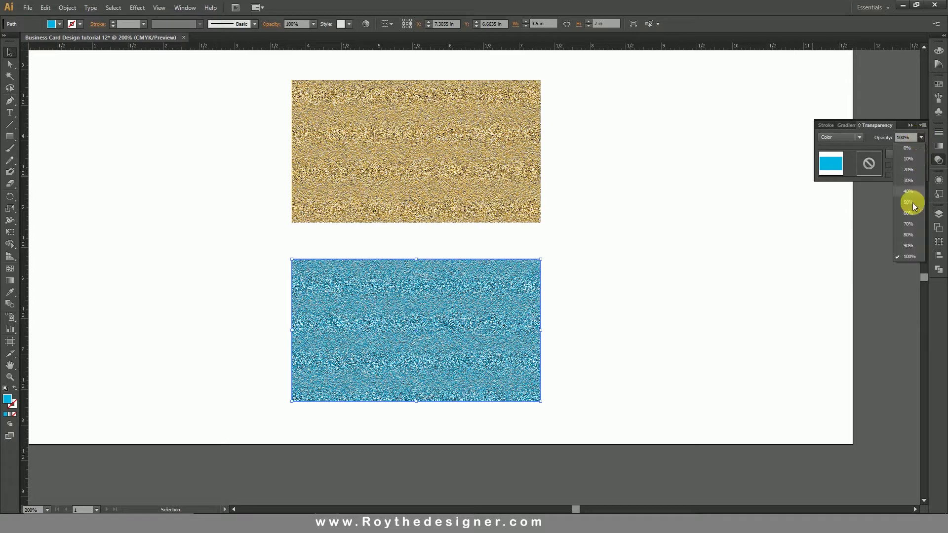
{"action": "left_click", "coordinate": [905, 244]}
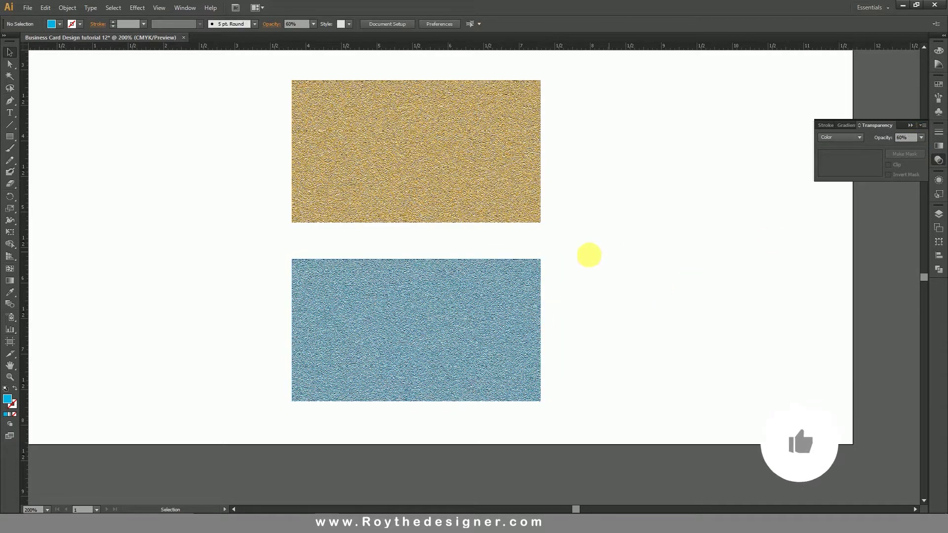
{"action": "key", "text": "z"}
{"action": "left_click_drag", "start_coordinate": [253, 197], "coordinate": [641, 434]}
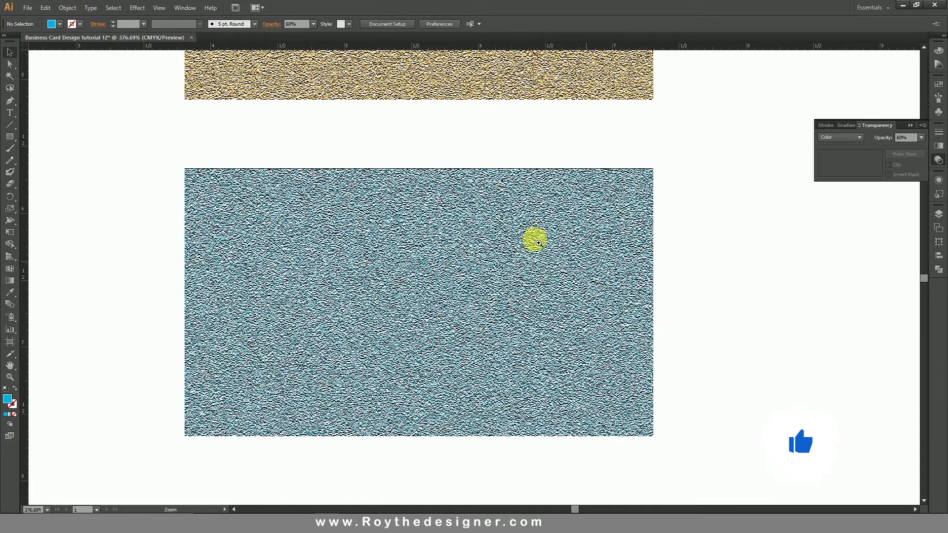
{"action": "left_click", "coordinate": [491, 220], "text": "alt"}
{"action": "left_click", "coordinate": [543, 269], "text": "alt"}
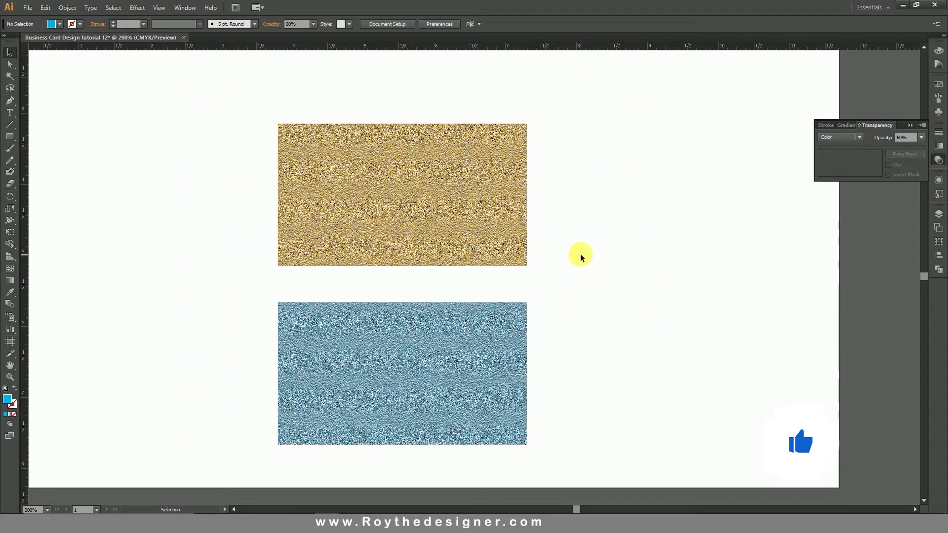
Open Supporting file.ai and copy its logo, title, QR code and contact rows.
{"action": "left_click", "coordinate": [27, 8]}
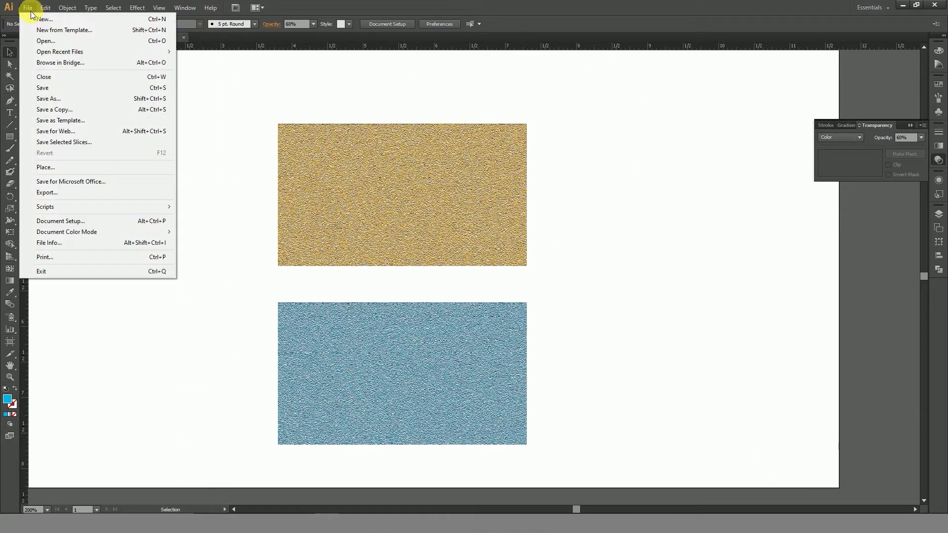
{"action": "left_click", "coordinate": [74, 40]}
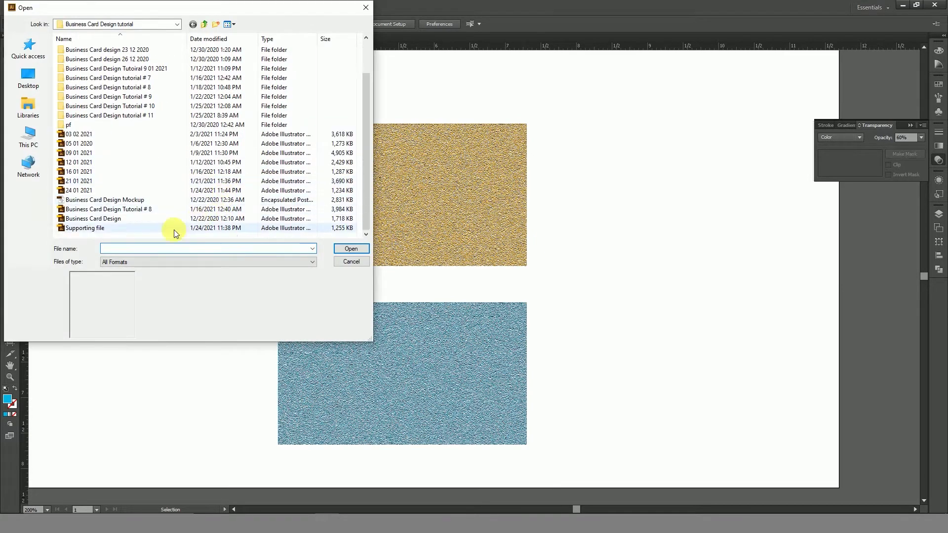
{"action": "left_click", "coordinate": [126, 228]}
{"action": "left_click", "coordinate": [352, 249]}
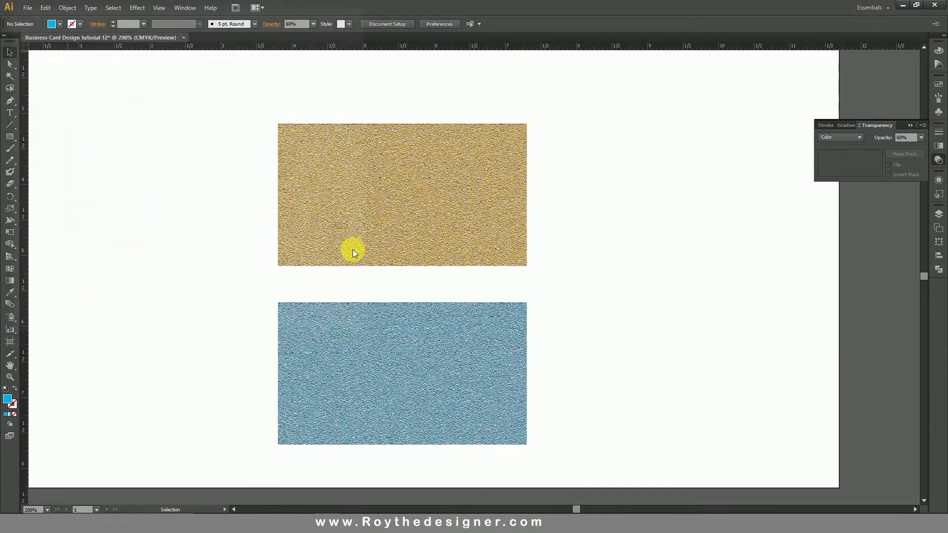
{"action": "key", "text": "z"}
{"action": "key", "text": "ctrl+minus"}
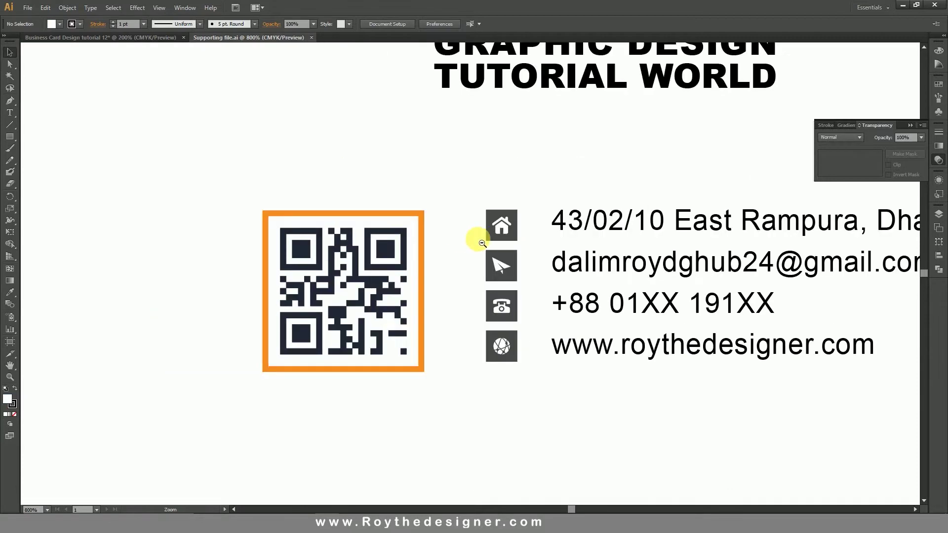
{"action": "key", "text": "ctrl+minus"}
{"action": "key", "text": "ctrl+minus"}
{"action": "left_click_drag", "start_coordinate": [208, 120], "coordinate": [603, 389]}
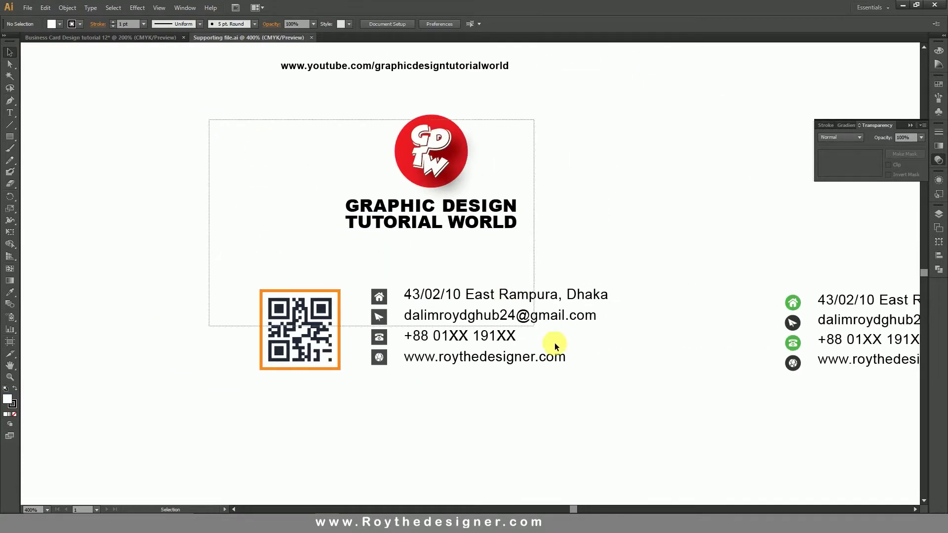
{"action": "left_click", "coordinate": [45, 7]}
{"action": "left_click", "coordinate": [61, 56]}
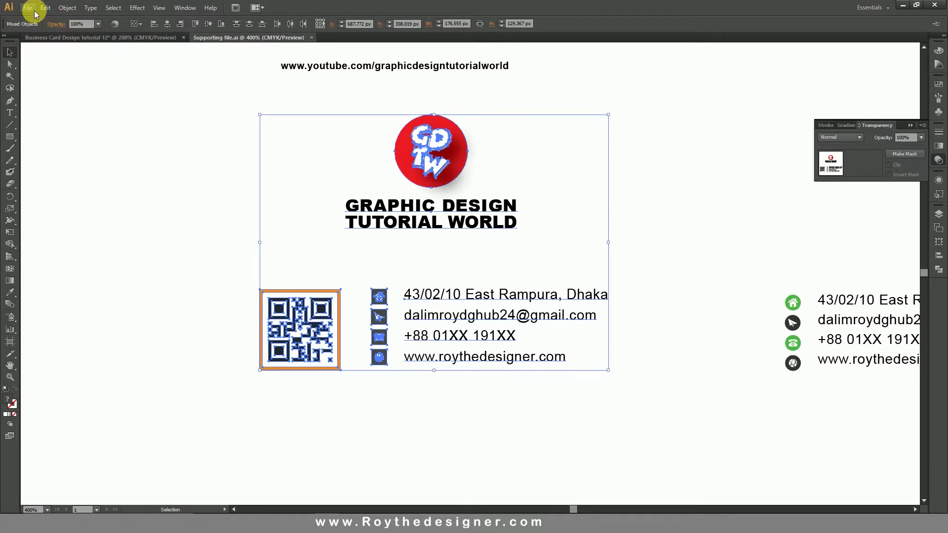
Paste the copied artwork in place in the card document and nudge it slightly.
{"action": "left_click", "coordinate": [63, 36]}
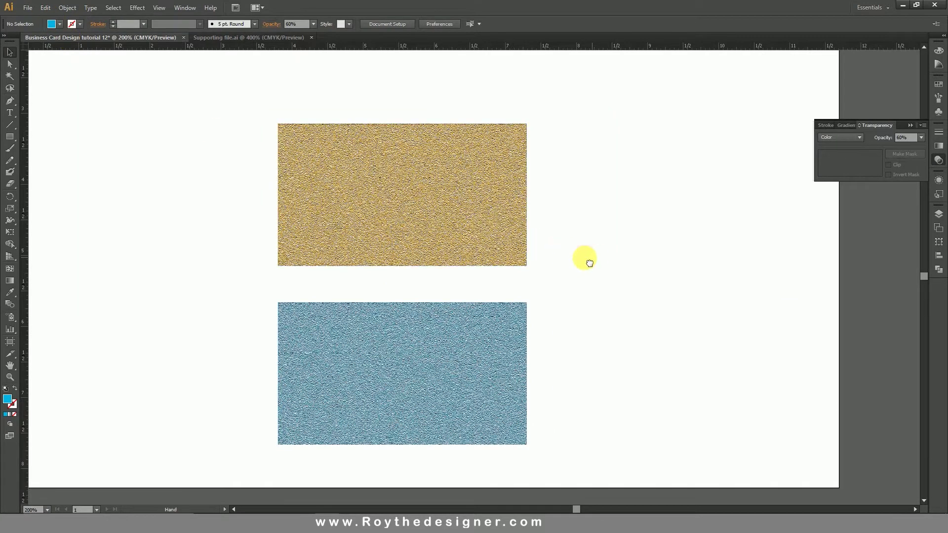
{"action": "left_click_drag", "start_coordinate": [584, 258], "coordinate": [420, 239]}
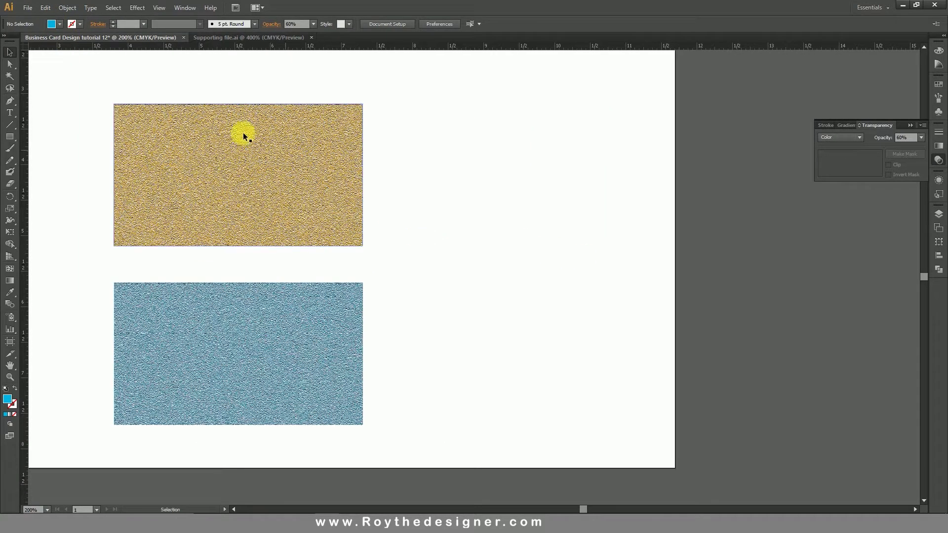
{"action": "left_click", "coordinate": [45, 9]}
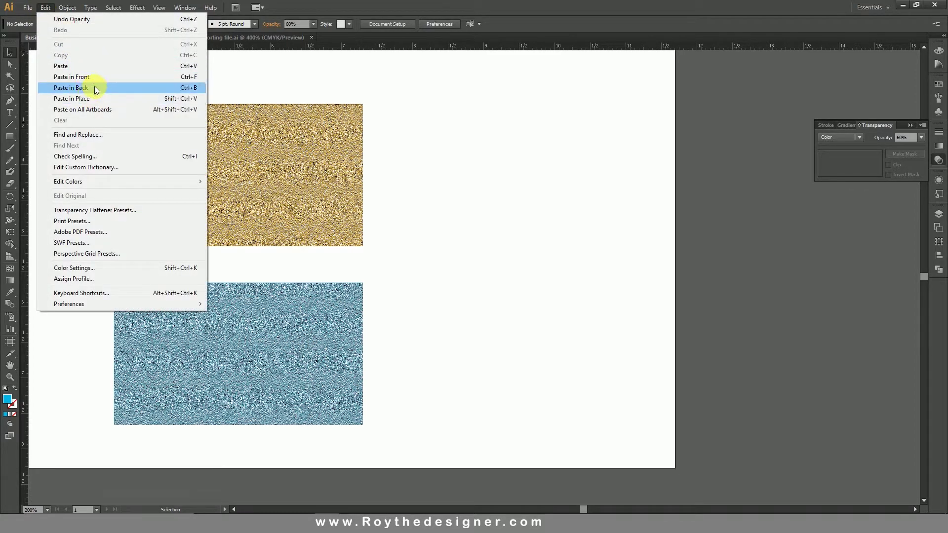
{"action": "left_click", "coordinate": [96, 66]}
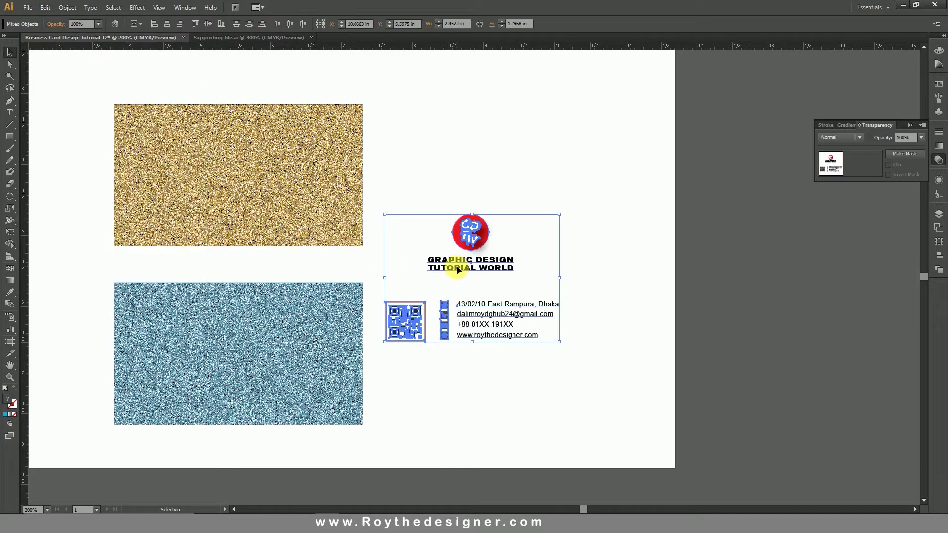
{"action": "left_click_drag", "start_coordinate": [471, 242], "coordinate": [495, 246]}
Add a vertical guide at the gold card's centre and horizontal guides through both cards' middles.
{"action": "left_click", "coordinate": [424, 129]}
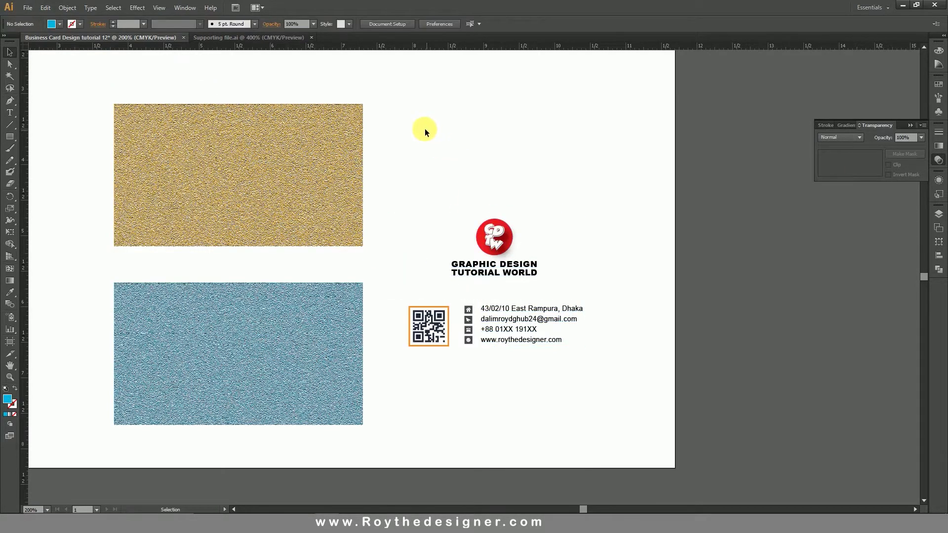
{"action": "left_click_drag", "start_coordinate": [417, 145], "coordinate": [441, 148]}
{"action": "left_click", "coordinate": [338, 168]}
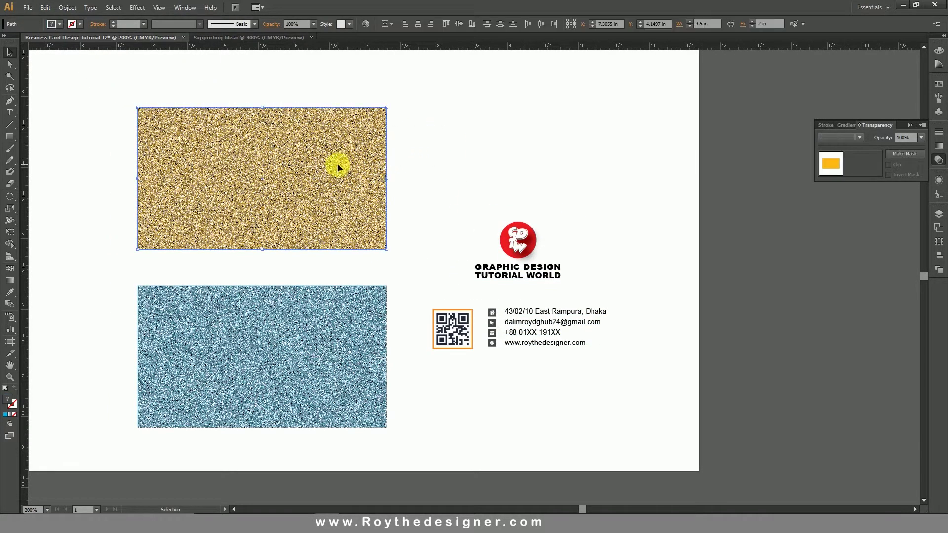
{"action": "left_click_drag", "start_coordinate": [338, 167], "coordinate": [378, 172]}
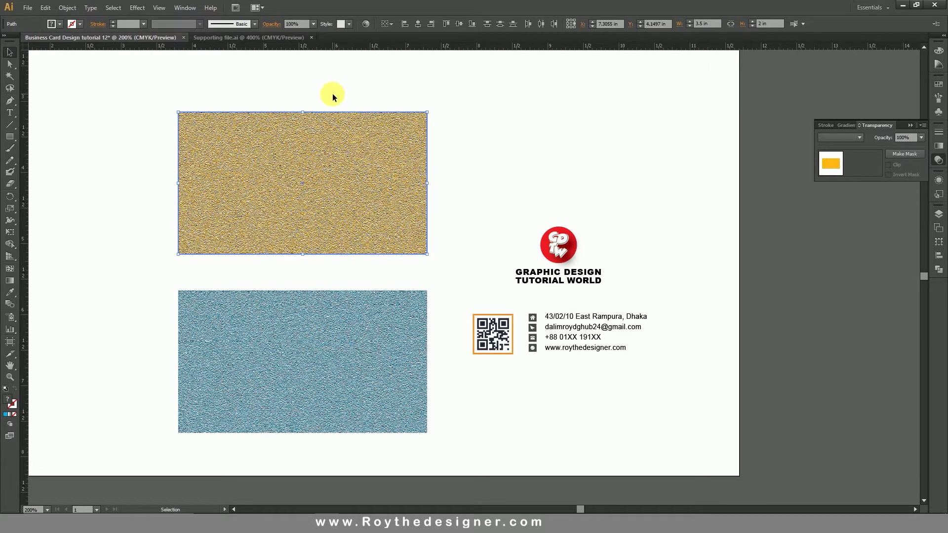
{"action": "left_click_drag", "start_coordinate": [27, 129], "coordinate": [289, 156]}
{"action": "left_click_drag", "start_coordinate": [302, 134], "coordinate": [302, 134]}
{"action": "left_click_drag", "start_coordinate": [379, 46], "coordinate": [434, 183]}
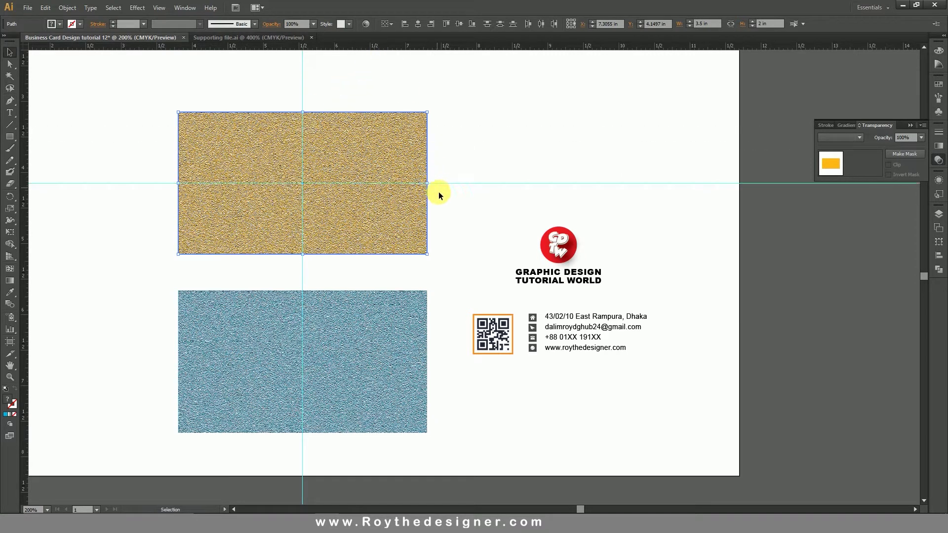
{"action": "left_click", "coordinate": [396, 335]}
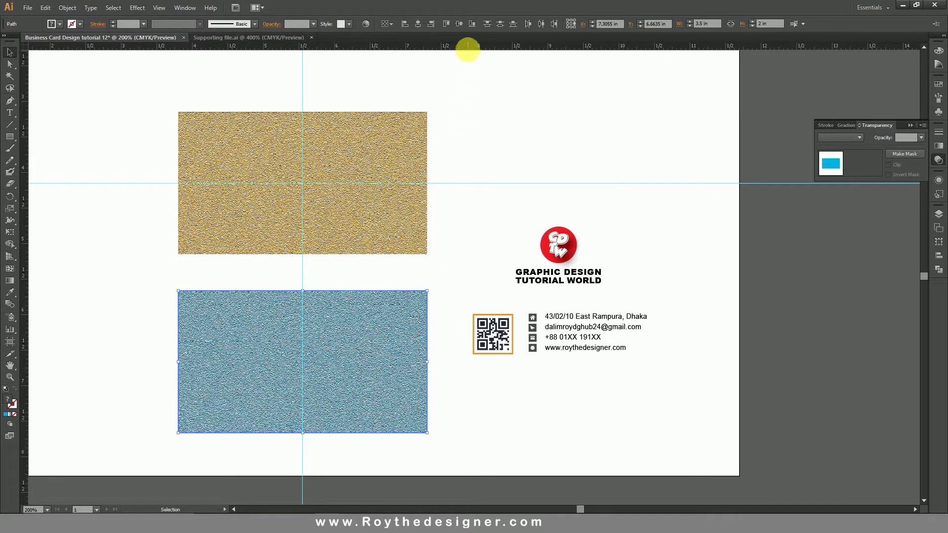
{"action": "left_click_drag", "start_coordinate": [467, 47], "coordinate": [446, 362]}
Select both textured cards and lock them with Object > Lock > Selection.
{"action": "left_click", "coordinate": [462, 218]}
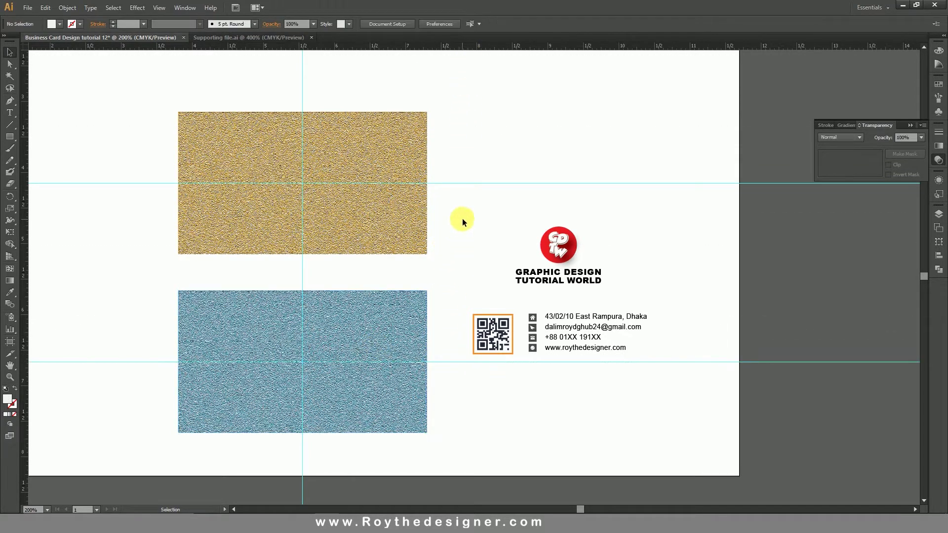
{"action": "left_click_drag", "start_coordinate": [388, 321], "coordinate": [387, 319]}
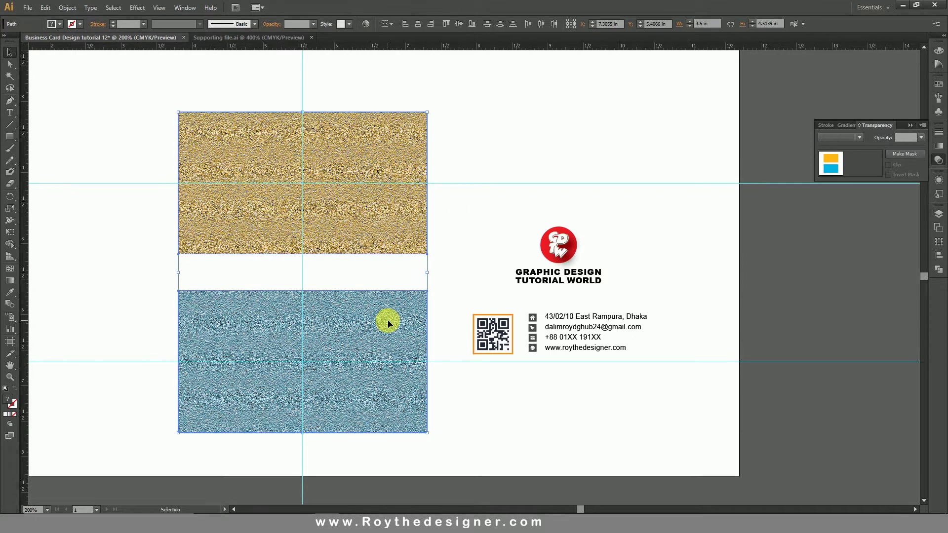
{"action": "left_click", "coordinate": [65, 8]}
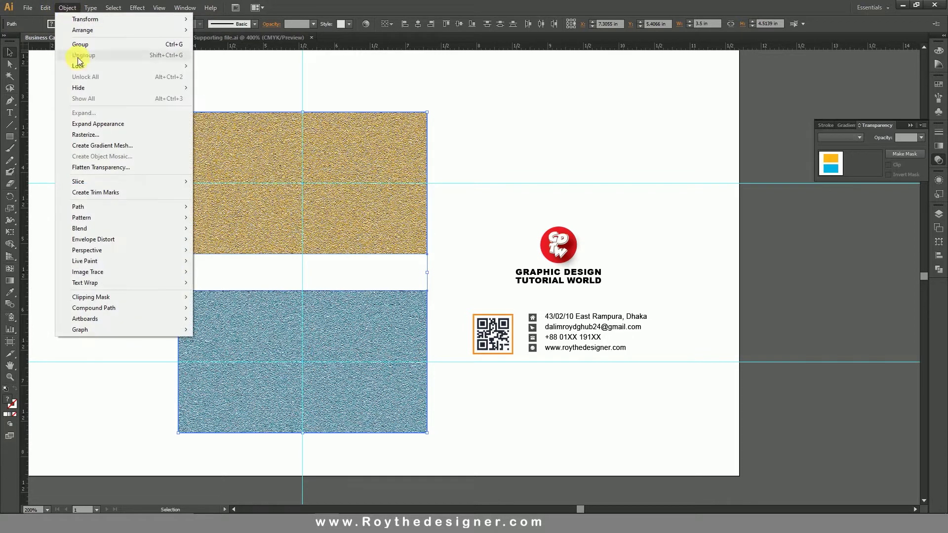
{"action": "mouse_move", "coordinate": [111, 66]}
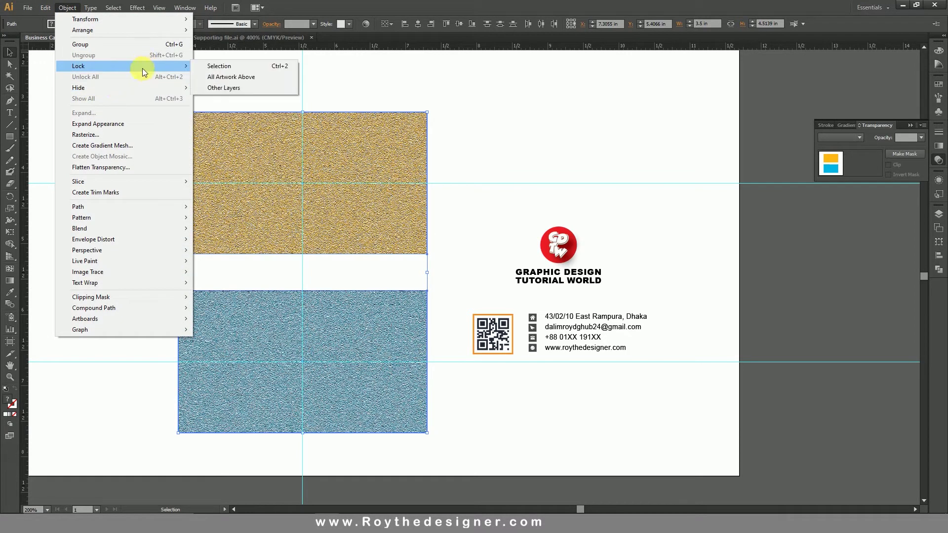
{"action": "left_click", "coordinate": [234, 66]}
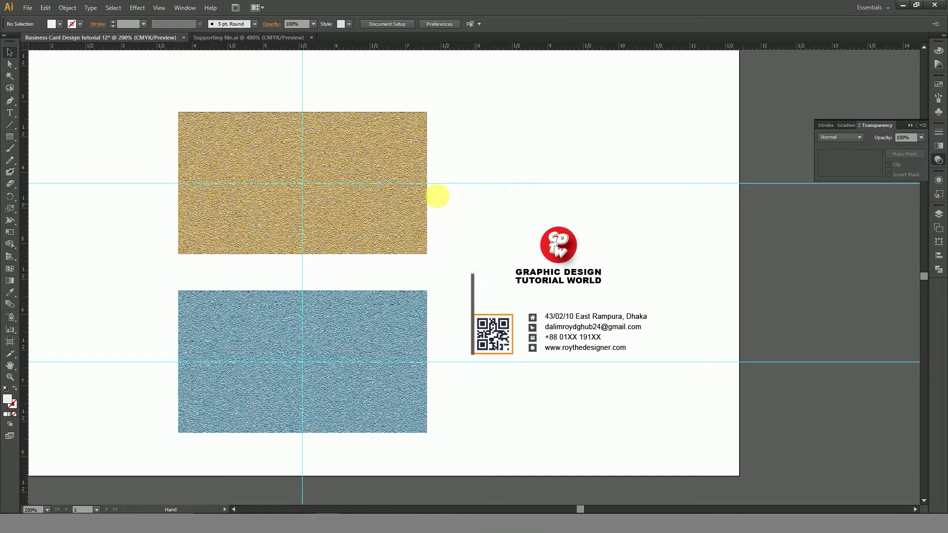
Draw a full-width band about 3.5 × 0.836 in across the middle of the gold card.
{"action": "key", "text": "z"}
{"action": "left_click_drag", "start_coordinate": [178, 115], "coordinate": [623, 355]}
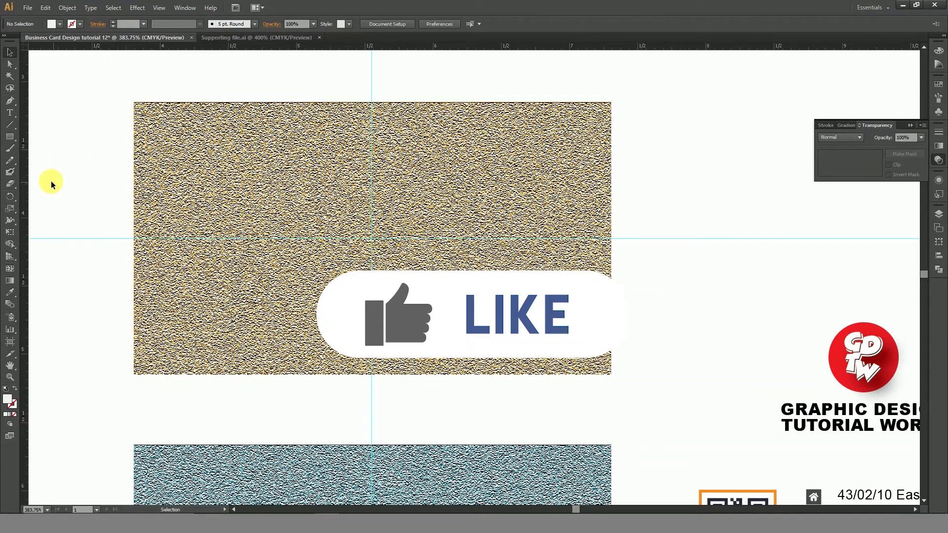
{"action": "left_click", "coordinate": [12, 137]}
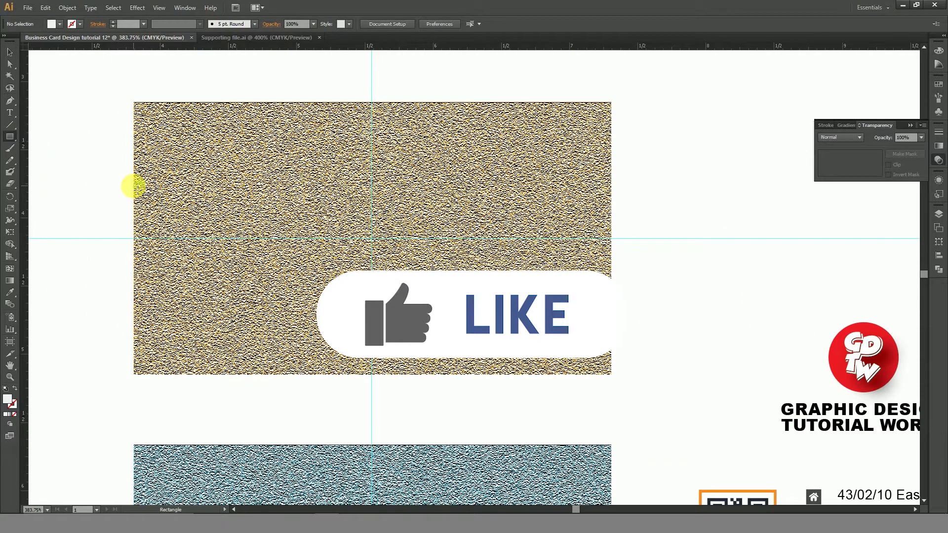
{"action": "left_click_drag", "start_coordinate": [133, 184], "coordinate": [617, 302]}
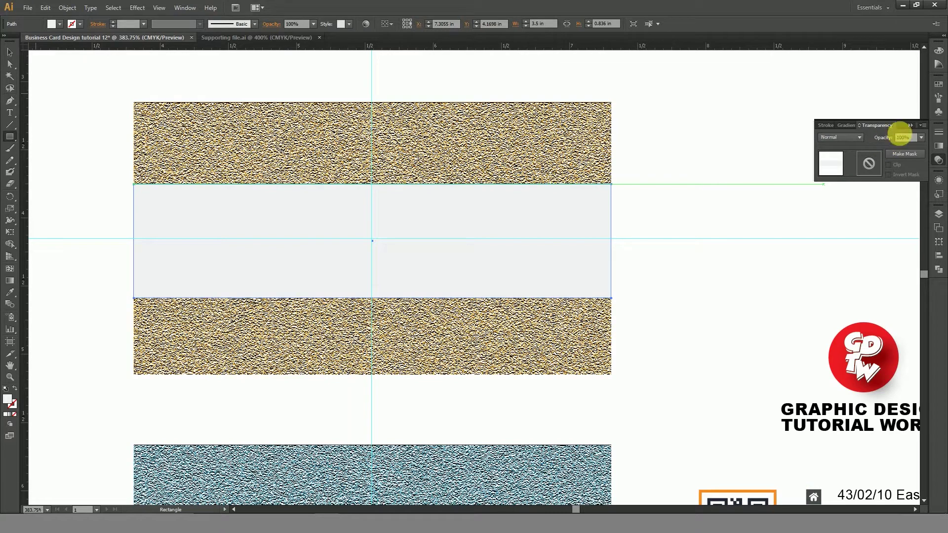
Fill the band white (K 0) and set its opacity to 80%.
{"action": "left_click", "coordinate": [938, 51]}
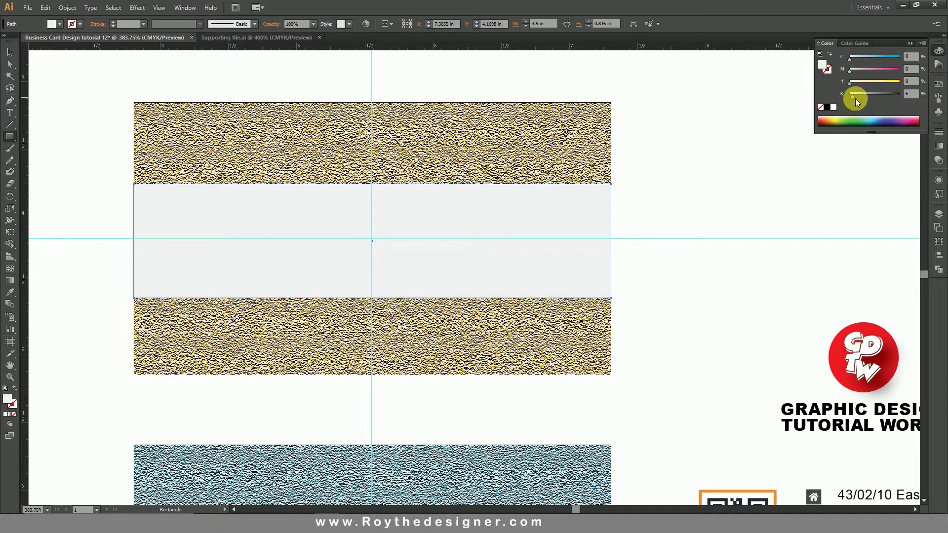
{"action": "left_click_drag", "start_coordinate": [851, 96], "coordinate": [849, 88]}
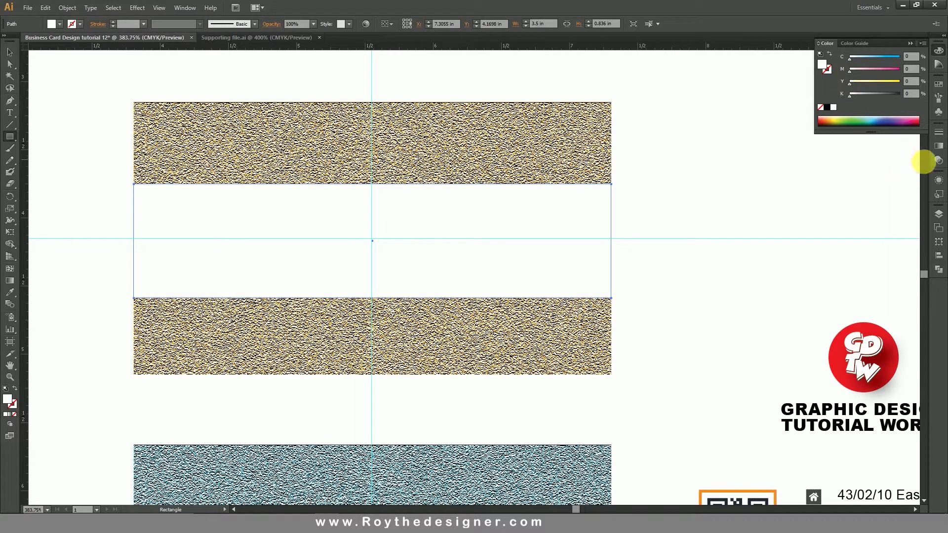
{"action": "left_click", "coordinate": [938, 157]}
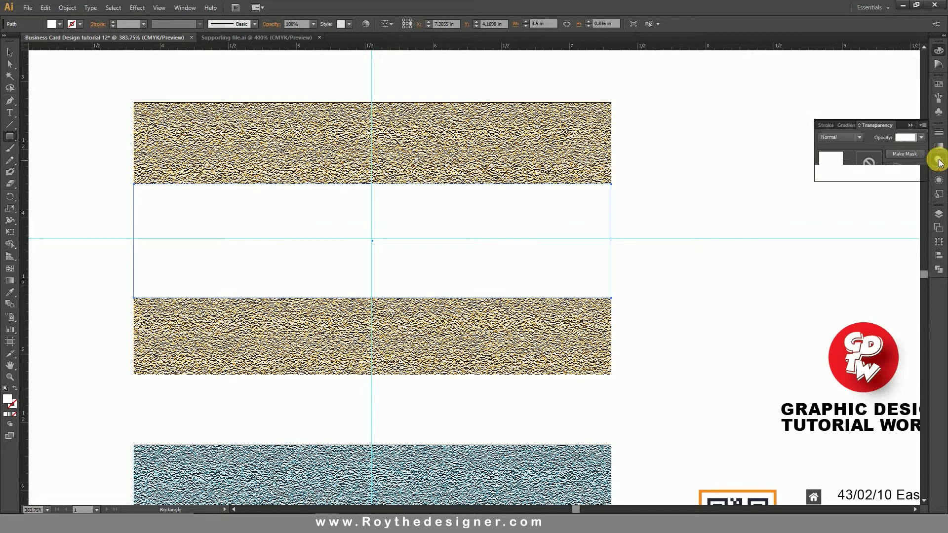
{"action": "left_click", "coordinate": [860, 137]}
{"action": "left_click", "coordinate": [920, 138]}
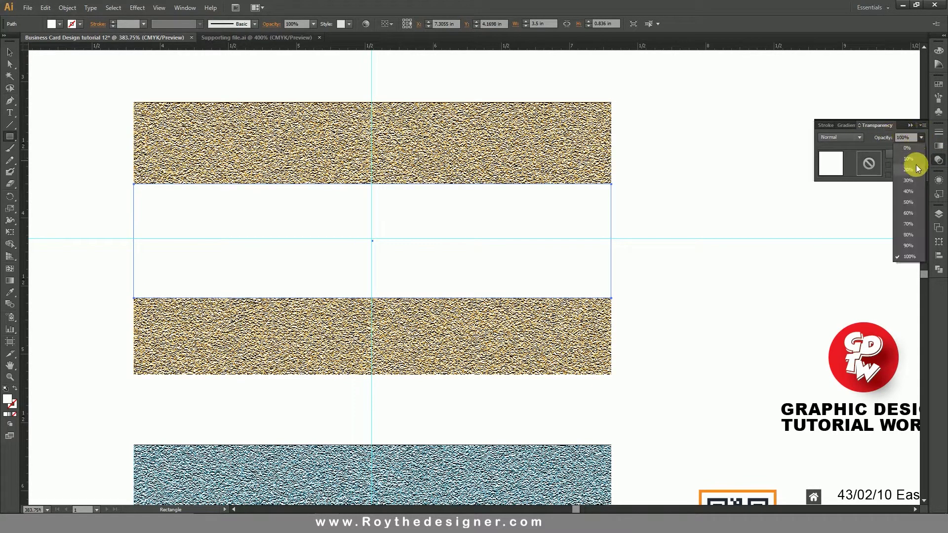
{"action": "left_click", "coordinate": [916, 168]}
{"action": "left_click", "coordinate": [920, 137]}
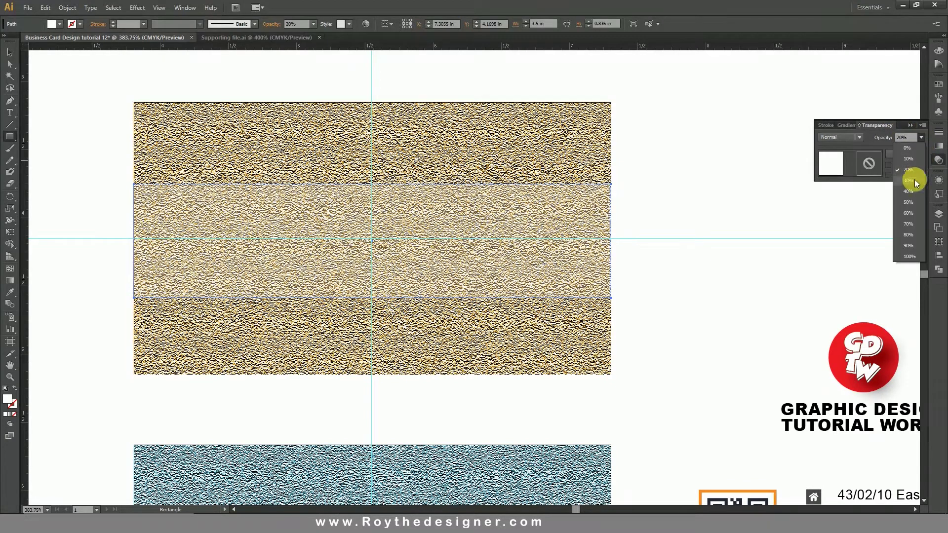
{"action": "left_click", "coordinate": [910, 235]}
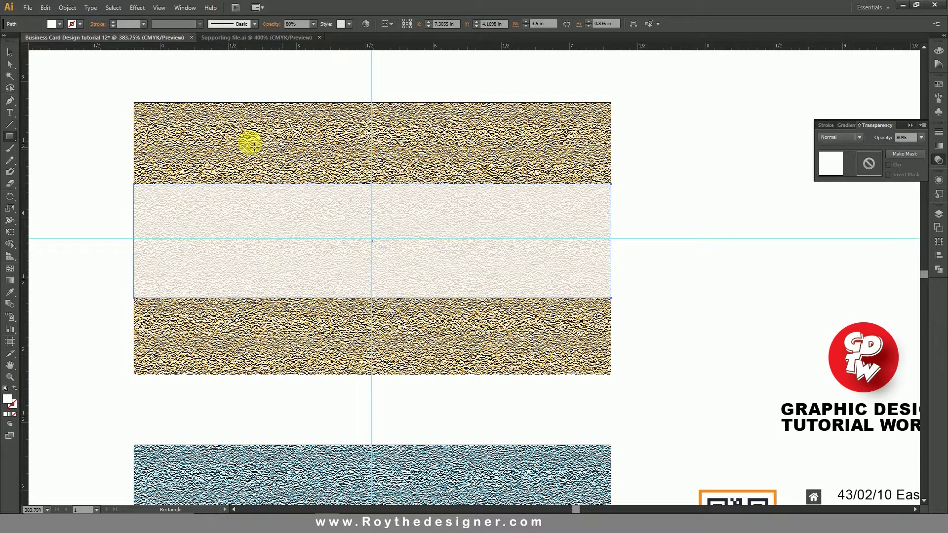
Reselect the white band on the gold card with the Selection tool.
{"action": "left_click", "coordinate": [9, 52]}
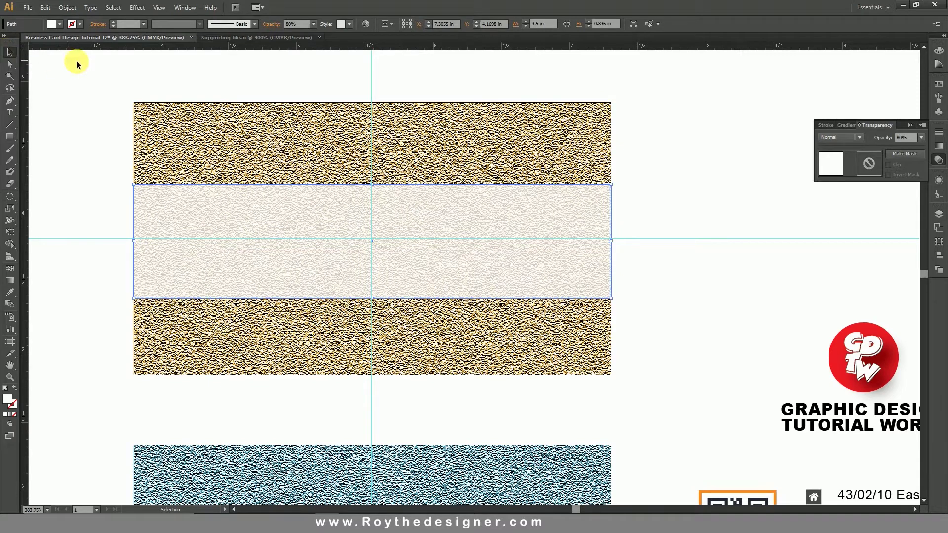
{"action": "left_click", "coordinate": [226, 117]}
{"action": "left_click", "coordinate": [321, 205]}
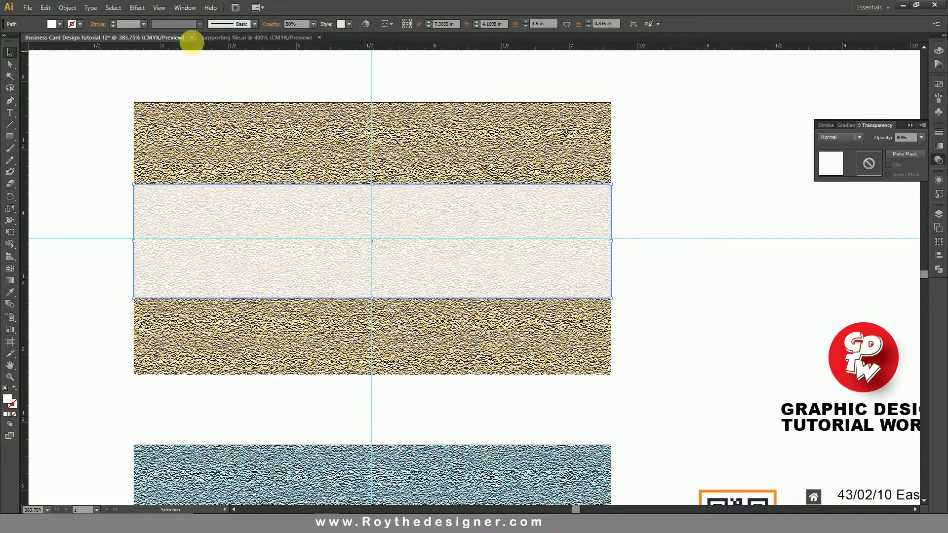
{"action": "left_click", "coordinate": [137, 7]}
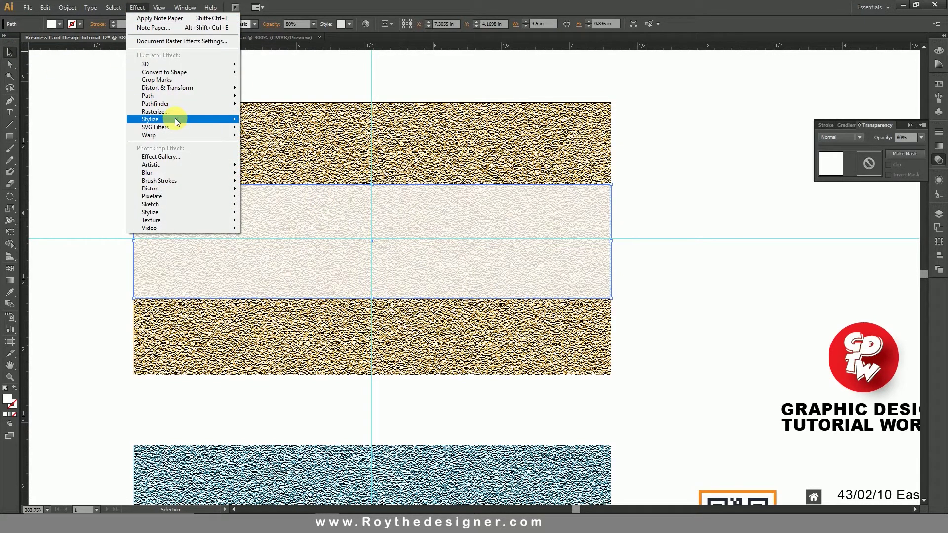
{"action": "mouse_move", "coordinate": [149, 119]}
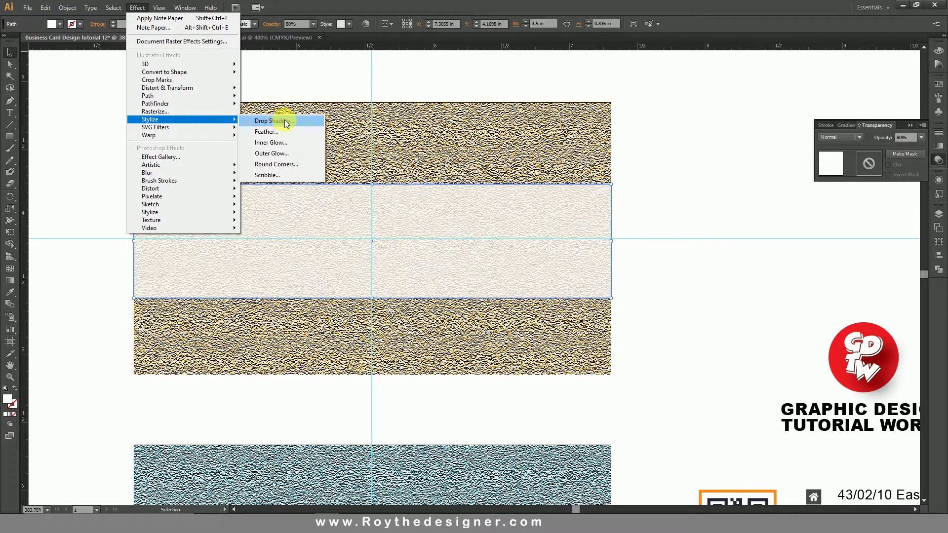
Add a 75% Multiply drop shadow with 0.04 in blur and zero offsets to the band.
{"action": "left_click", "coordinate": [289, 123]}
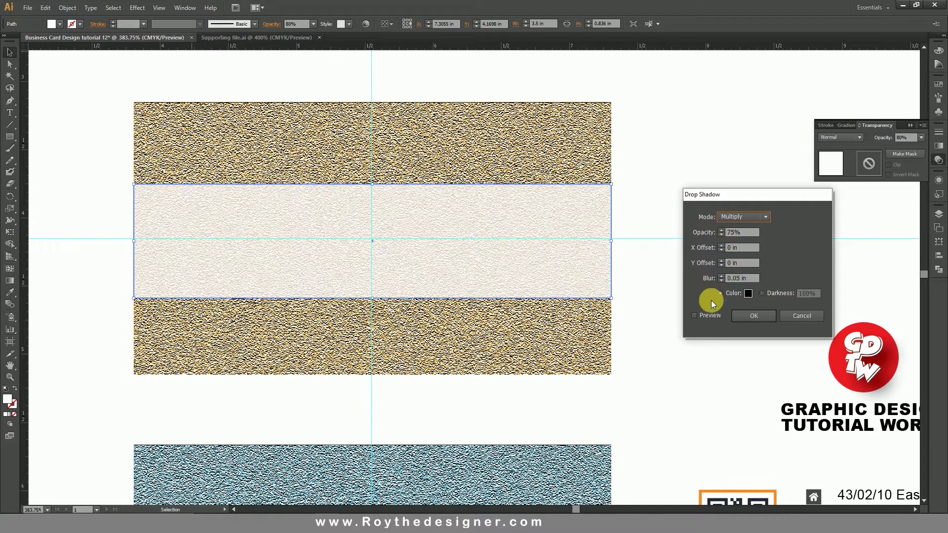
{"action": "left_click", "coordinate": [706, 315]}
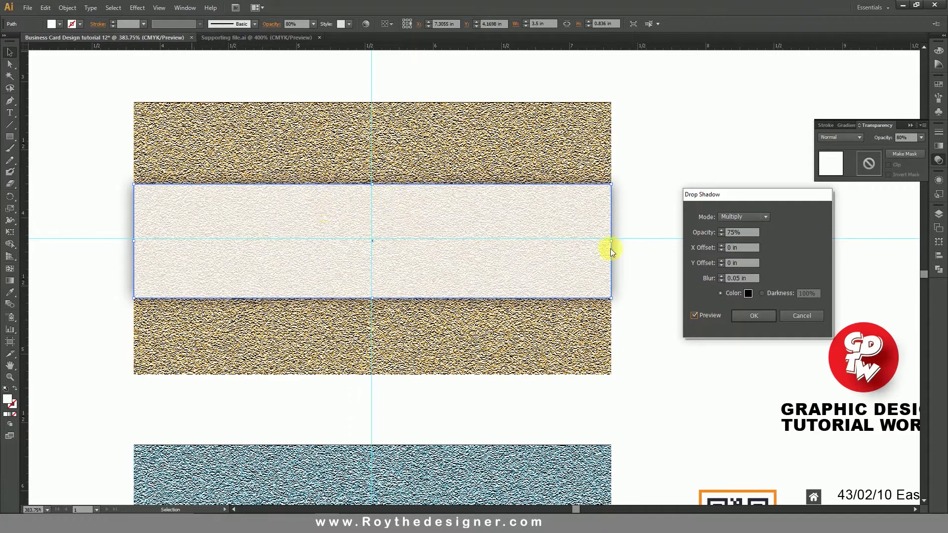
{"action": "left_click_drag", "start_coordinate": [728, 277], "coordinate": [751, 277]}
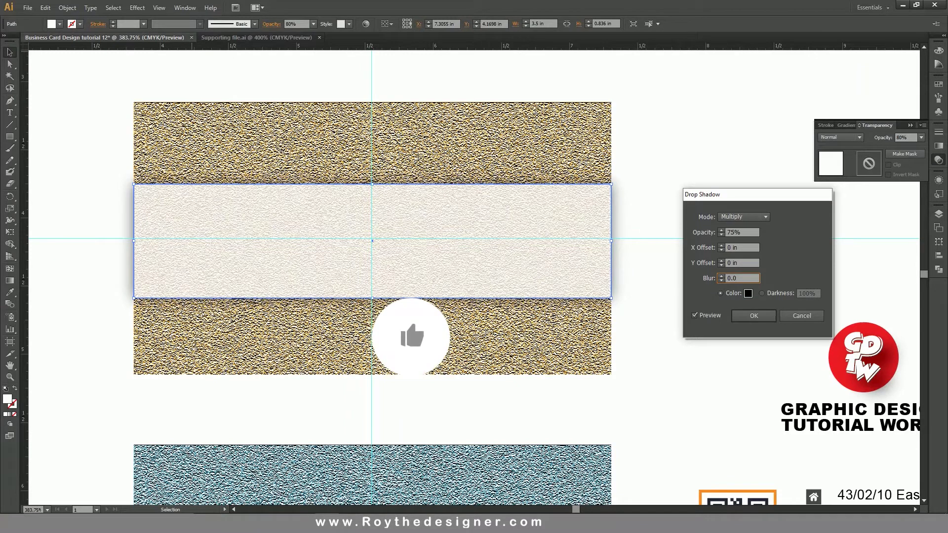
{"action": "type", "text": "04"}
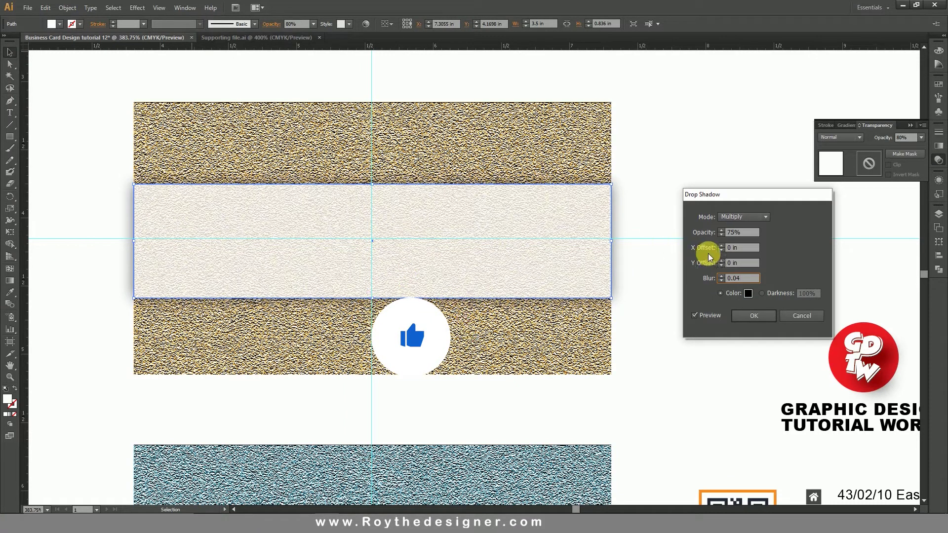
{"action": "left_click", "coordinate": [746, 266]}
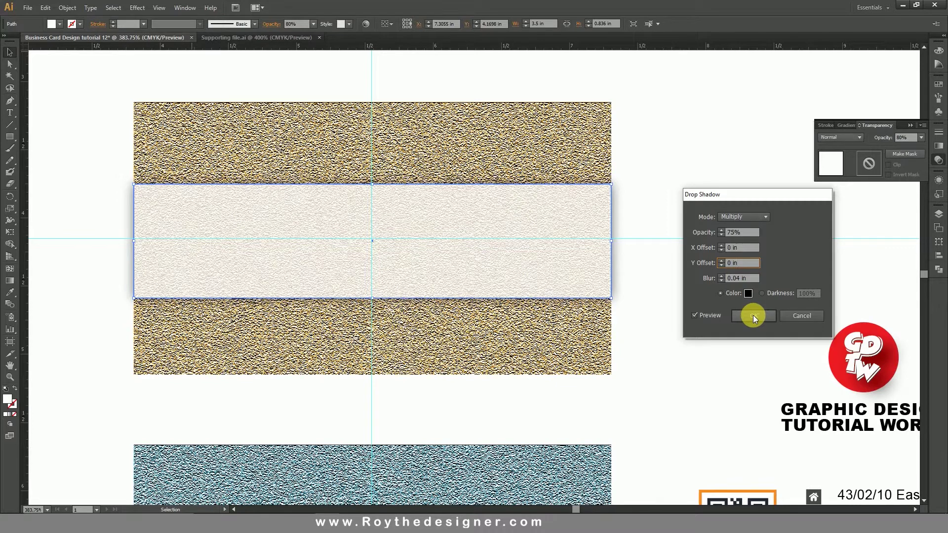
{"action": "left_click", "coordinate": [720, 249]}
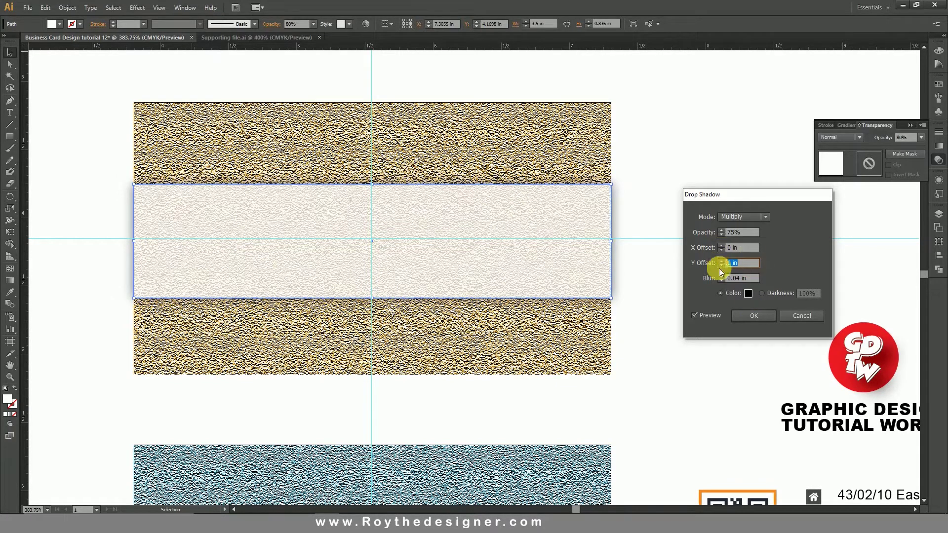
{"action": "left_click", "coordinate": [753, 316]}
{"action": "left_click", "coordinate": [691, 191]}
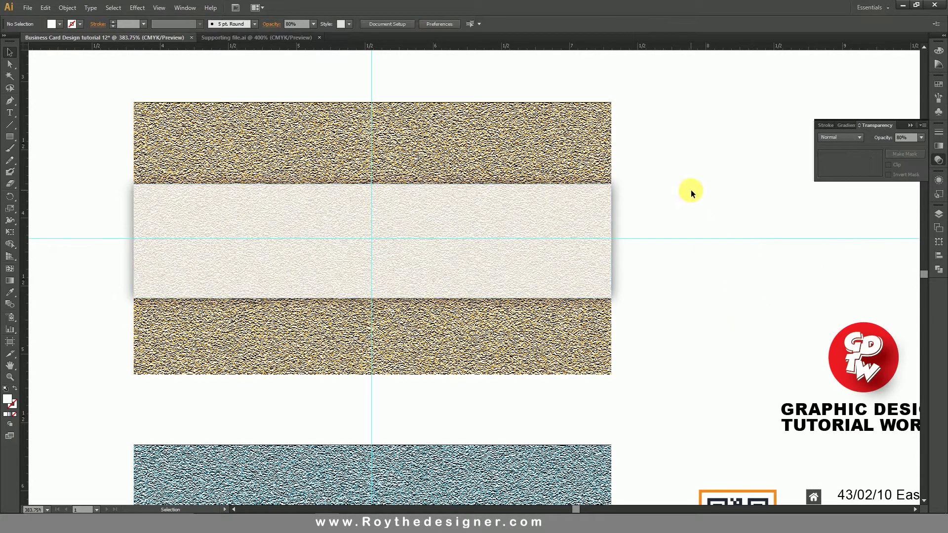
{"action": "left_click", "coordinate": [10, 137]}
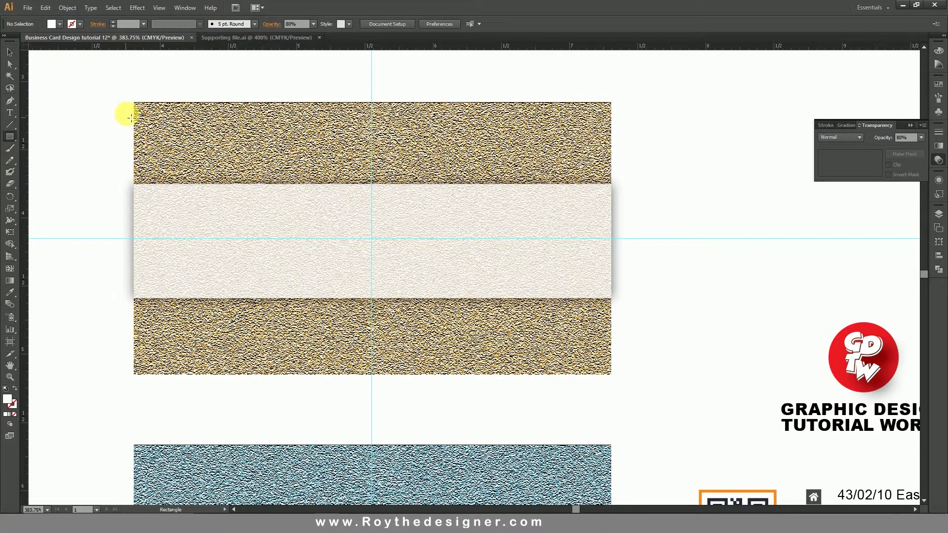
Draw a 3.5 × 2 in rectangle over the gold card and make it the textures' clipping mask.
{"action": "left_click_drag", "start_coordinate": [136, 105], "coordinate": [611, 374]}
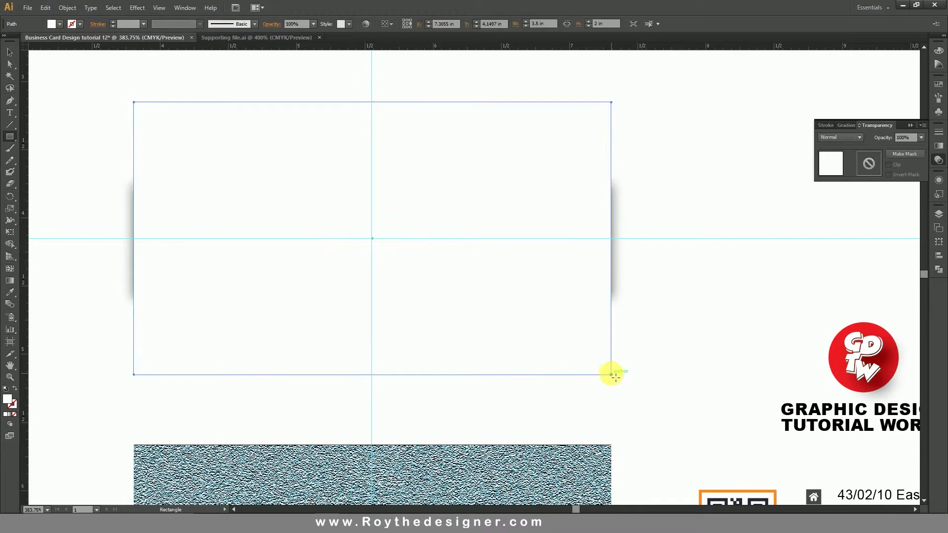
{"action": "left_click", "coordinate": [939, 242]}
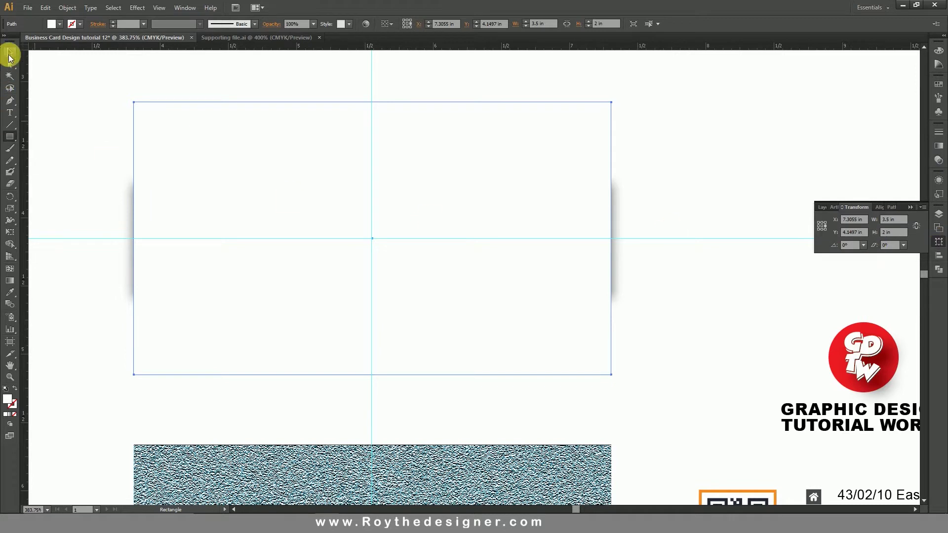
{"action": "left_click", "coordinate": [9, 52]}
{"action": "left_click_drag", "start_coordinate": [644, 203], "coordinate": [580, 223]}
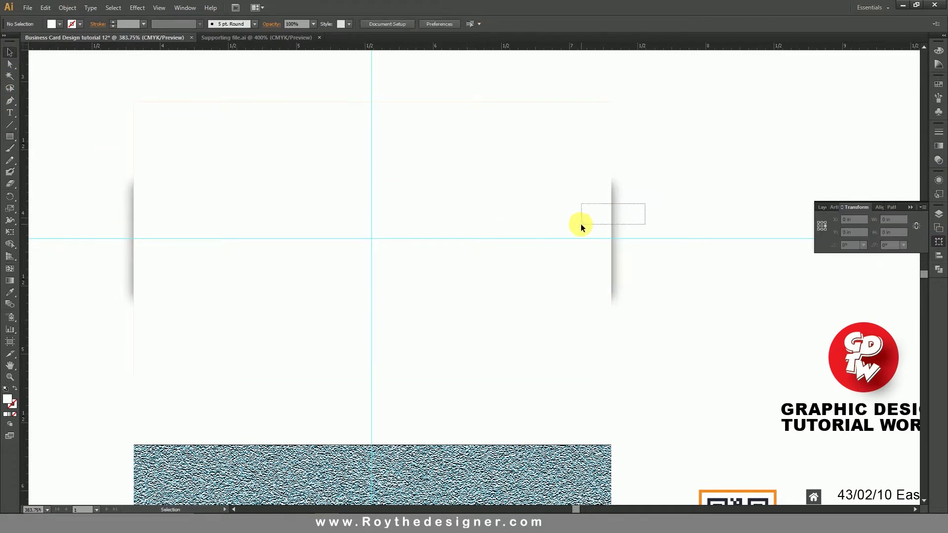
{"action": "right_click", "coordinate": [605, 215]}
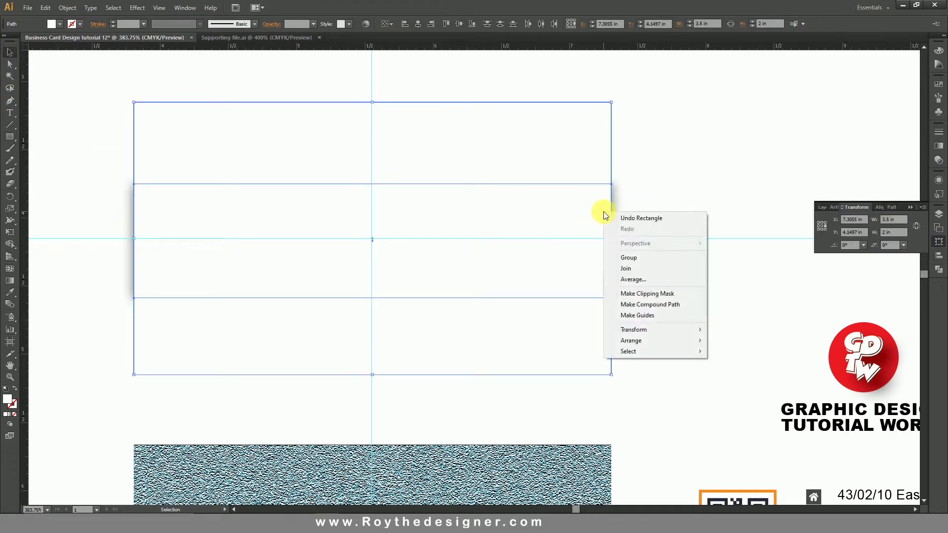
{"action": "left_click", "coordinate": [648, 294]}
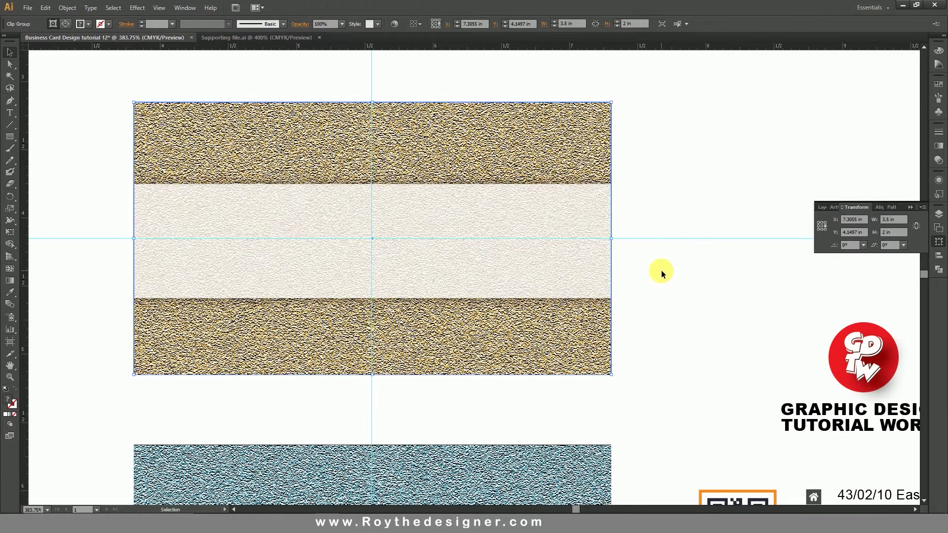
{"action": "left_click", "coordinate": [661, 270]}
Select the gold card's clip path points with the Direct Selection tool.
{"action": "key", "text": "ctrl+minus"}
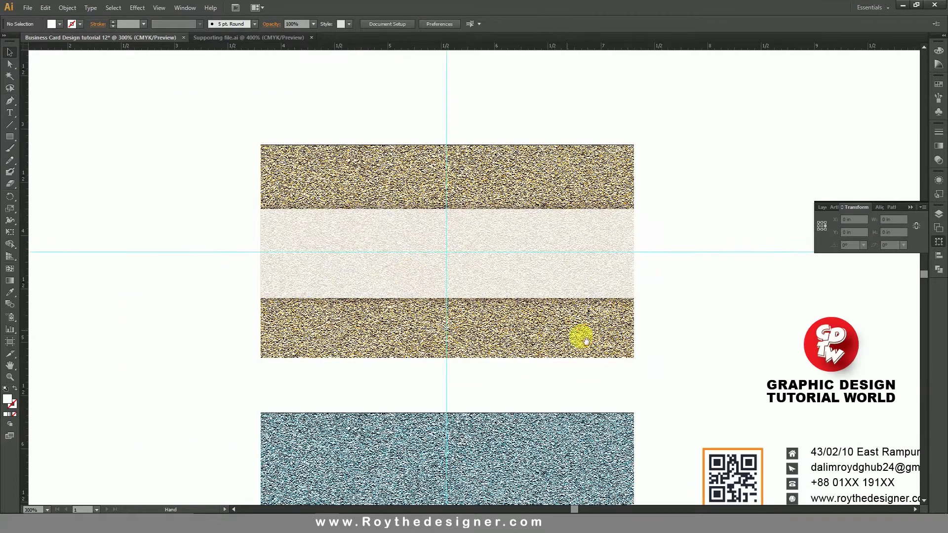
{"action": "scroll", "coordinate": [585, 340], "scroll_direction": "down", "scroll_amount": 2}
{"action": "key", "text": "ctrl+minus"}
{"action": "scroll", "coordinate": [567, 217], "scroll_direction": "right", "scroll_amount": 2}
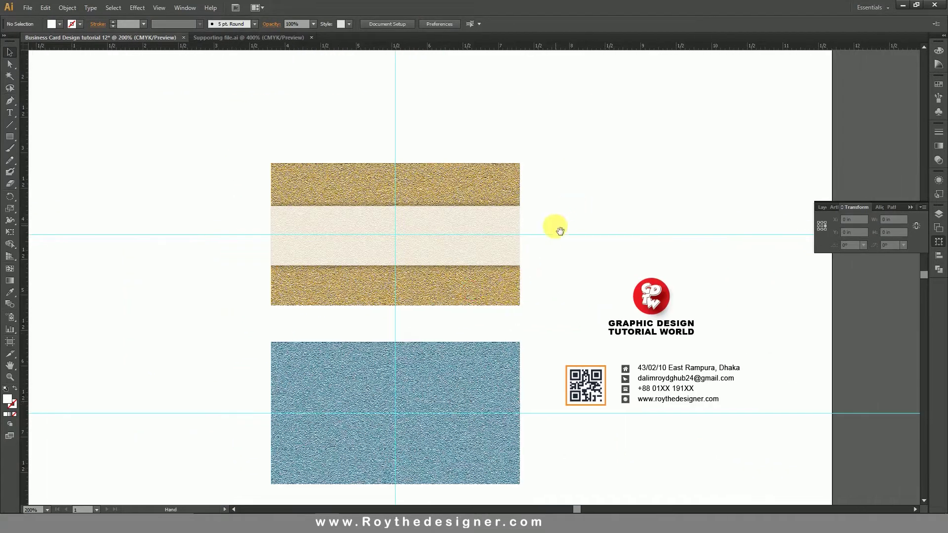
{"action": "left_click", "coordinate": [429, 221]}
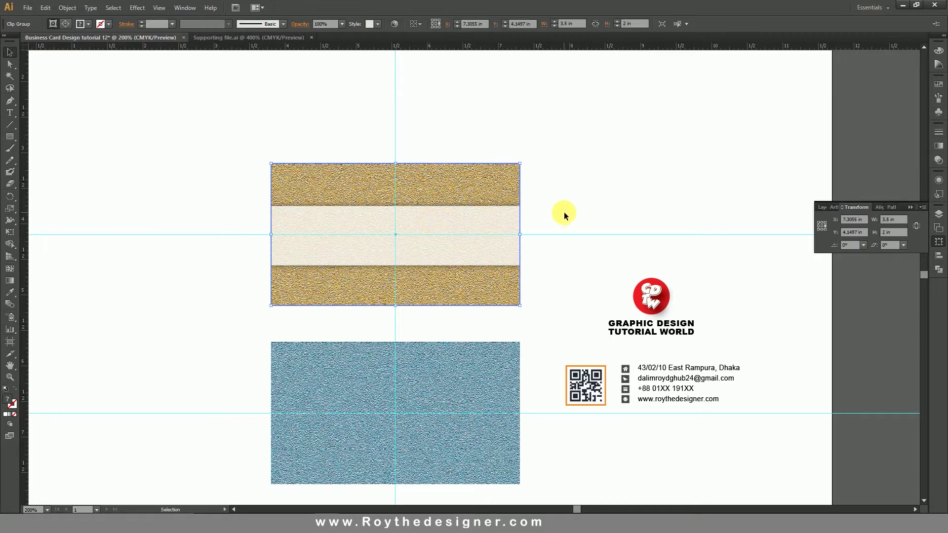
{"action": "left_click", "coordinate": [99, 108]}
{"action": "left_click", "coordinate": [10, 64]}
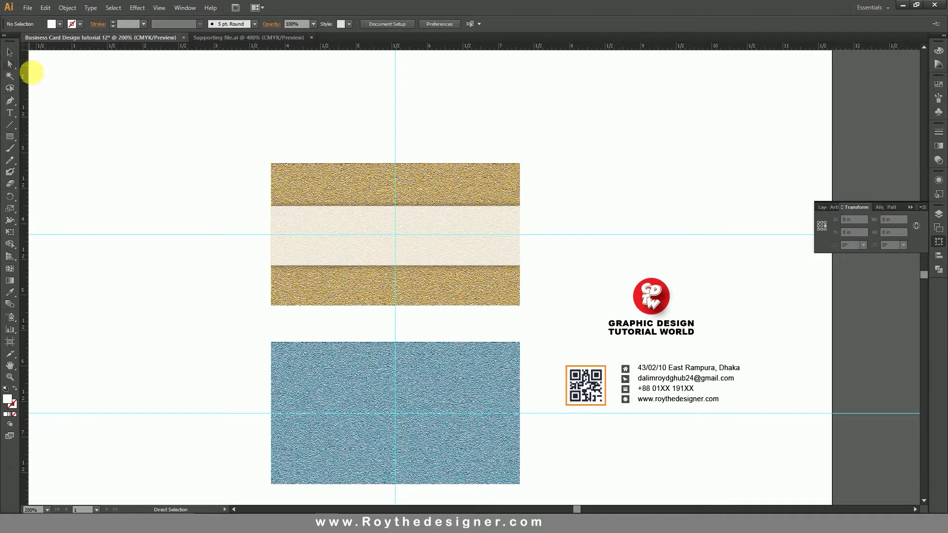
{"action": "mouse_move", "coordinate": [197, 143]}
{"action": "left_mouse_down"}
{"action": "mouse_move", "coordinate": [572, 190]}
{"action": "mouse_move", "coordinate": [572, 178]}
{"action": "left_mouse_up"}
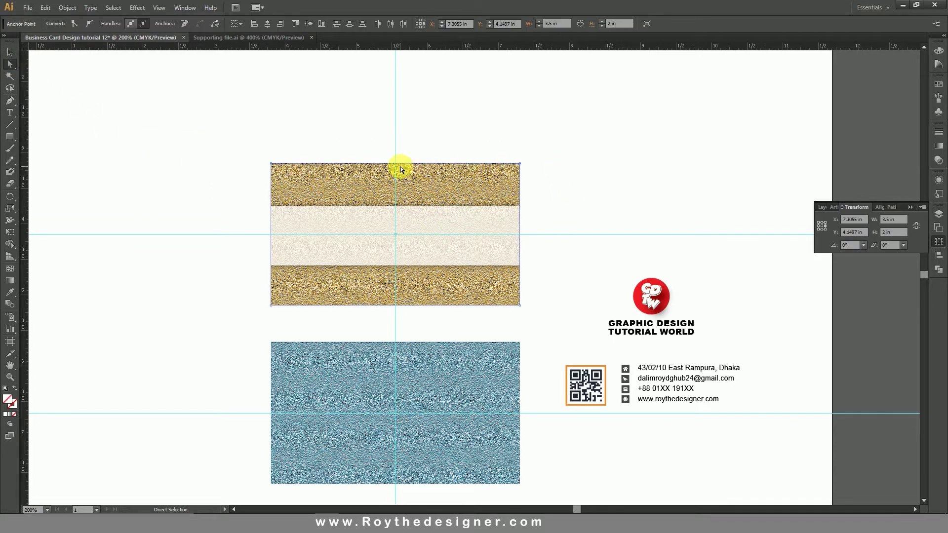
Lower the clip path's top edge and raise its bottom edge to about 1.4434 in tall.
{"action": "left_click_drag", "start_coordinate": [397, 187], "coordinate": [396, 186]}
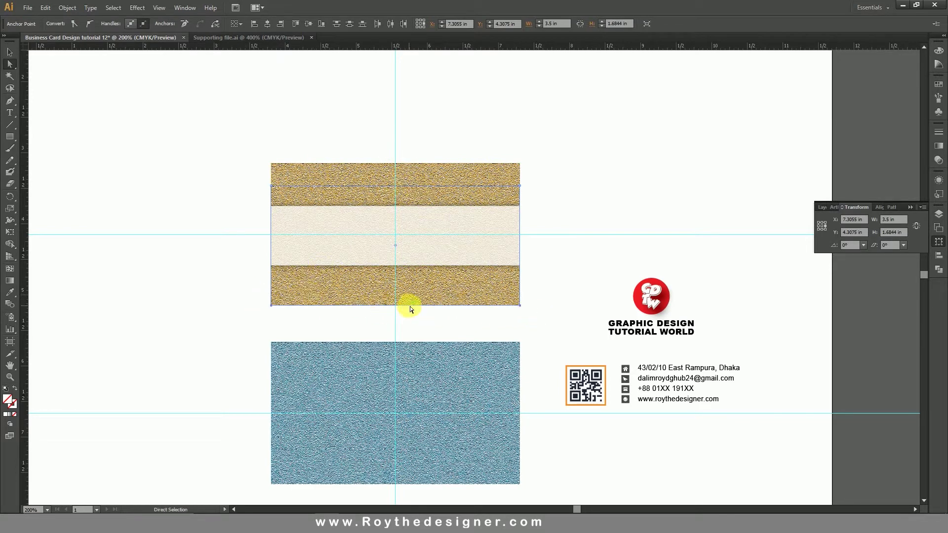
{"action": "left_click_drag", "start_coordinate": [405, 305], "coordinate": [404, 288]}
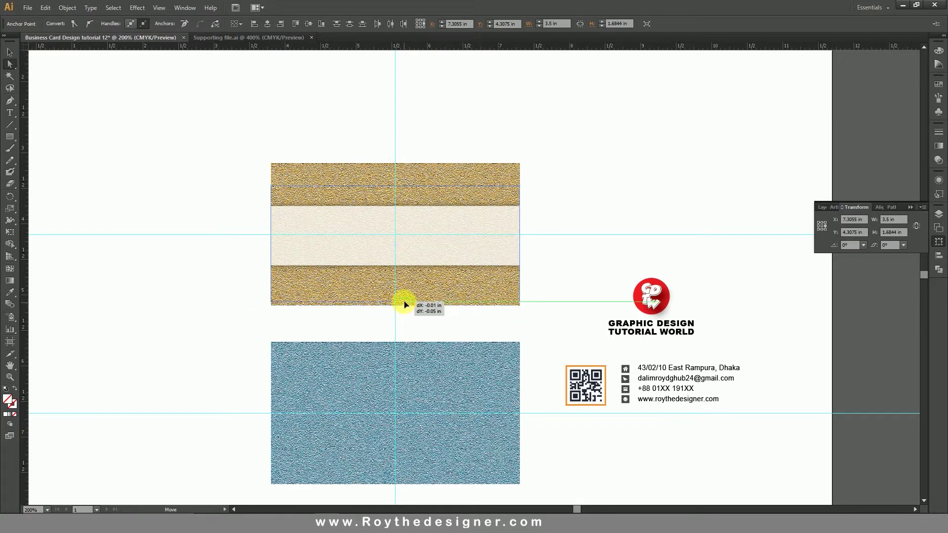
{"action": "left_click", "coordinate": [478, 330]}
{"action": "key", "text": "z"}
{"action": "left_click_drag", "start_coordinate": [216, 158], "coordinate": [726, 385]}
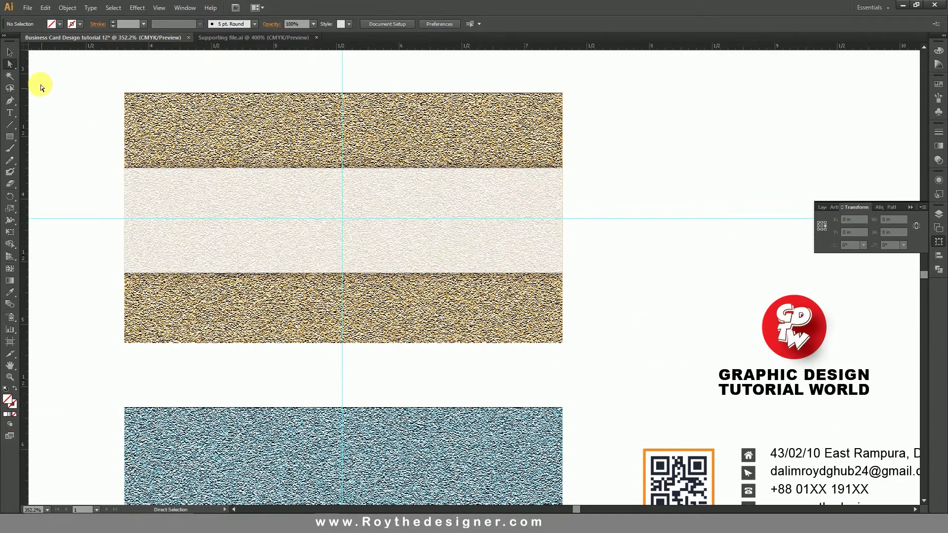
Move the red logo and GRAPHIC DESIGN TUTORIAL WORLD text onto the band, bring them to front, nudge up.
{"action": "left_click", "coordinate": [10, 52]}
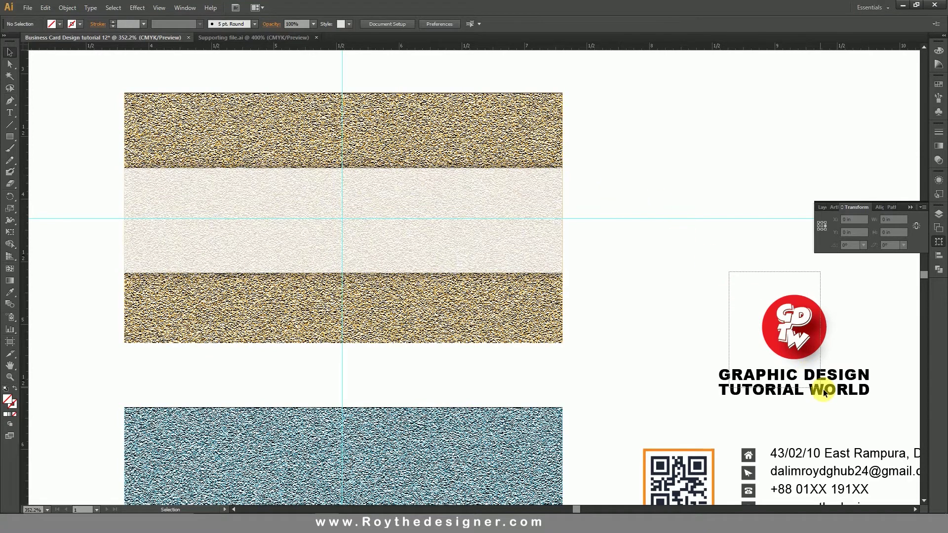
{"action": "mouse_move", "coordinate": [810, 349]}
{"action": "left_mouse_down"}
{"action": "mouse_move", "coordinate": [356, 213]}
{"action": "mouse_move", "coordinate": [362, 228]}
{"action": "left_mouse_up"}
{"action": "left_click", "coordinate": [368, 232], "text": "shift"}
{"action": "right_click", "coordinate": [360, 205]}
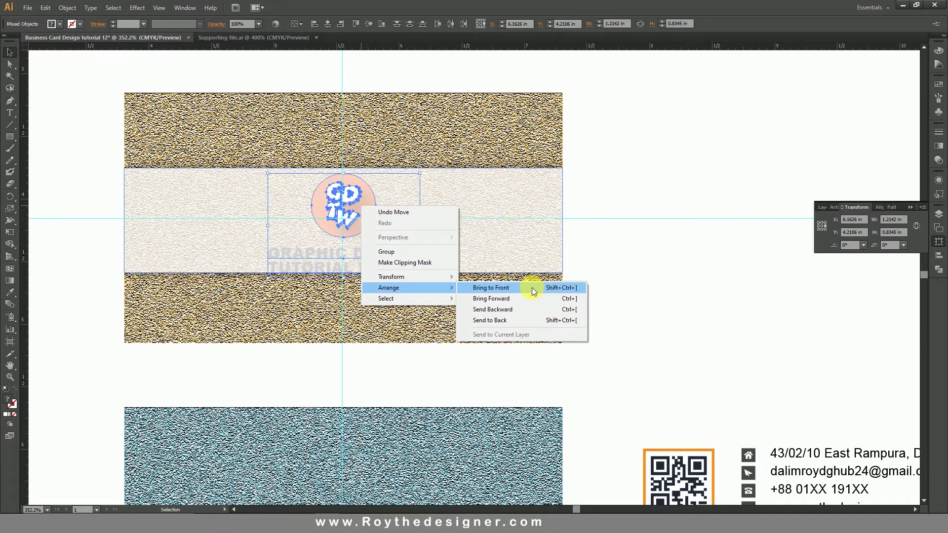
{"action": "left_click", "coordinate": [531, 287]}
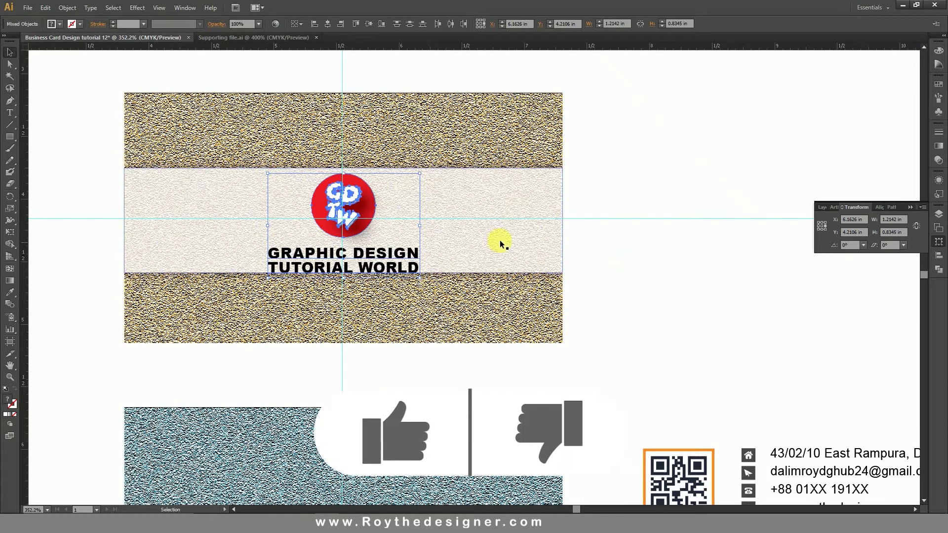
{"action": "key", "text": "Up"}
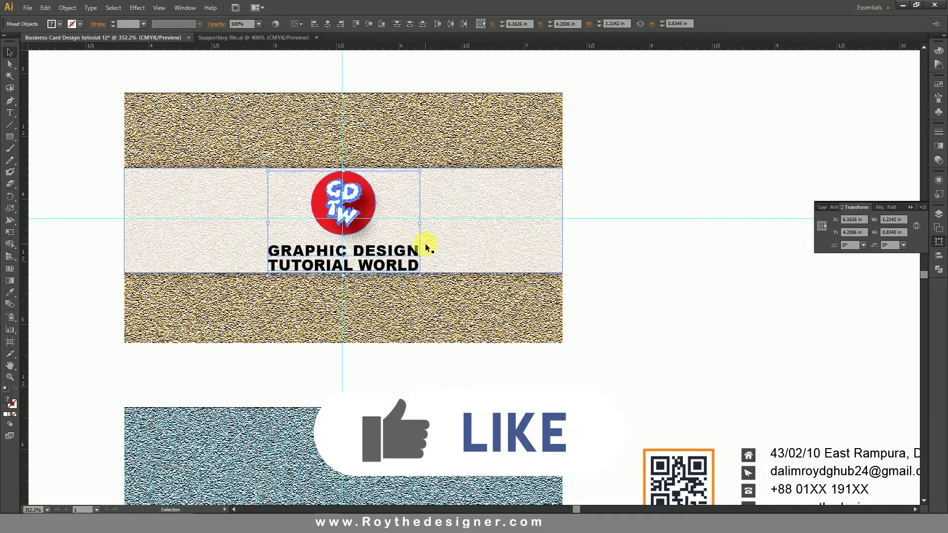
{"action": "key", "text": "Up"}
{"action": "key", "text": "Up"}
{"action": "key", "text": "Up"}
{"action": "key", "text": "Up"}
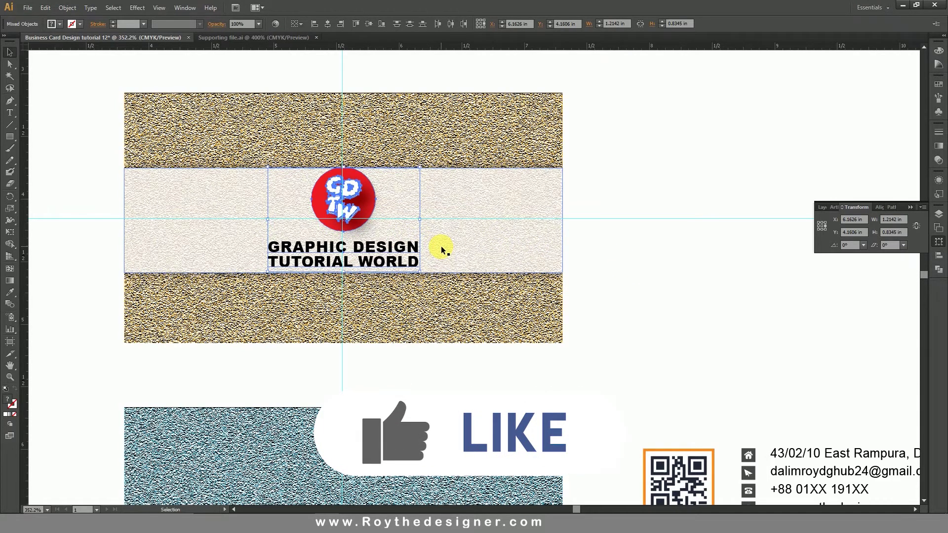
Stretch the gold card's light band group taller to 3.5 × 1.6996 in.
{"action": "left_click", "coordinate": [603, 181]}
{"action": "left_click", "coordinate": [480, 203]}
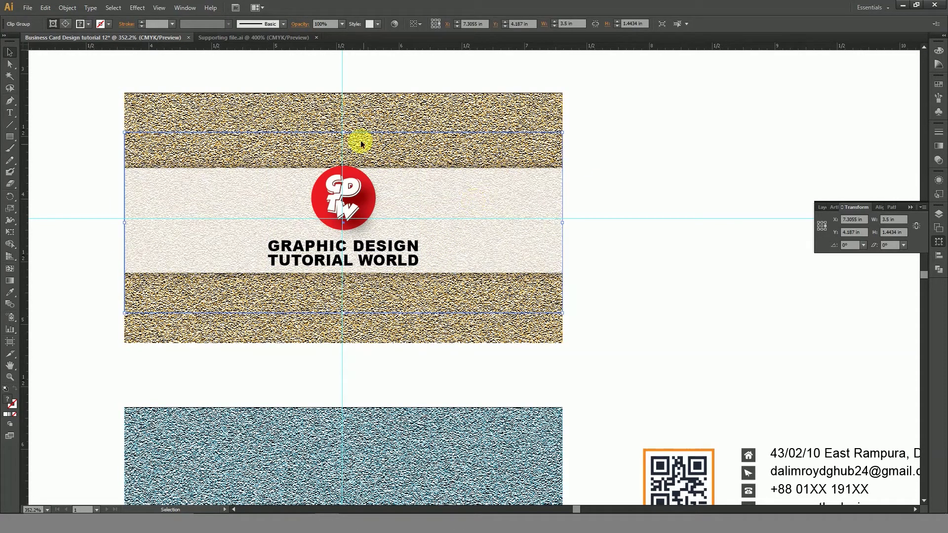
{"action": "left_click_drag", "start_coordinate": [346, 133], "coordinate": [344, 126]}
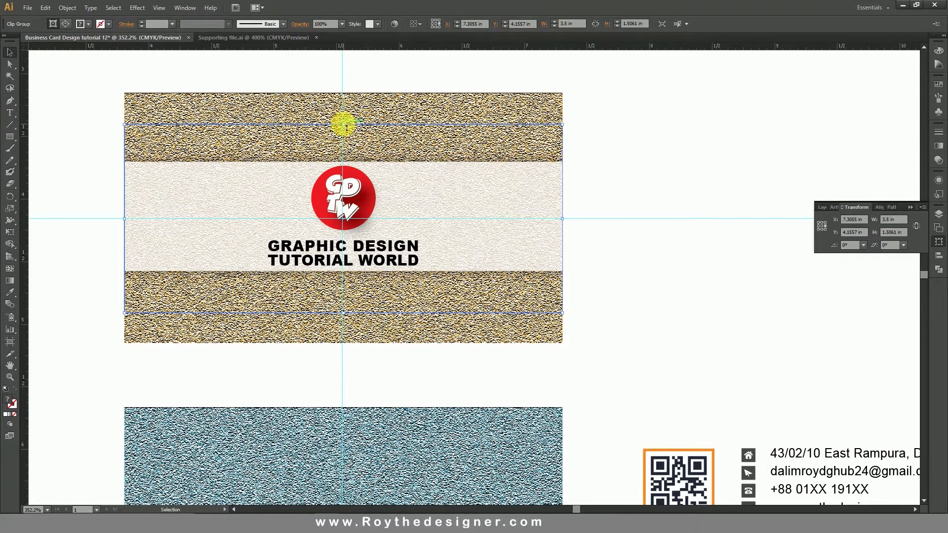
{"action": "left_click_drag", "start_coordinate": [347, 127], "coordinate": [347, 116]}
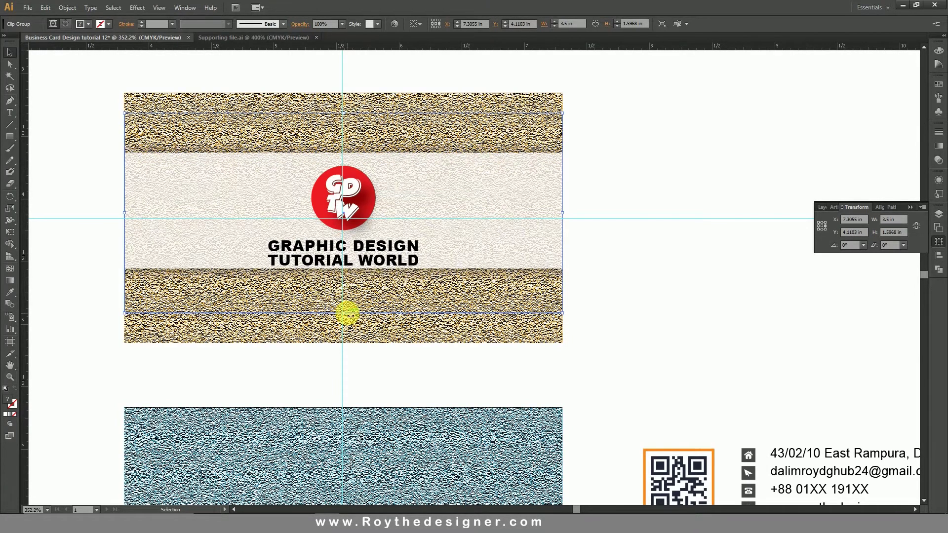
{"action": "left_click_drag", "start_coordinate": [344, 312], "coordinate": [346, 327]}
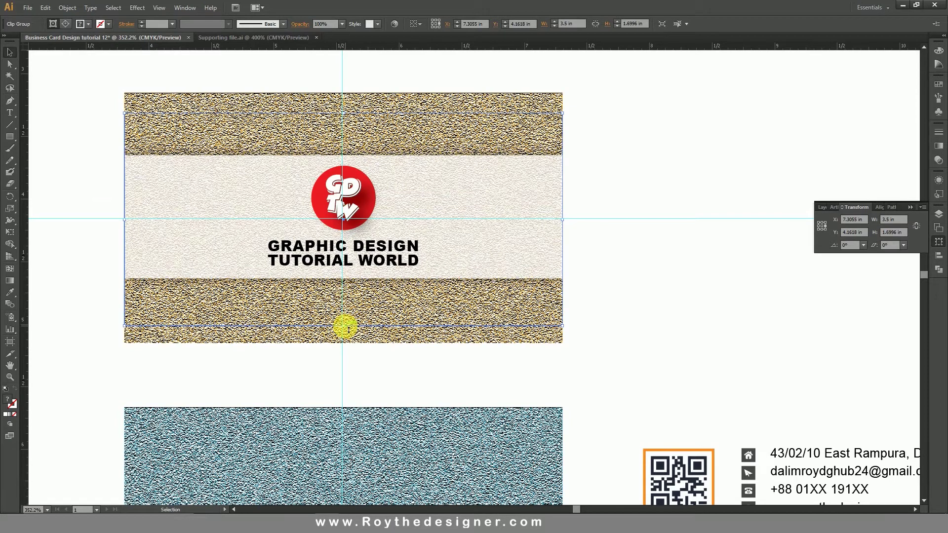
Hide the guides, zoom out to show both cards, and select the front card group.
{"action": "left_click", "coordinate": [613, 256]}
{"action": "right_click", "coordinate": [637, 155]}
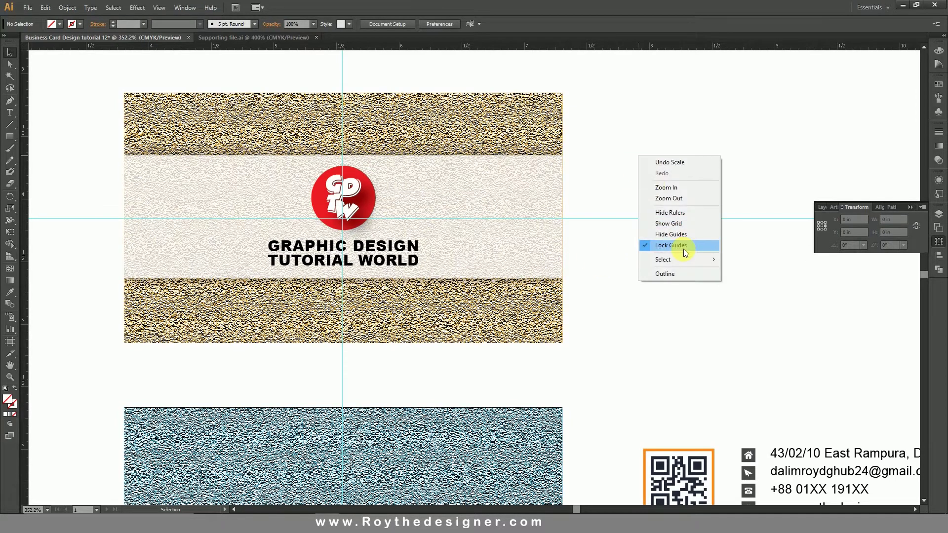
{"action": "left_click", "coordinate": [683, 235]}
{"action": "mouse_move", "coordinate": [610, 313]}
{"action": "left_mouse_down"}
{"action": "mouse_move", "coordinate": [630, 303]}
{"action": "mouse_move", "coordinate": [567, 243]}
{"action": "left_mouse_up"}
{"action": "left_click", "coordinate": [403, 264], "text": "alt"}
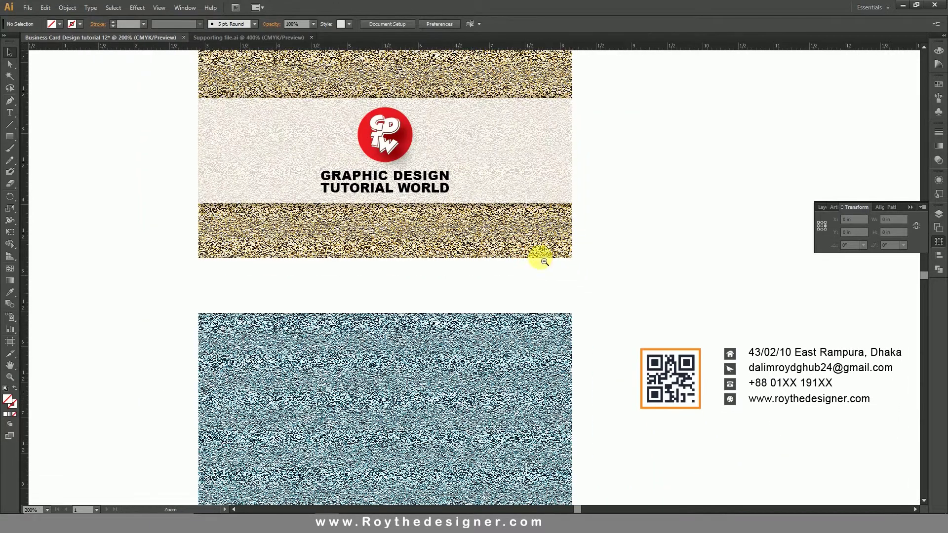
{"action": "left_click", "coordinate": [540, 257], "text": "alt"}
{"action": "left_click_drag", "start_coordinate": [493, 185], "coordinate": [449, 168]}
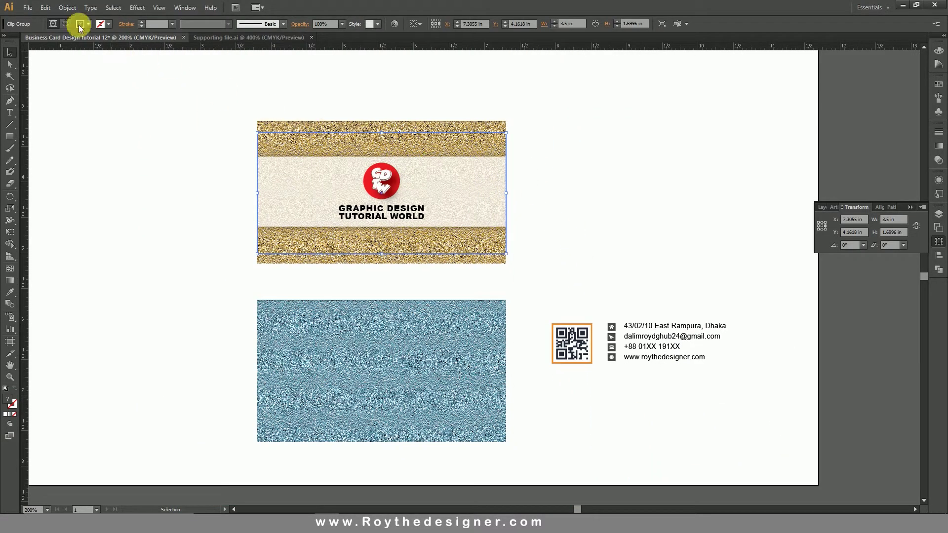
Copy the front card's band group and place the copy across the blue card.
{"action": "left_click", "coordinate": [65, 7]}
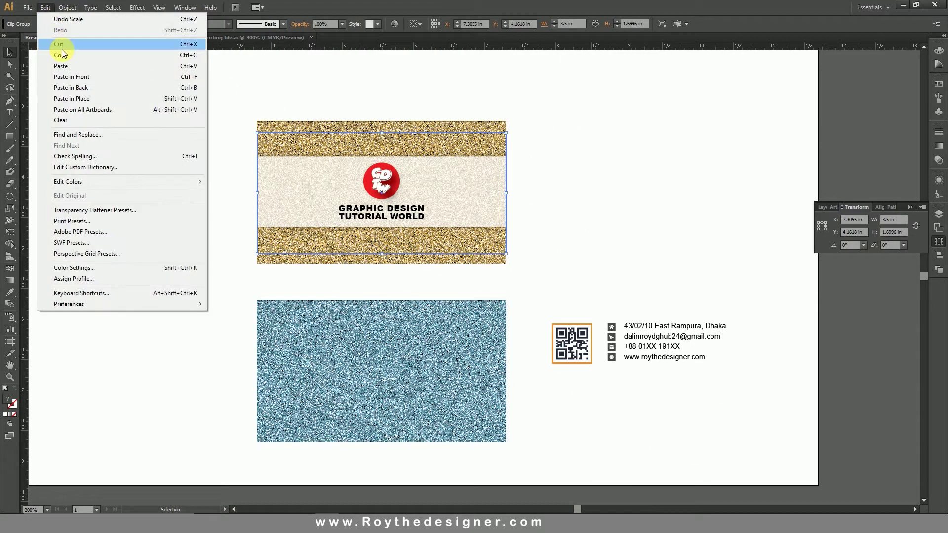
{"action": "left_click", "coordinate": [61, 55]}
{"action": "left_click", "coordinate": [45, 7]}
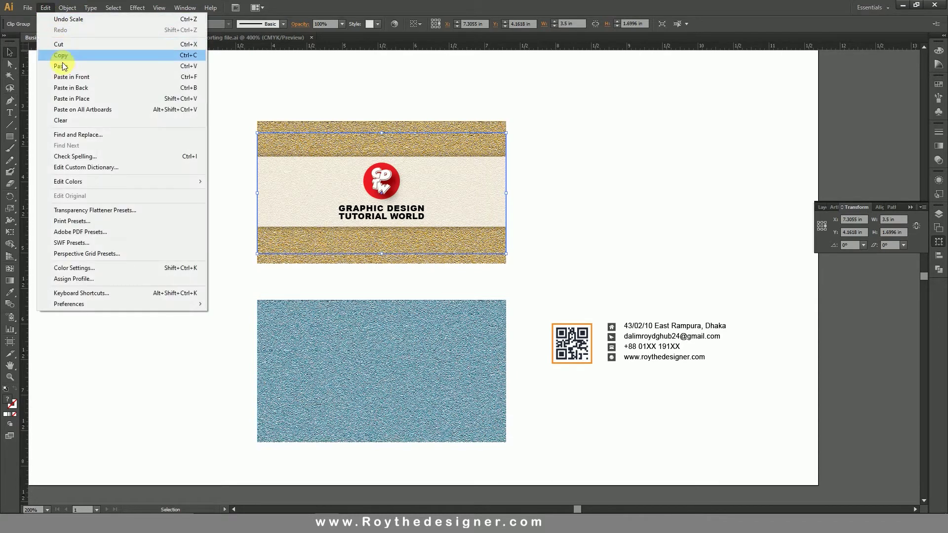
{"action": "left_click", "coordinate": [64, 66]}
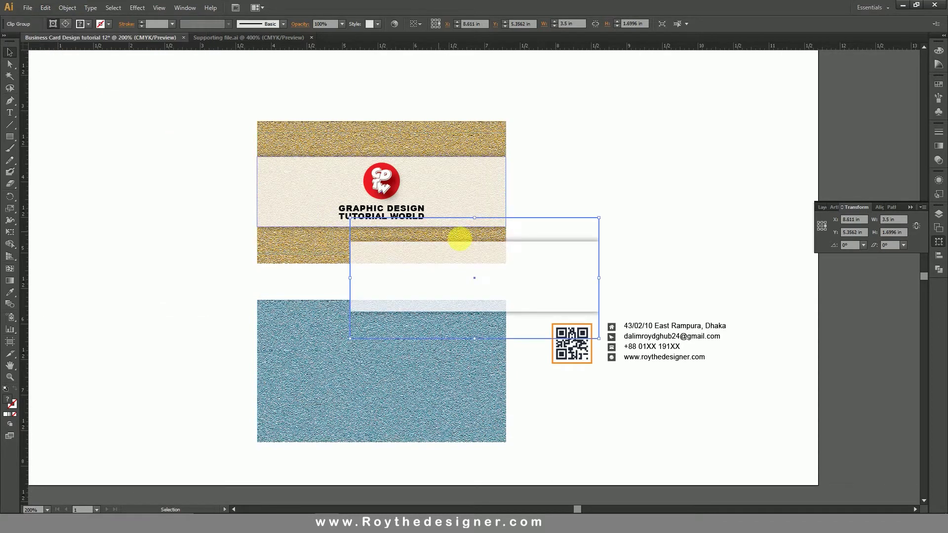
{"action": "left_click_drag", "start_coordinate": [540, 282], "coordinate": [473, 318]}
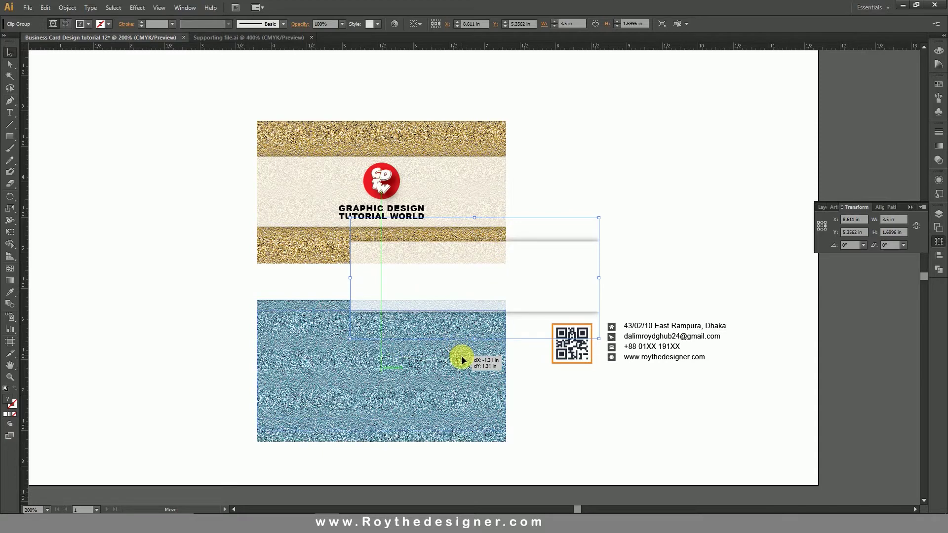
{"action": "mouse_move", "coordinate": [461, 348]}
{"action": "left_mouse_down"}
{"action": "mouse_move", "coordinate": [484, 360]}
{"action": "mouse_move", "coordinate": [526, 280]}
{"action": "left_mouse_up"}
{"action": "left_click", "coordinate": [535, 190]}
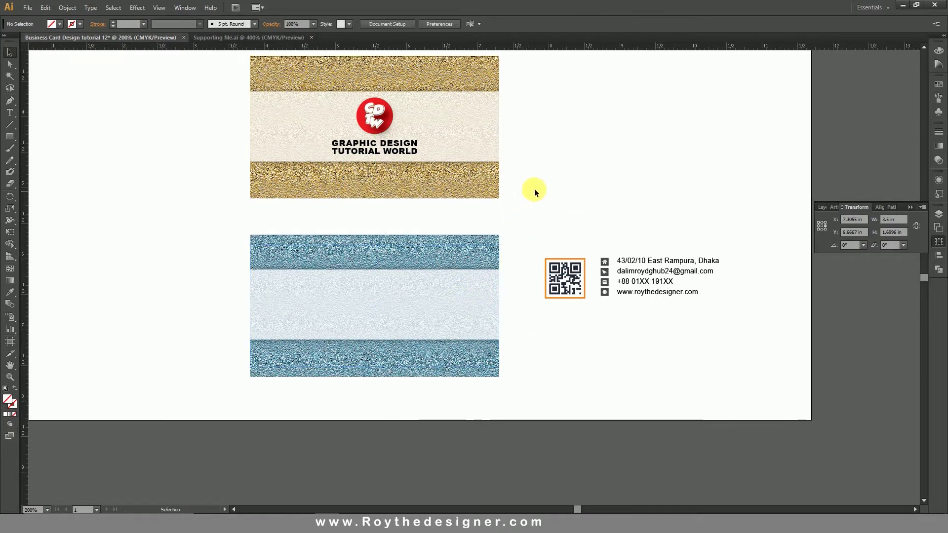
Show the guides again and select the blue card group.
{"action": "right_click", "coordinate": [542, 186]}
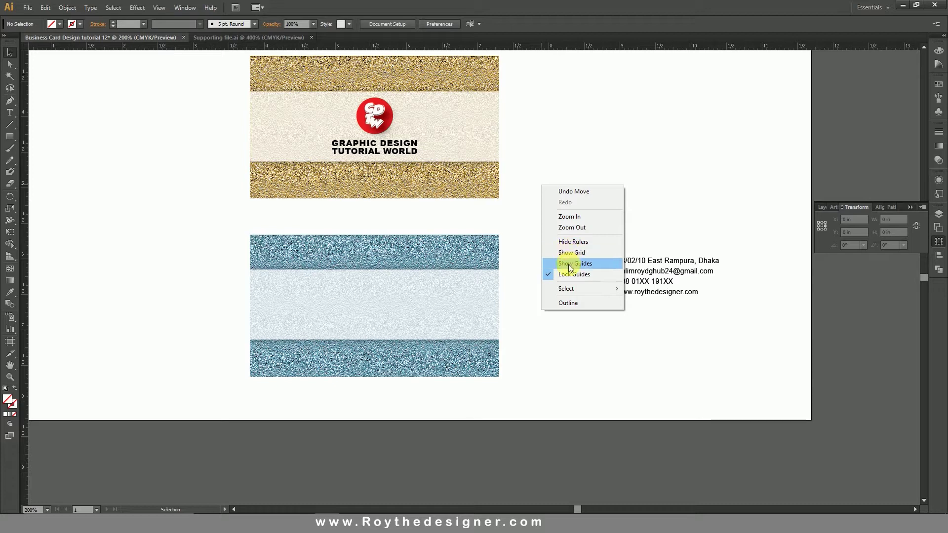
{"action": "left_click", "coordinate": [570, 263]}
{"action": "left_click", "coordinate": [461, 308]}
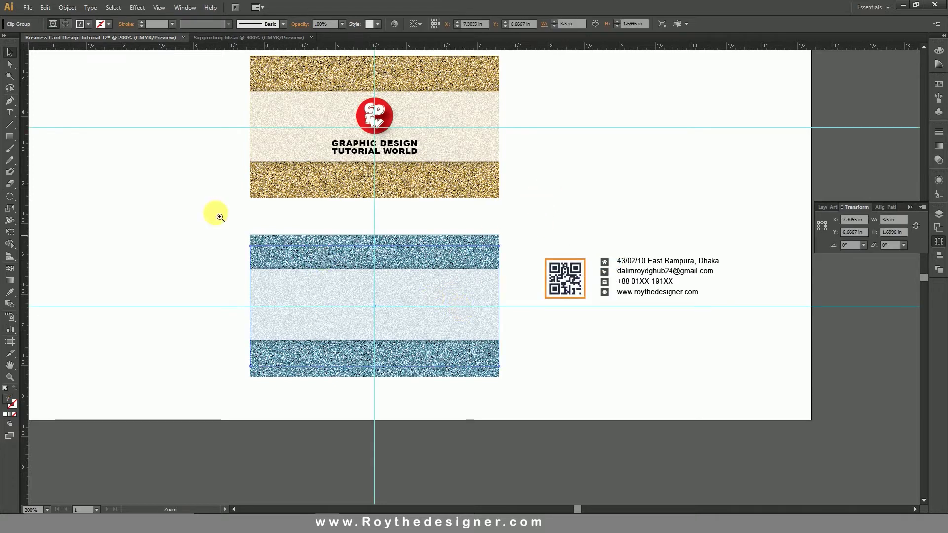
Move the QR code, icons and contact text onto the blue card's pale band and bring them to front.
{"action": "left_click_drag", "start_coordinate": [157, 197], "coordinate": [610, 427]}
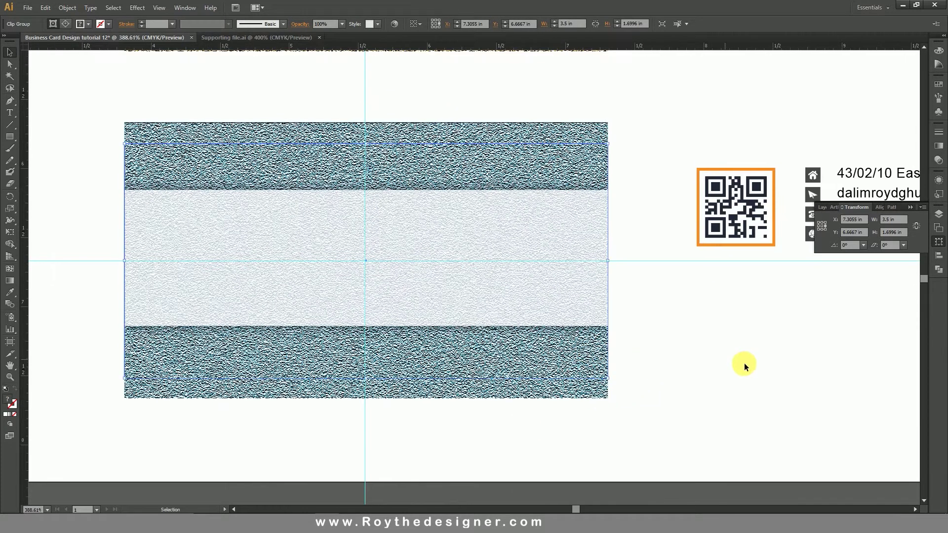
{"action": "left_click", "coordinate": [744, 362]}
{"action": "key", "text": "z"}
{"action": "left_click", "coordinate": [493, 302], "text": "alt"}
{"action": "scroll", "coordinate": [572, 336], "scroll_direction": "right", "scroll_amount": 1}
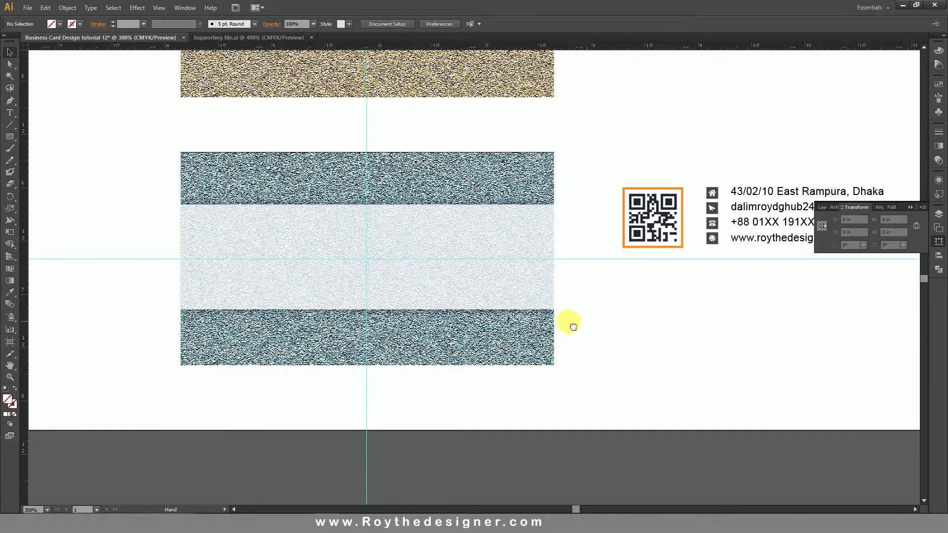
{"action": "scroll", "coordinate": [567, 297], "scroll_direction": "right", "scroll_amount": 2}
{"action": "left_click_drag", "start_coordinate": [719, 317], "coordinate": [722, 267]}
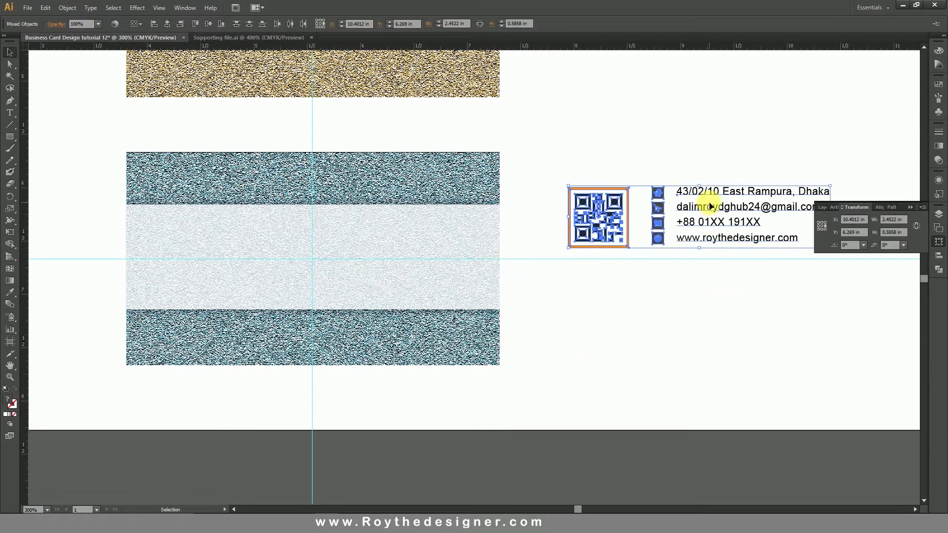
{"action": "left_click_drag", "start_coordinate": [709, 207], "coordinate": [348, 265]}
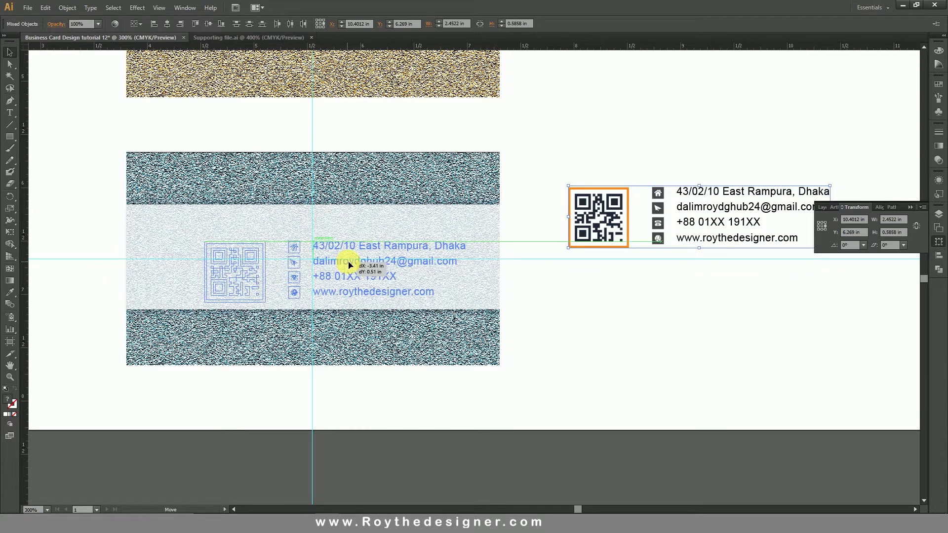
{"action": "left_click_drag", "start_coordinate": [348, 265], "coordinate": [348, 265]}
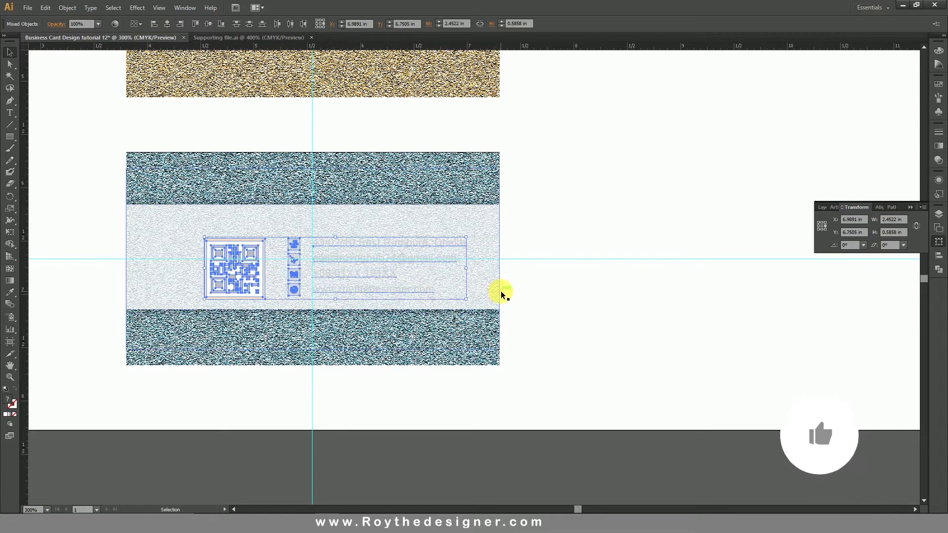
{"action": "right_click", "coordinate": [408, 254]}
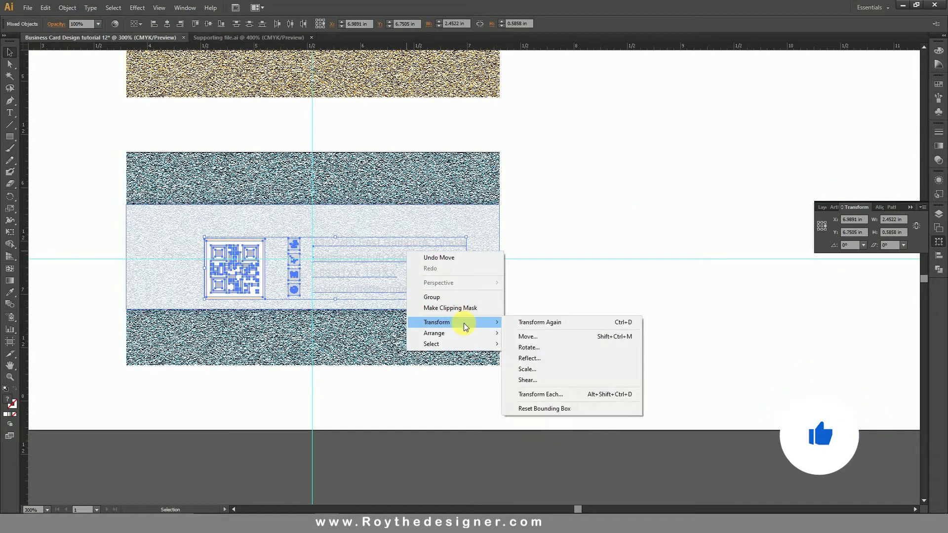
{"action": "mouse_move", "coordinate": [453, 333]}
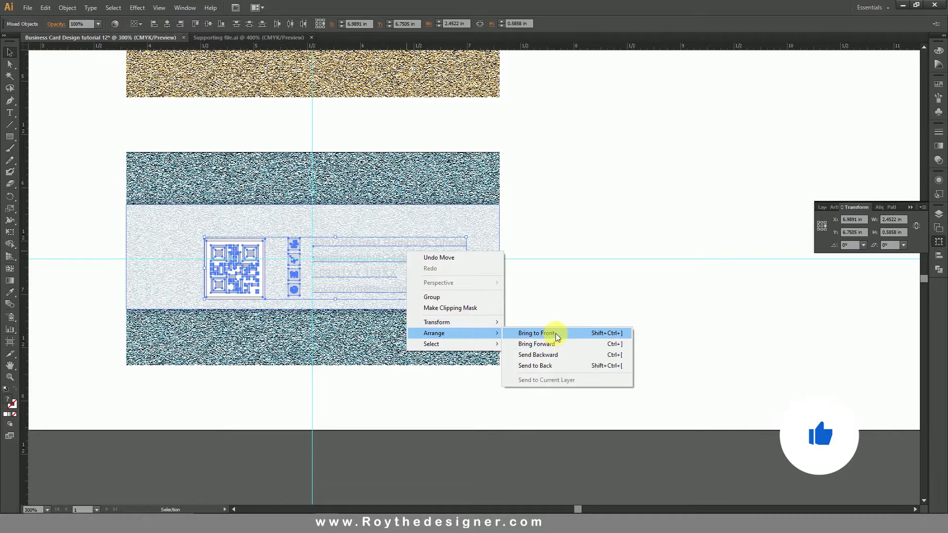
{"action": "left_click", "coordinate": [555, 333]}
{"action": "left_click", "coordinate": [579, 289]}
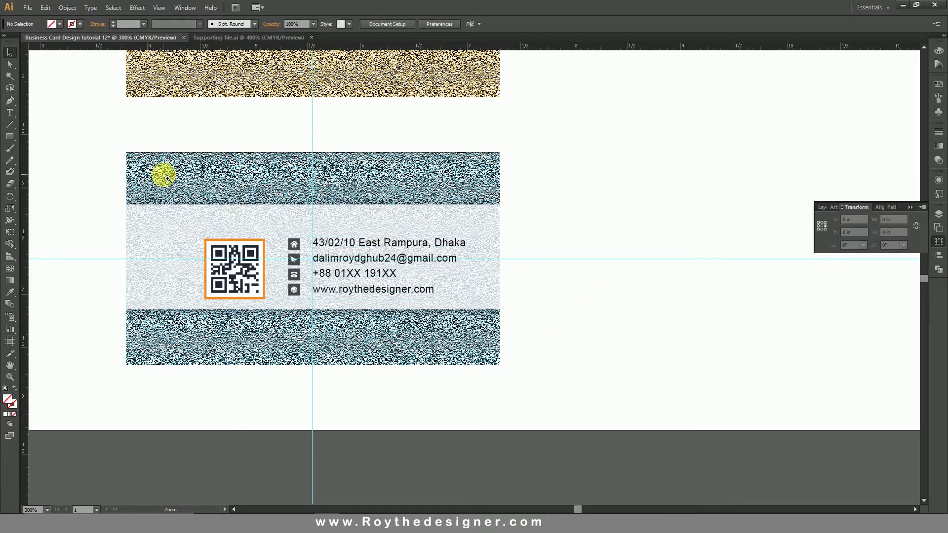
Raise the blue card's pale band top edge so it stands 1.8055 in tall.
{"action": "left_click_drag", "start_coordinate": [158, 174], "coordinate": [614, 381]}
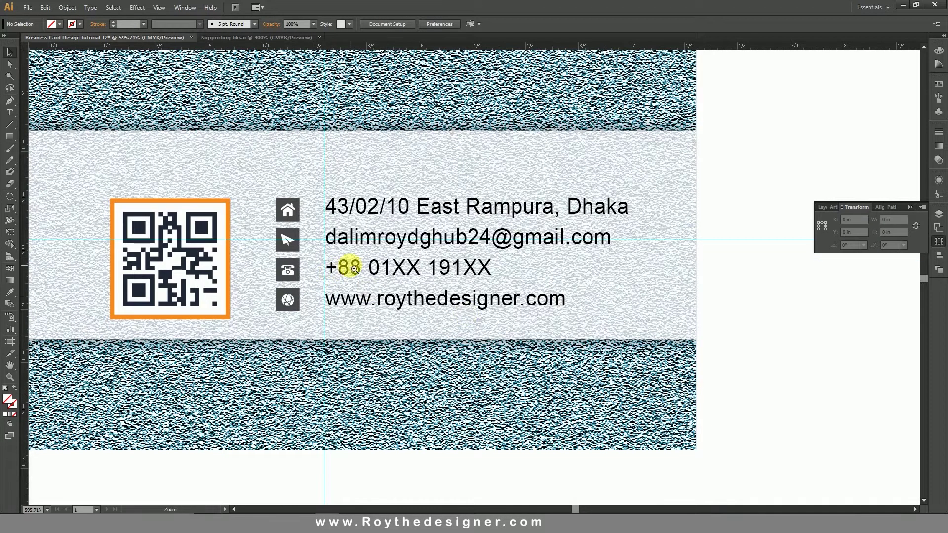
{"action": "left_click", "coordinate": [354, 269], "text": "alt"}
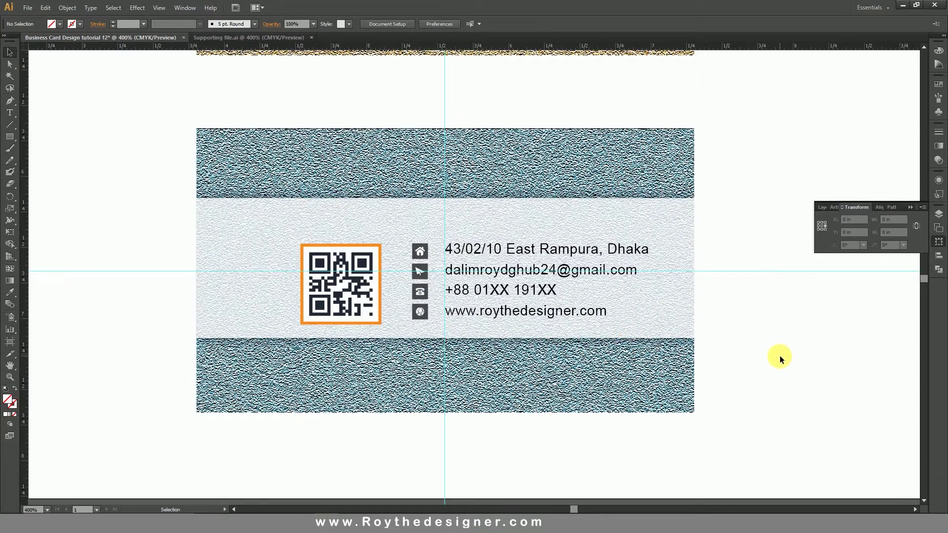
{"action": "left_click", "coordinate": [516, 219]}
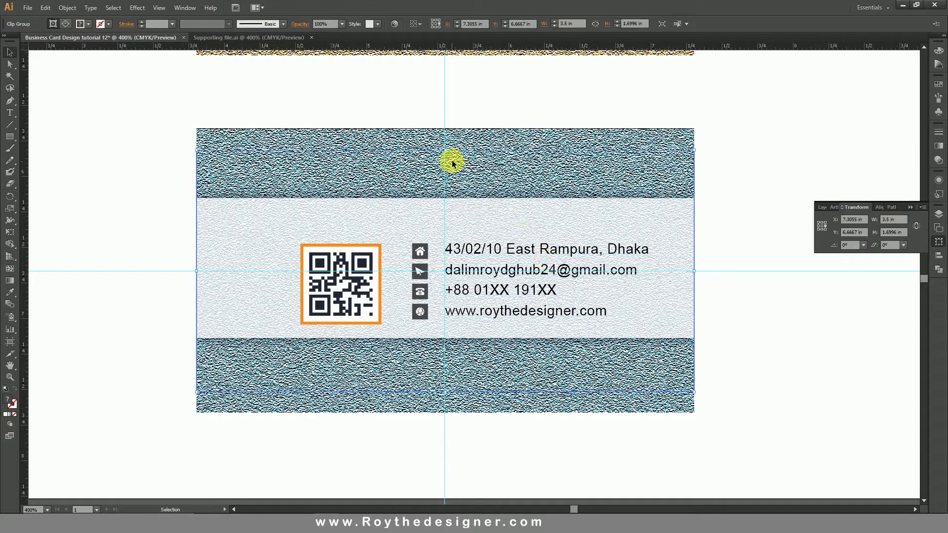
{"action": "left_click_drag", "start_coordinate": [448, 156], "coordinate": [450, 146]}
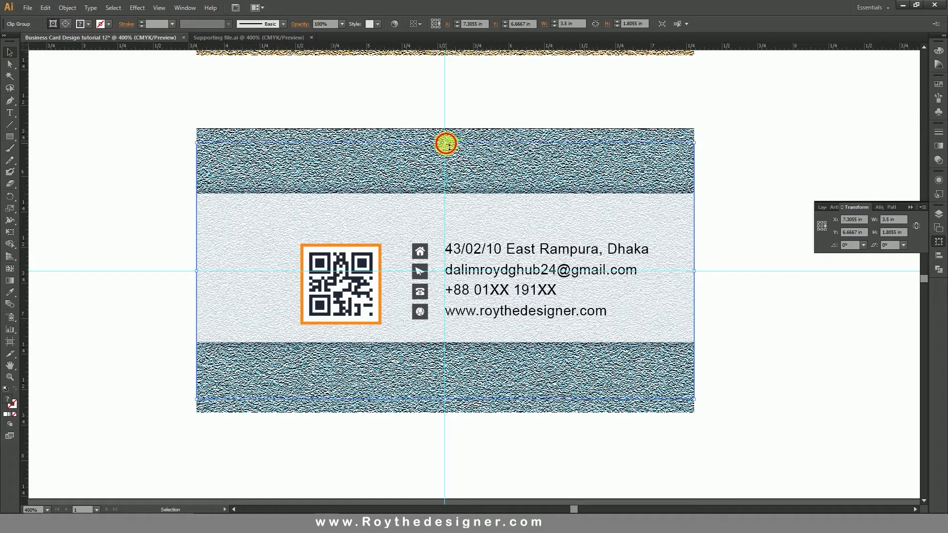
Hide the guides and sample the address text's black fill as the current colour.
{"action": "left_click", "coordinate": [744, 332]}
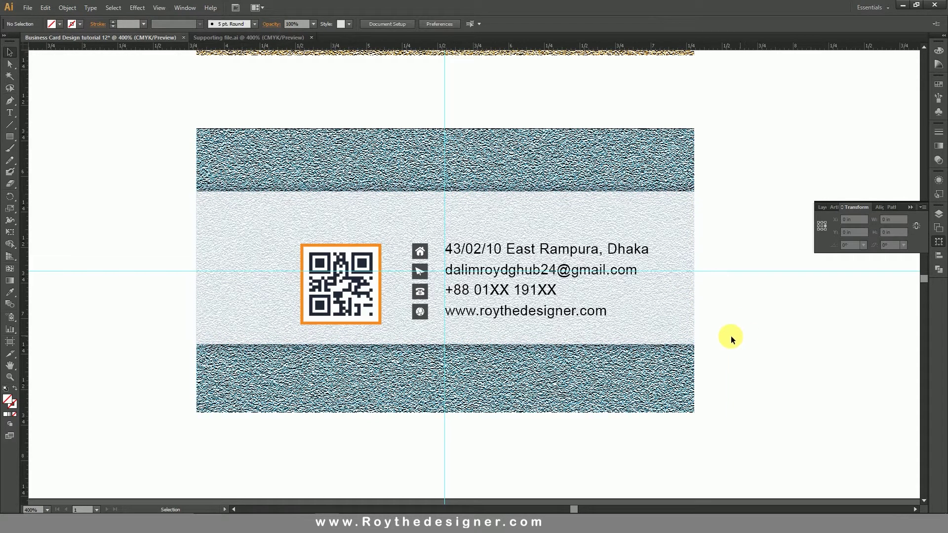
{"action": "right_click", "coordinate": [734, 320]}
{"action": "left_click", "coordinate": [777, 396]}
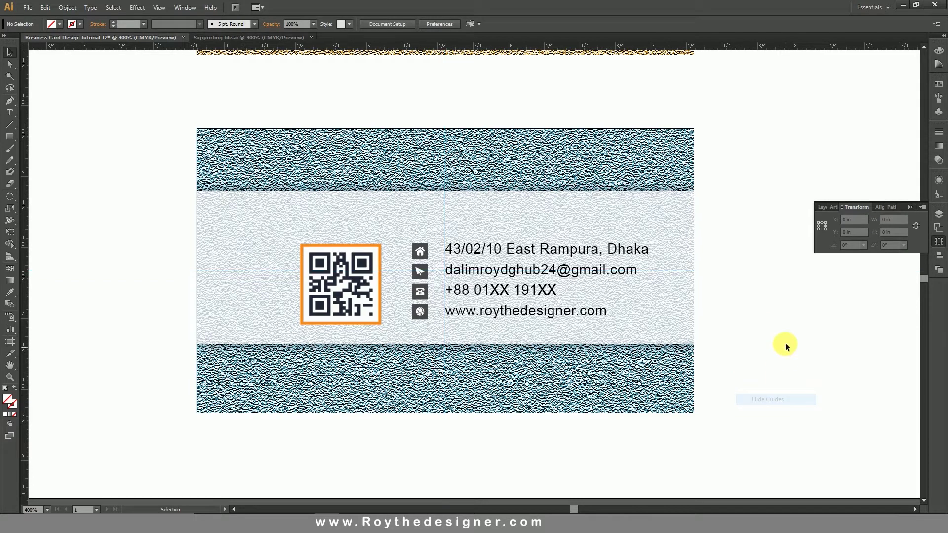
{"action": "left_click", "coordinate": [541, 254]}
{"action": "left_click", "coordinate": [109, 126]}
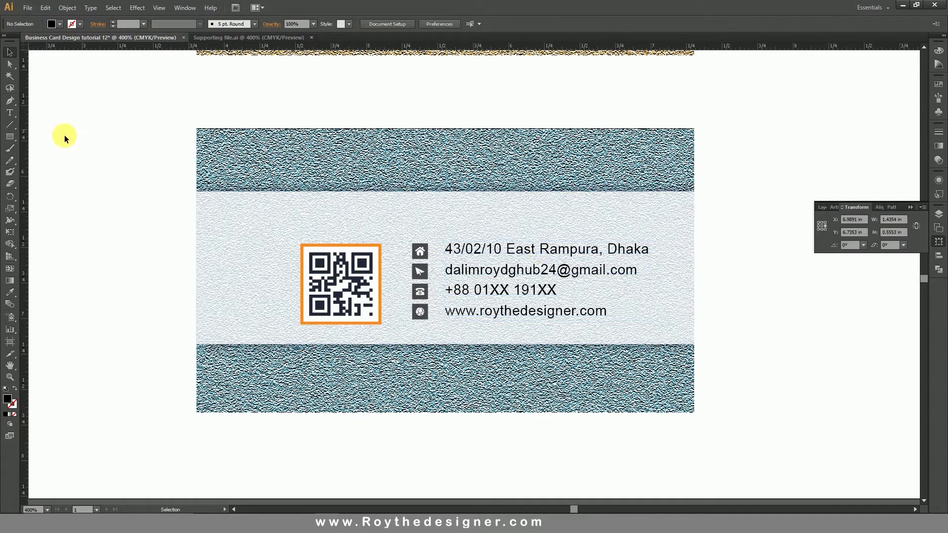
{"action": "left_click", "coordinate": [11, 114]}
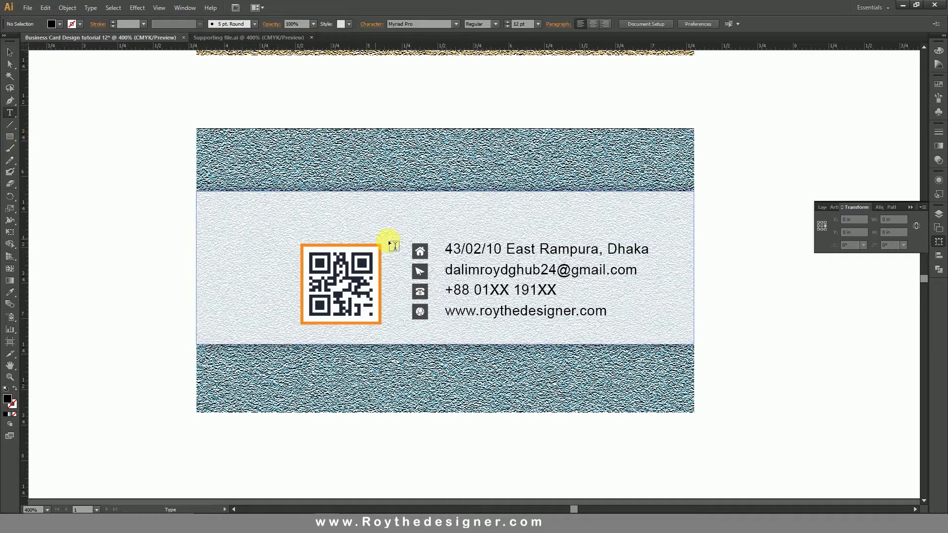
Type the cardholder's name and GRAPHIC DESIGNER as two lines above the address.
{"action": "left_click", "coordinate": [448, 218]}
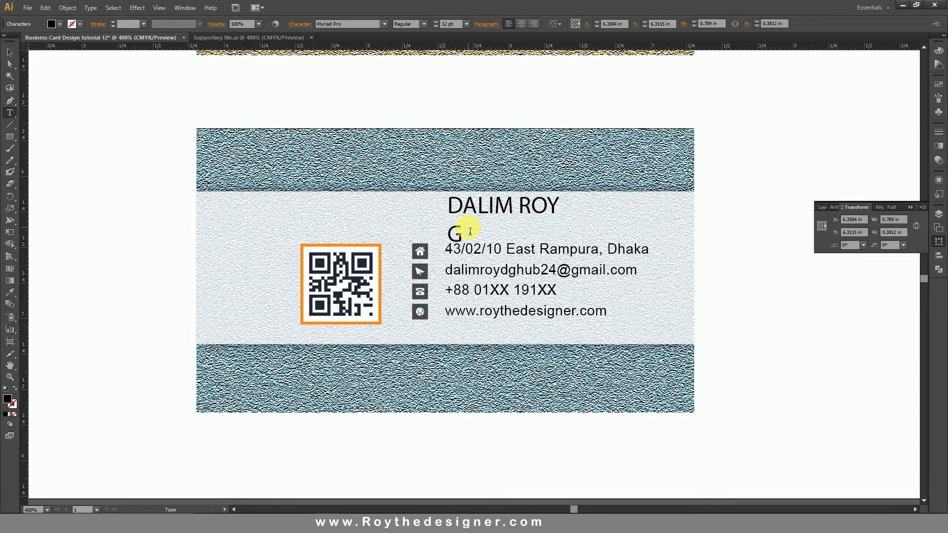
{"action": "type", "text": "RAPHIC DE"}
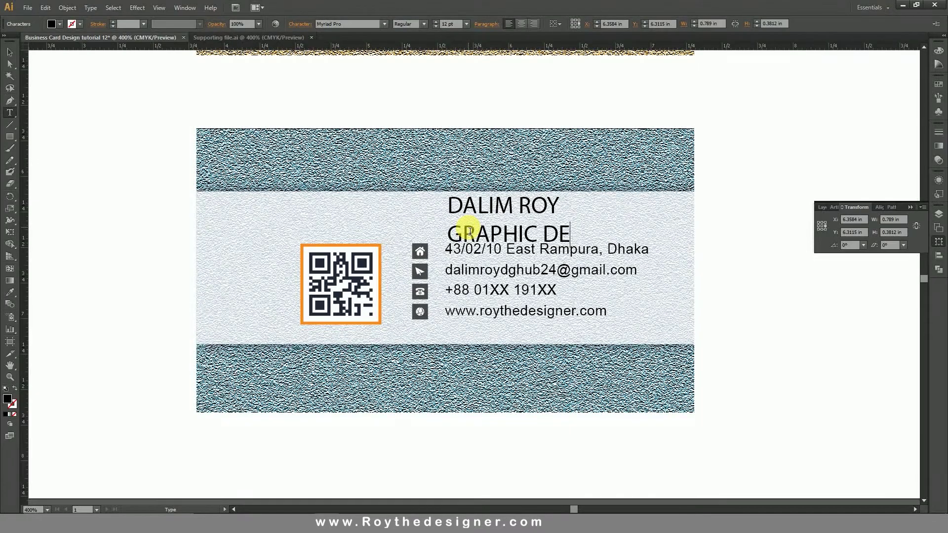
{"action": "type", "text": "SIGNER"}
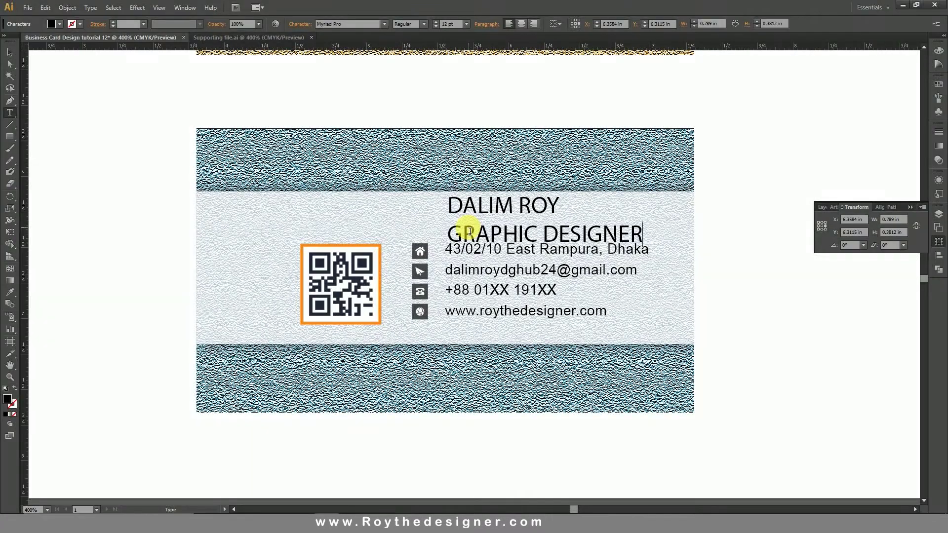
Set the name and title text to Arial.
{"action": "left_click", "coordinate": [9, 55]}
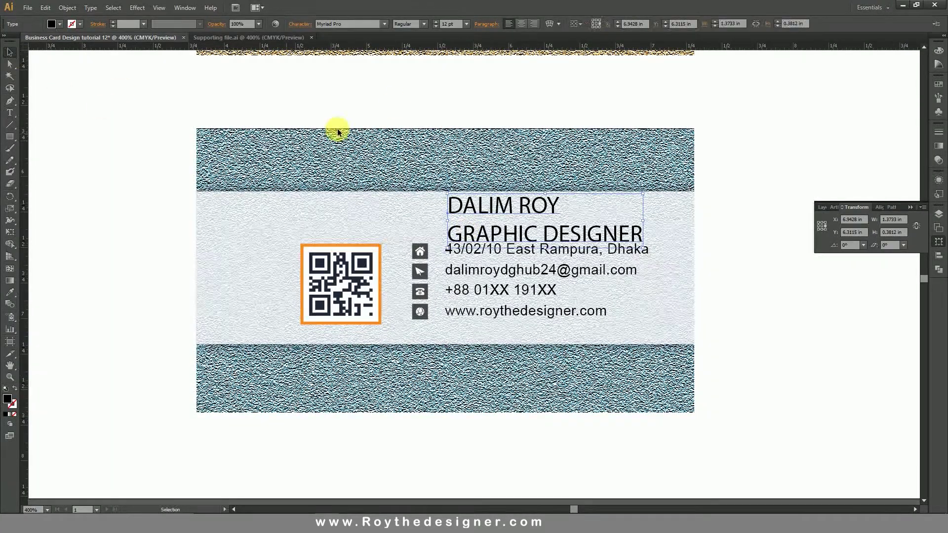
{"action": "left_click", "coordinate": [350, 25]}
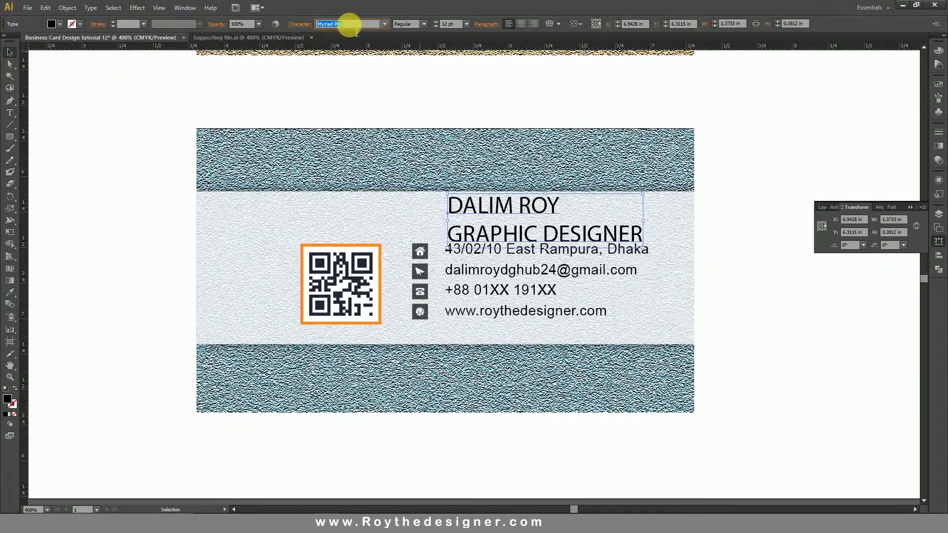
{"action": "type", "text": "Arial"}
{"action": "left_click", "coordinate": [349, 24]}
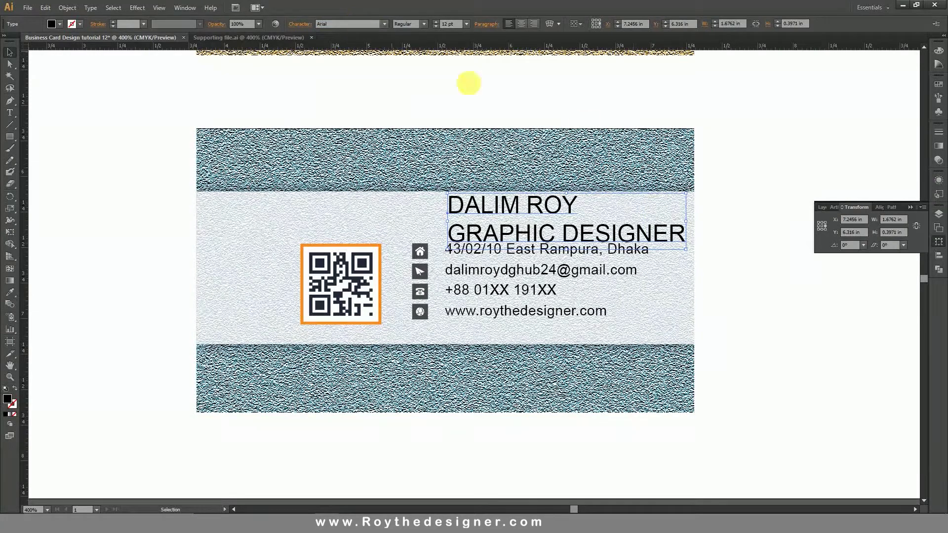
Shrink the GRAPHIC DESIGNER title to 9 pt in regular style.
{"action": "triple_click", "coordinate": [660, 234]}
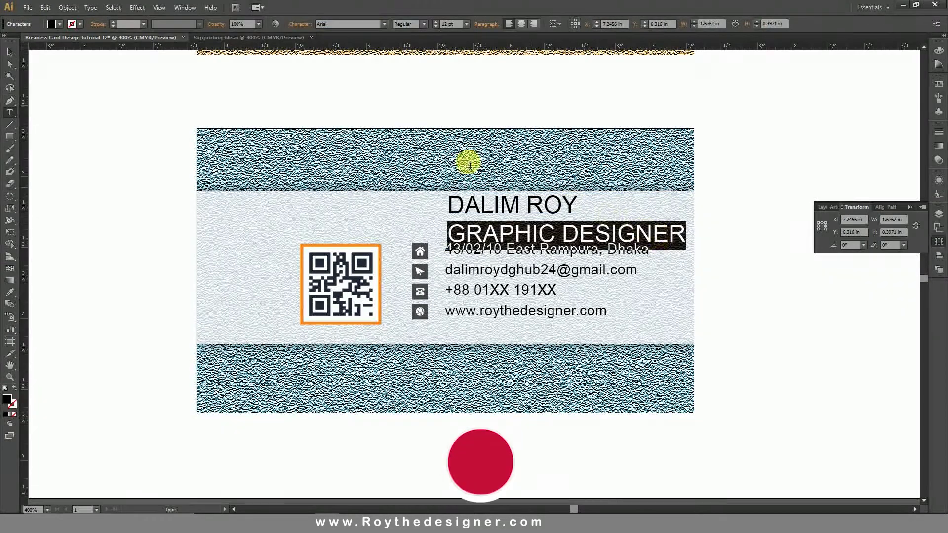
{"action": "left_click", "coordinate": [403, 23]}
{"action": "type", "text": "Bold"}
{"action": "key", "text": "Return"}
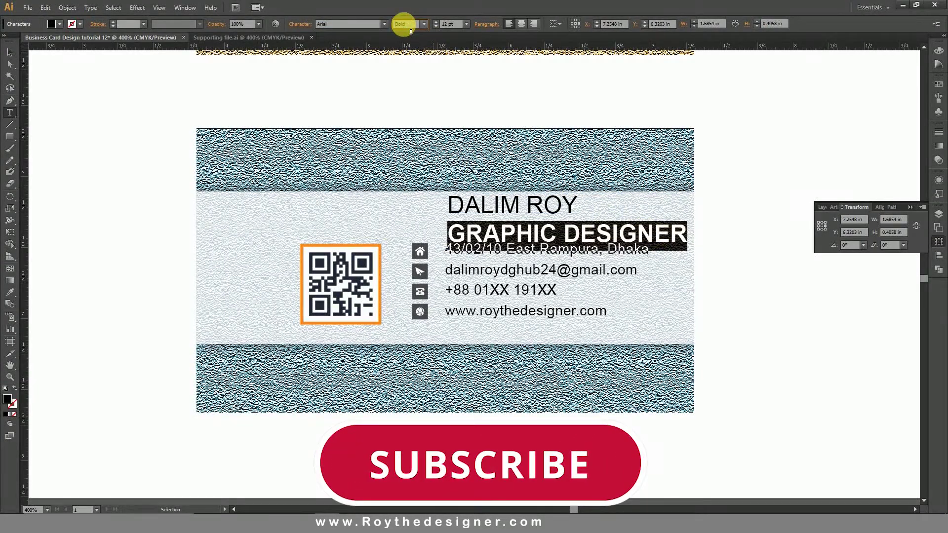
{"action": "key", "text": "Up"}
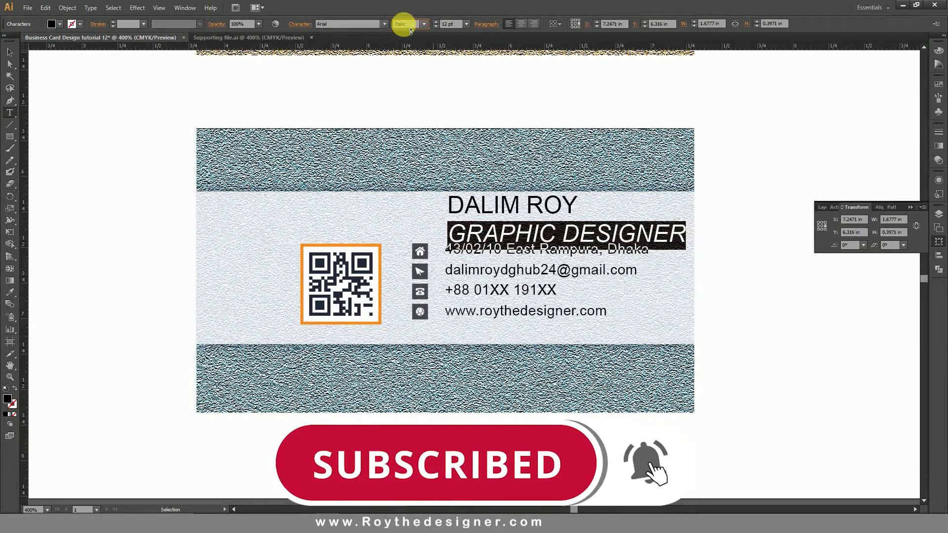
{"action": "key", "text": "Up"}
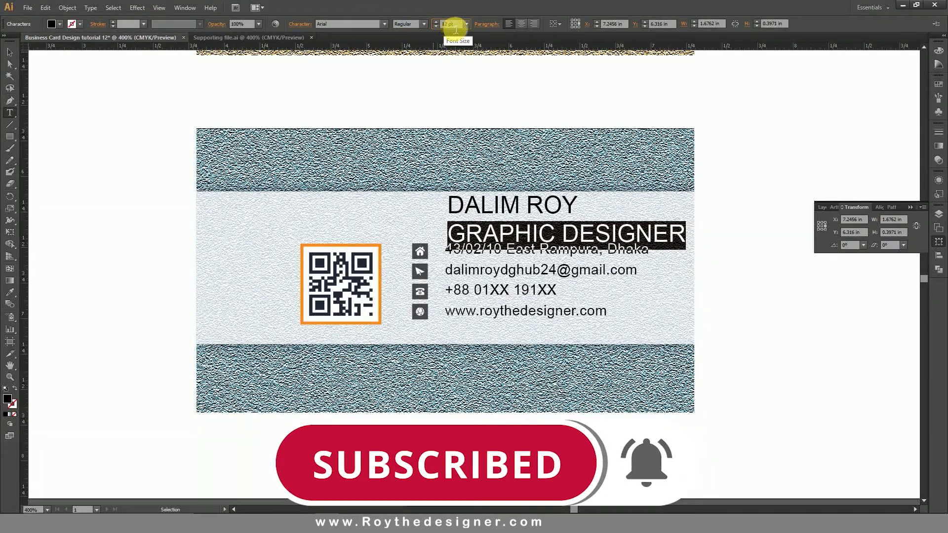
{"action": "left_click", "coordinate": [466, 23]}
{"action": "left_click", "coordinate": [482, 91]}
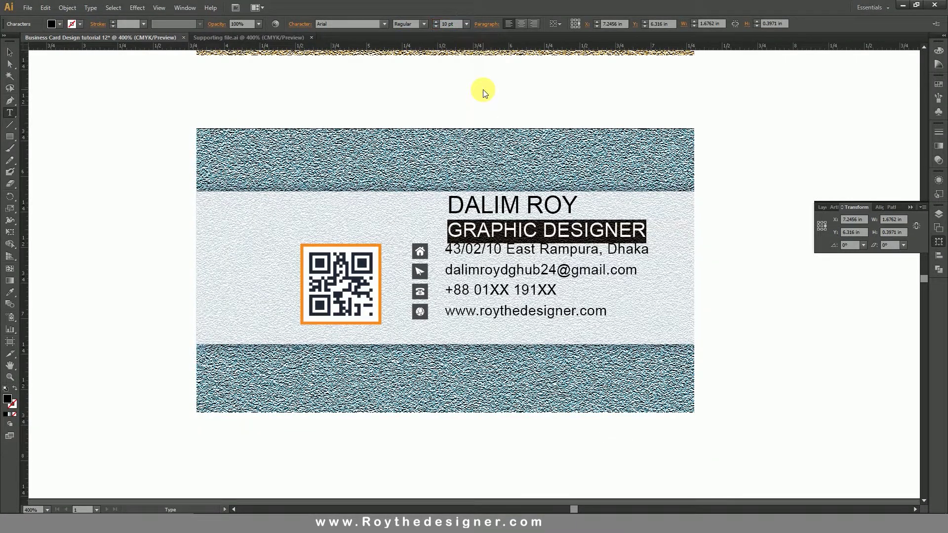
{"action": "left_click", "coordinate": [464, 24]}
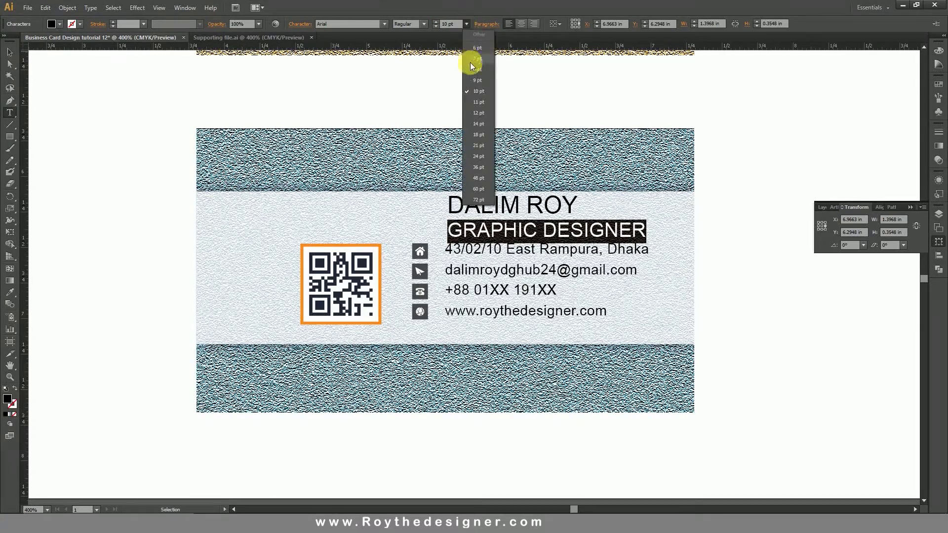
{"action": "left_click", "coordinate": [474, 81]}
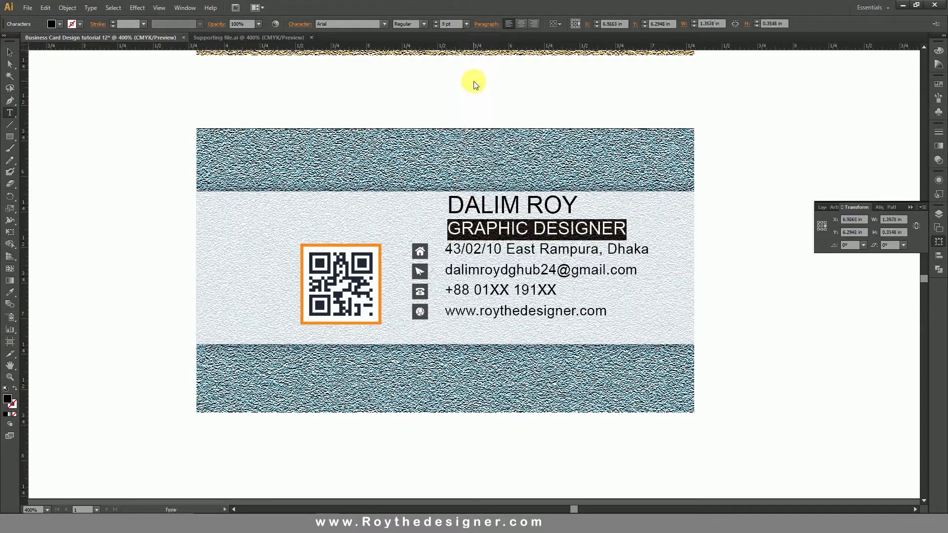
Make the name line bold at 16 pt.
{"action": "left_click", "coordinate": [480, 202]}
{"action": "left_click_drag", "start_coordinate": [454, 208], "coordinate": [597, 207]}
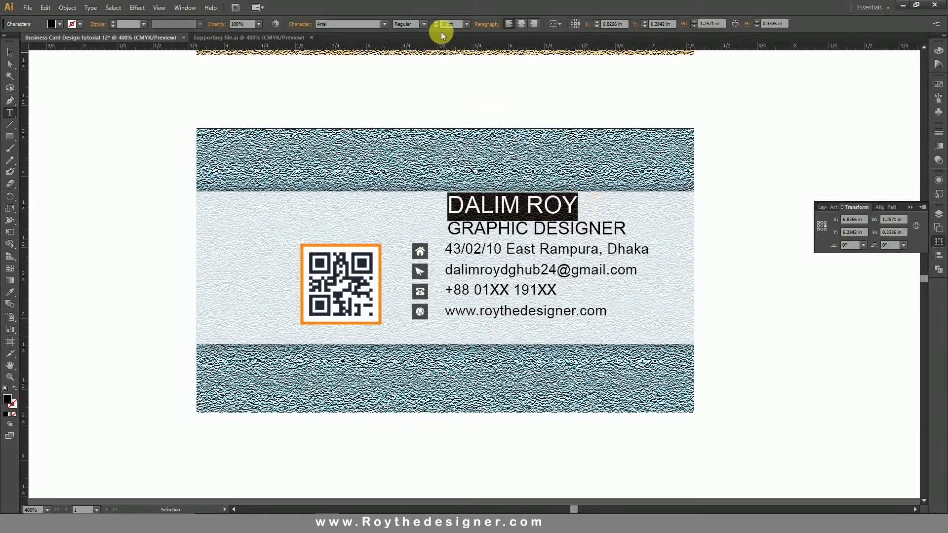
{"action": "left_click", "coordinate": [425, 67]}
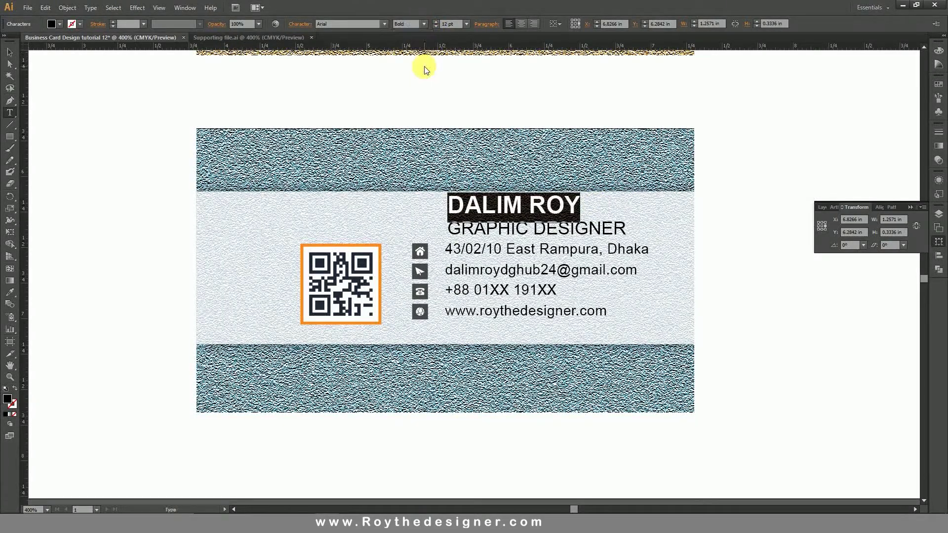
{"action": "left_click", "coordinate": [452, 24]}
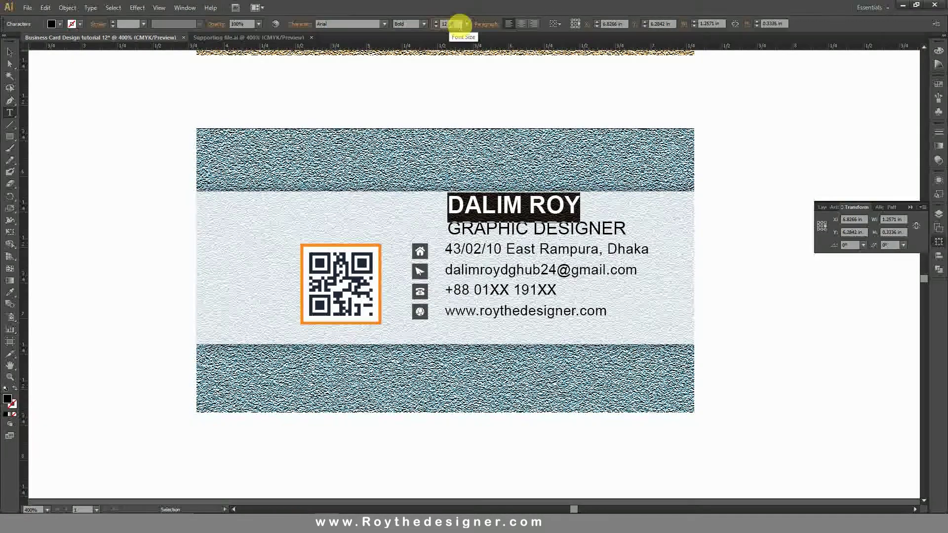
{"action": "type", "text": "16"}
{"action": "key", "text": "Return"}
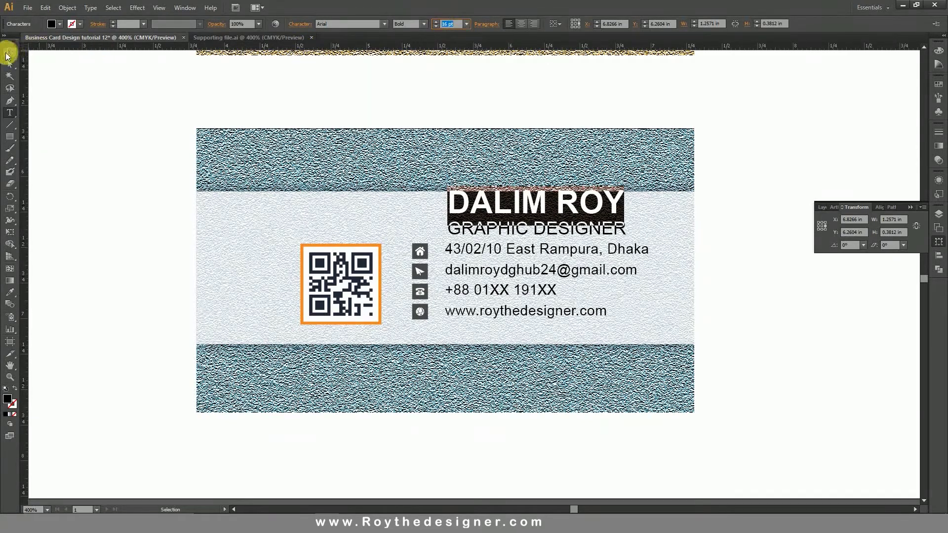
{"action": "left_click", "coordinate": [7, 53]}
{"action": "left_click", "coordinate": [289, 86]}
Lock the back card's textured background group with Object > Lock > Selection.
{"action": "left_click_drag", "start_coordinate": [556, 309], "coordinate": [761, 434]}
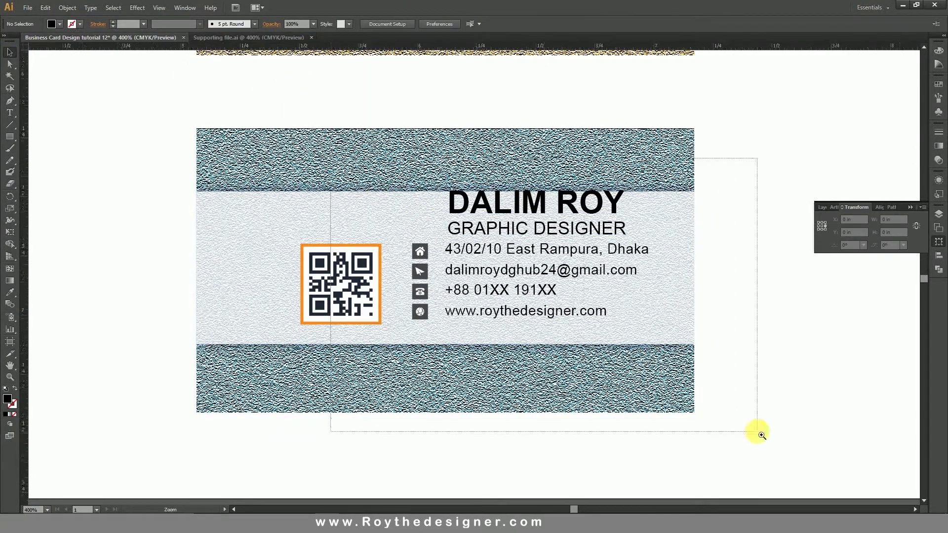
{"action": "left_click_drag", "start_coordinate": [751, 304], "coordinate": [656, 340]}
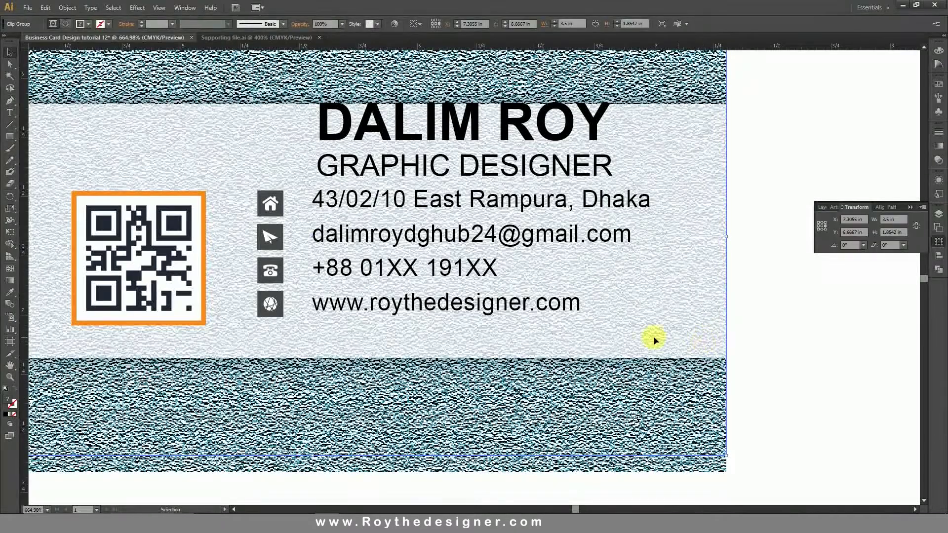
{"action": "key", "text": "ctrl+minus"}
{"action": "key", "text": "ctrl+minus"}
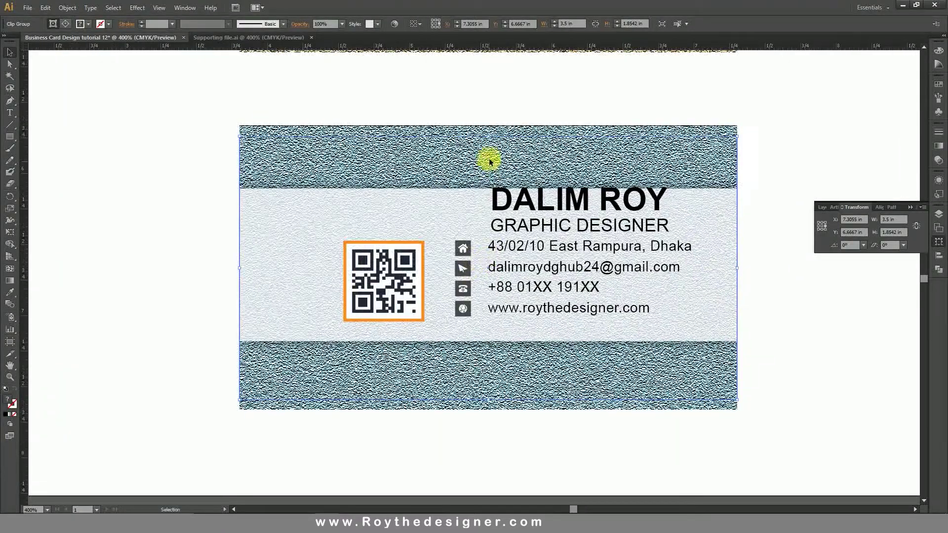
{"action": "left_click_drag", "start_coordinate": [488, 136], "coordinate": [491, 138]}
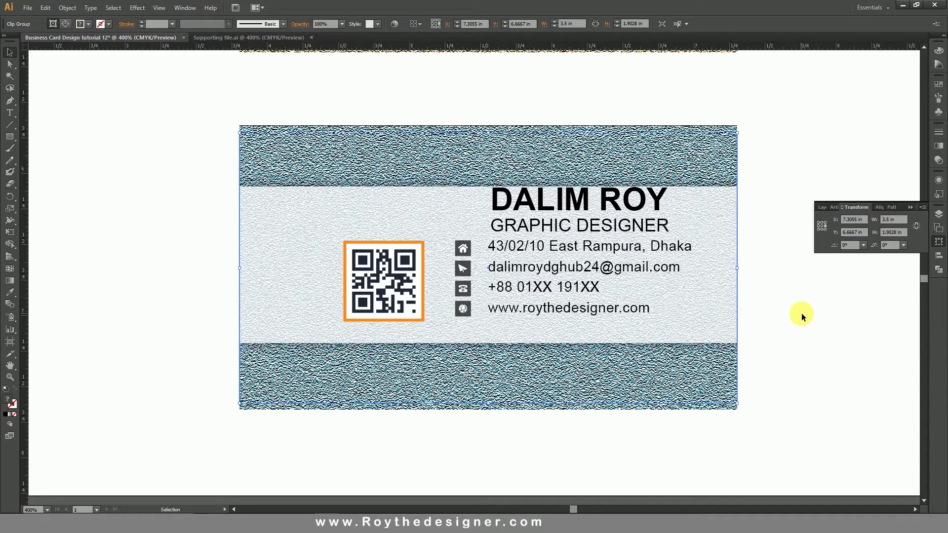
{"action": "left_click", "coordinate": [67, 7]}
{"action": "mouse_move", "coordinate": [78, 66]}
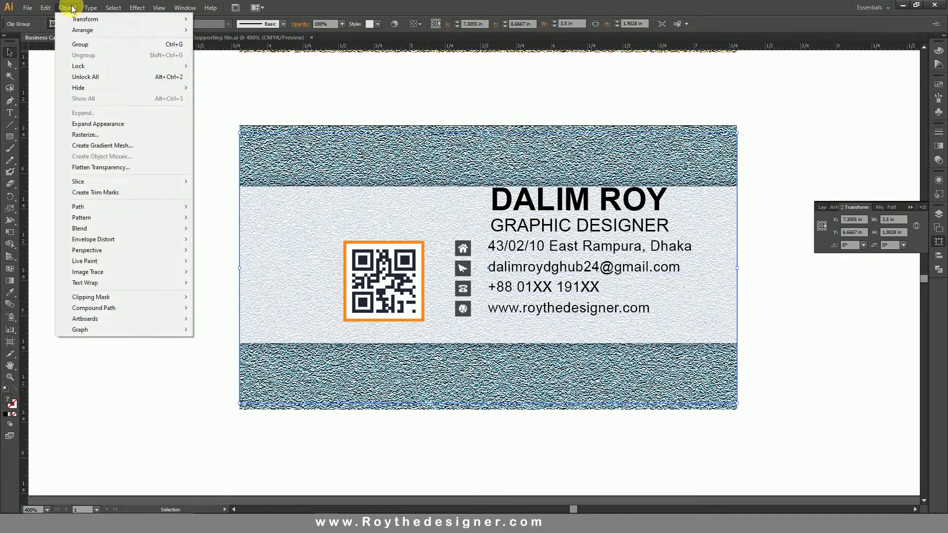
{"action": "left_click", "coordinate": [215, 67]}
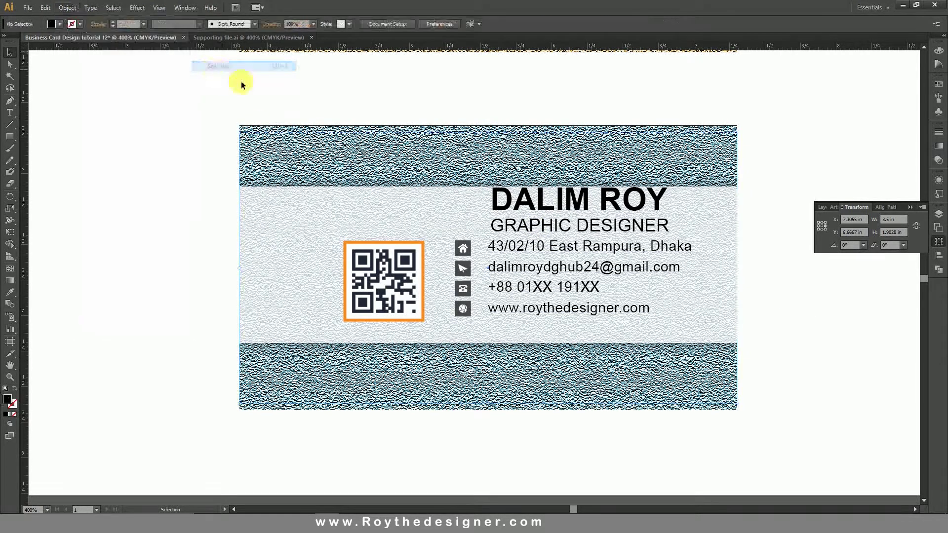
Nudge the QR code, icons and contact text block slightly lower.
{"action": "left_click_drag", "start_coordinate": [314, 182], "coordinate": [644, 335]}
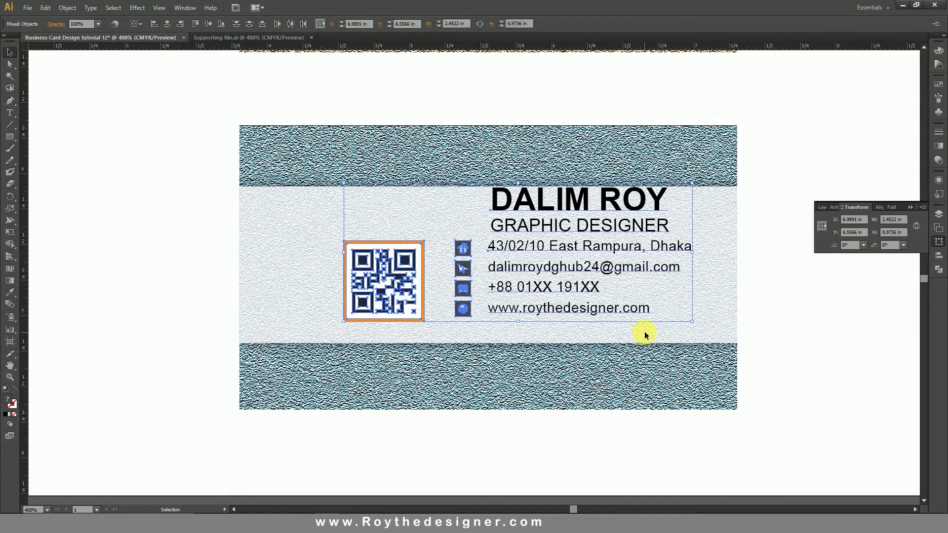
{"action": "key", "text": "Down"}
{"action": "key", "text": "Down"}
{"action": "key", "text": "Down"}
{"action": "key", "text": "Down"}
{"action": "key", "text": "Down"}
{"action": "key", "text": "Down"}
{"action": "key", "text": "Down"}
{"action": "key", "text": "Down"}
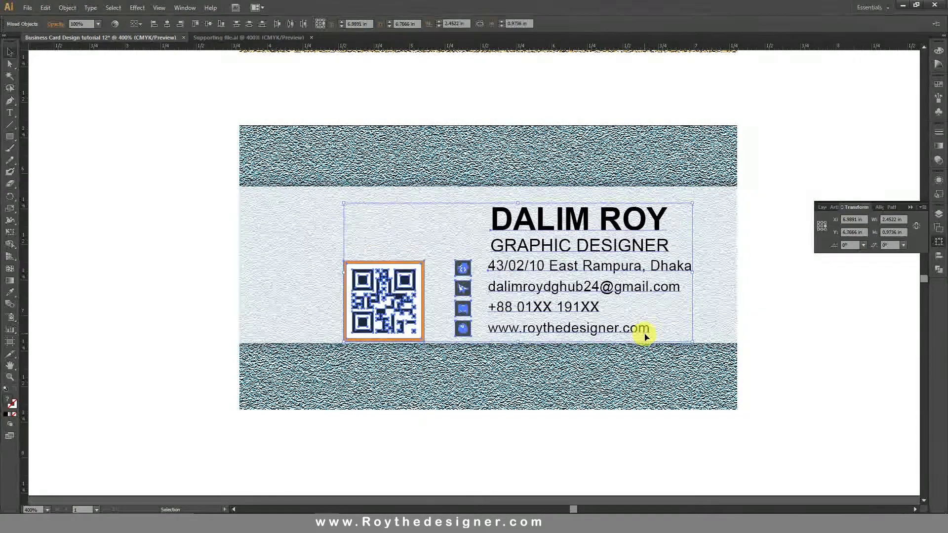
{"action": "key", "text": "Up"}
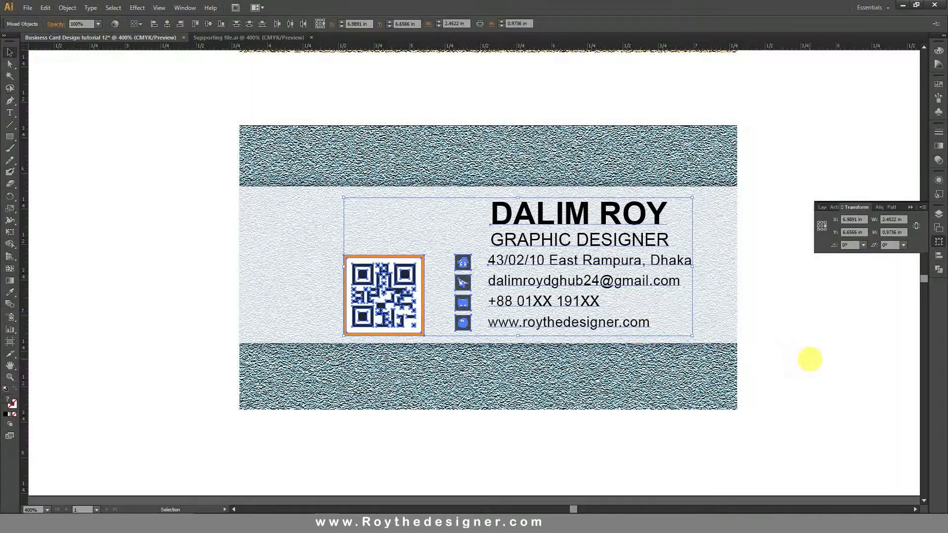
{"action": "left_click", "coordinate": [808, 360]}
{"action": "left_click_drag", "start_coordinate": [231, 192], "coordinate": [697, 408]}
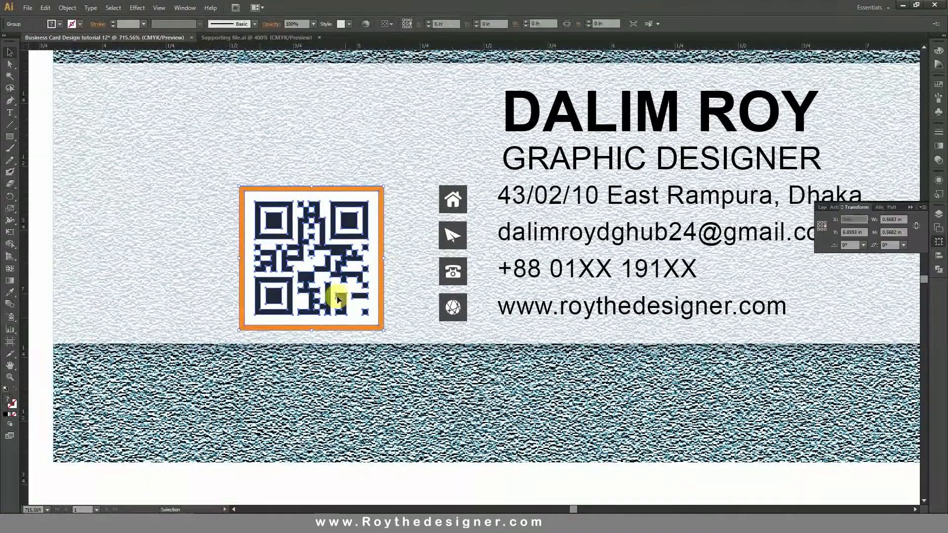
Shrink the QR code slightly from its corner.
{"action": "left_click", "coordinate": [243, 327]}
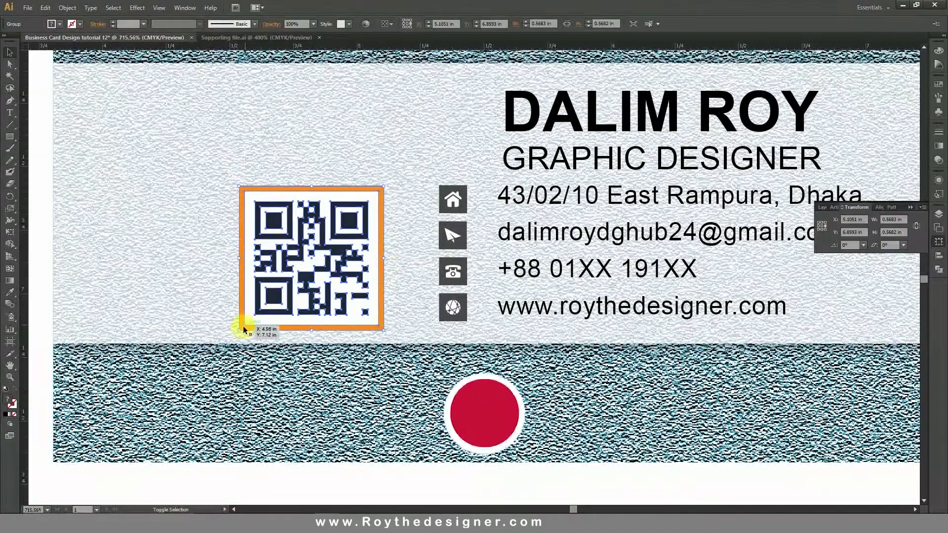
{"action": "left_click_drag", "start_coordinate": [240, 329], "coordinate": [249, 327]}
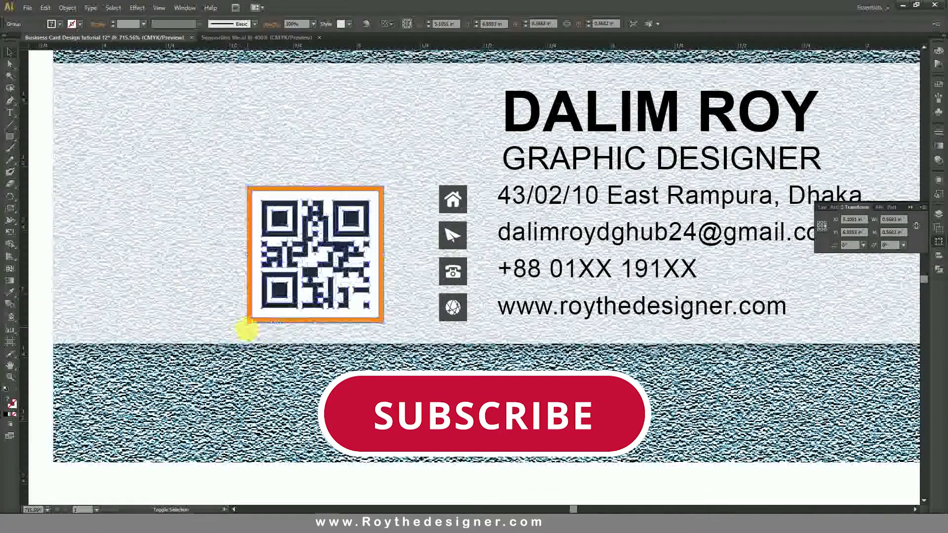
{"action": "left_click", "coordinate": [510, 345]}
{"action": "left_click_drag", "start_coordinate": [565, 349], "coordinate": [506, 364]}
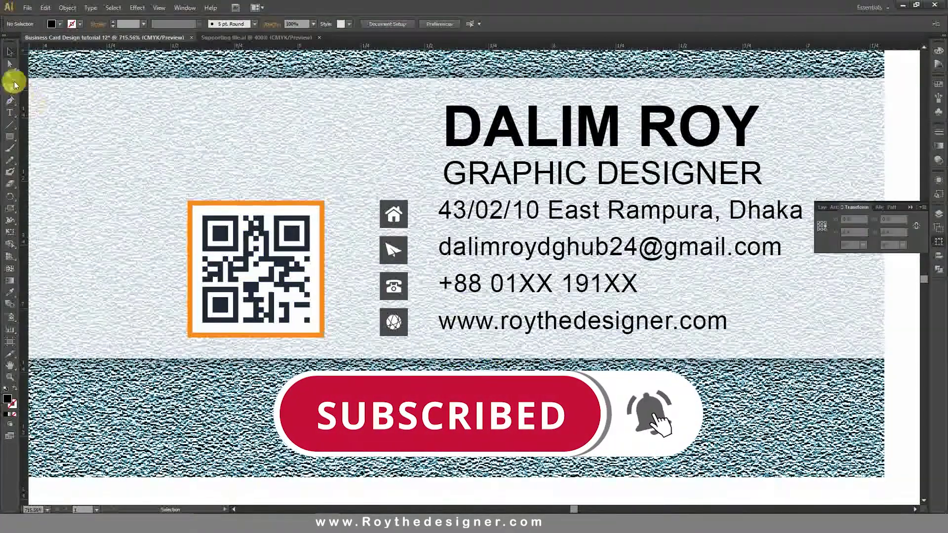
Colour the four contact icon backgrounds CMYK 100/10/0/10.
{"action": "left_click", "coordinate": [10, 55]}
{"action": "left_click", "coordinate": [10, 64]}
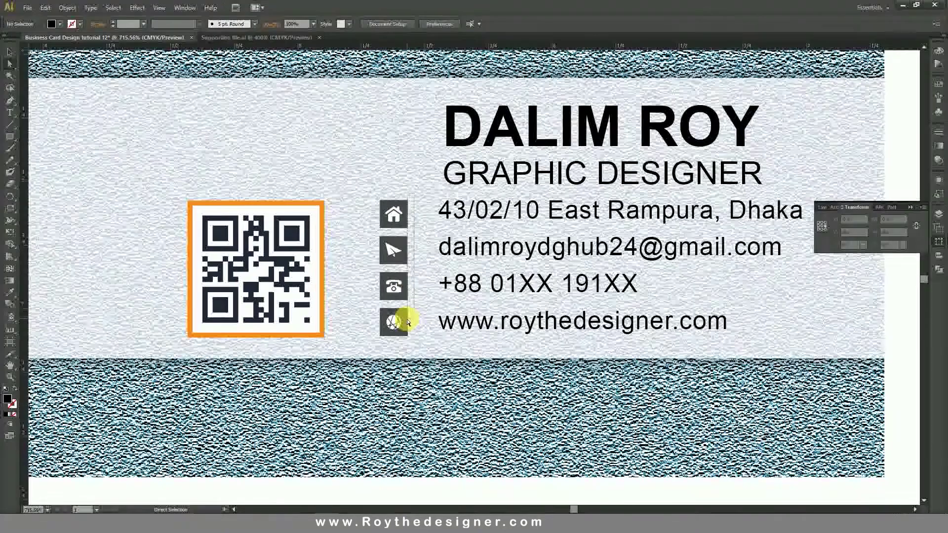
{"action": "left_click_drag", "start_coordinate": [408, 322], "coordinate": [409, 324]}
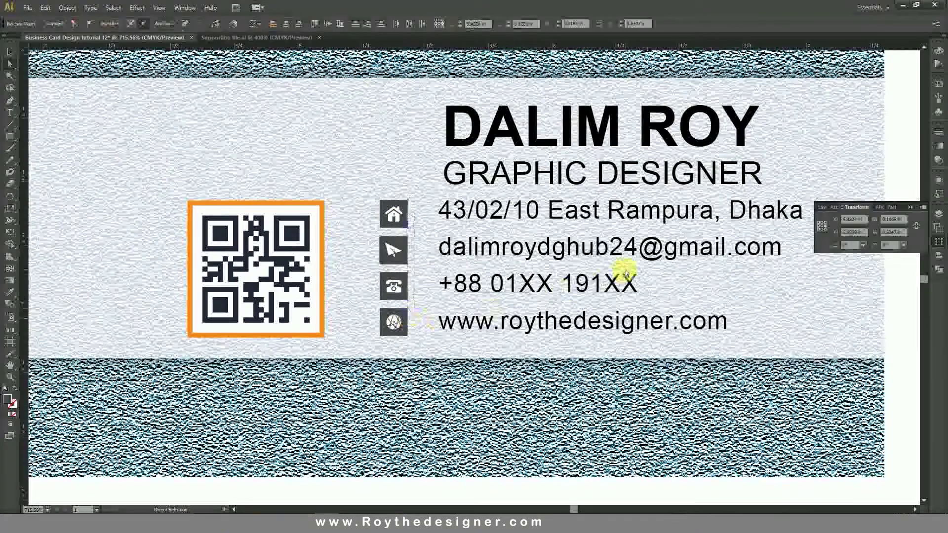
{"action": "left_click", "coordinate": [938, 51]}
{"action": "left_click", "coordinate": [833, 107]}
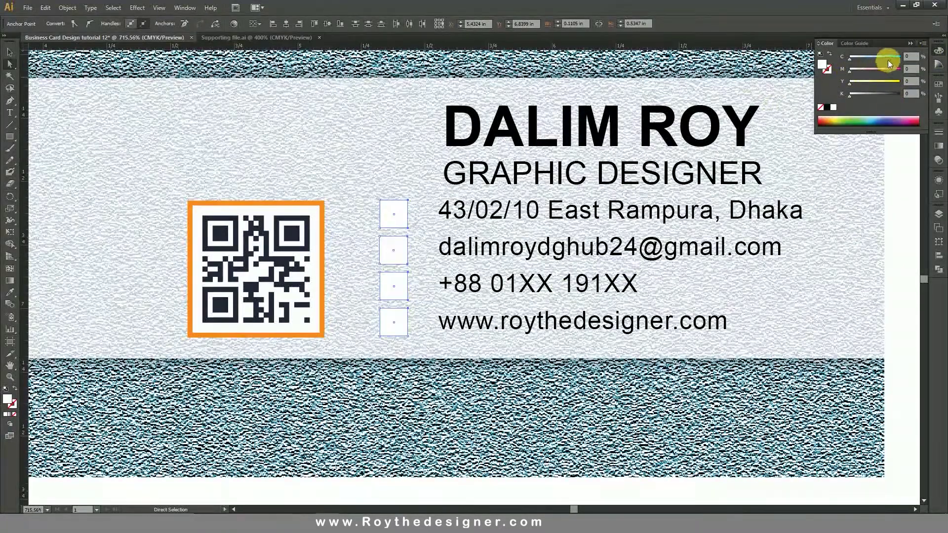
{"action": "left_click_drag", "start_coordinate": [888, 60], "coordinate": [900, 57]}
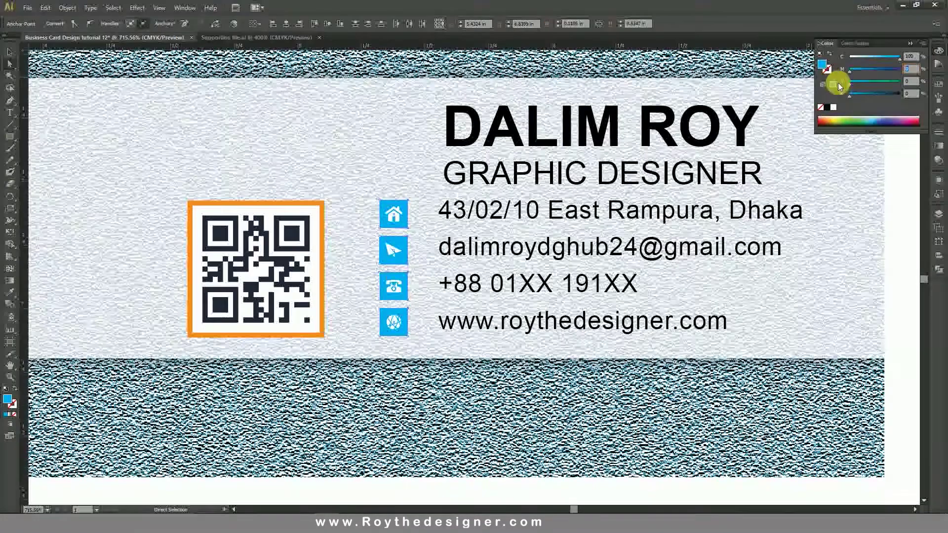
{"action": "key", "text": "BackSpace"}
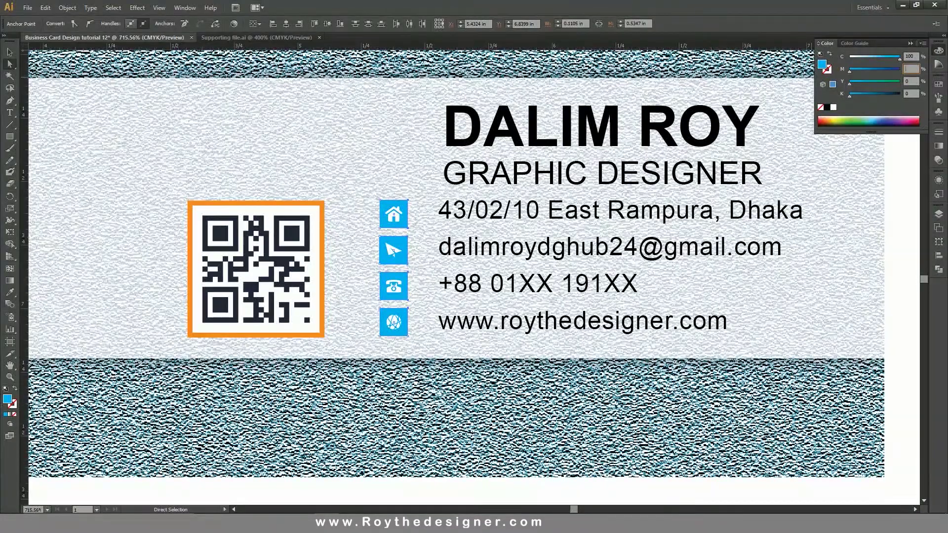
{"action": "type", "text": "10"}
{"action": "key", "text": "Tab"}
{"action": "key", "text": "Tab"}
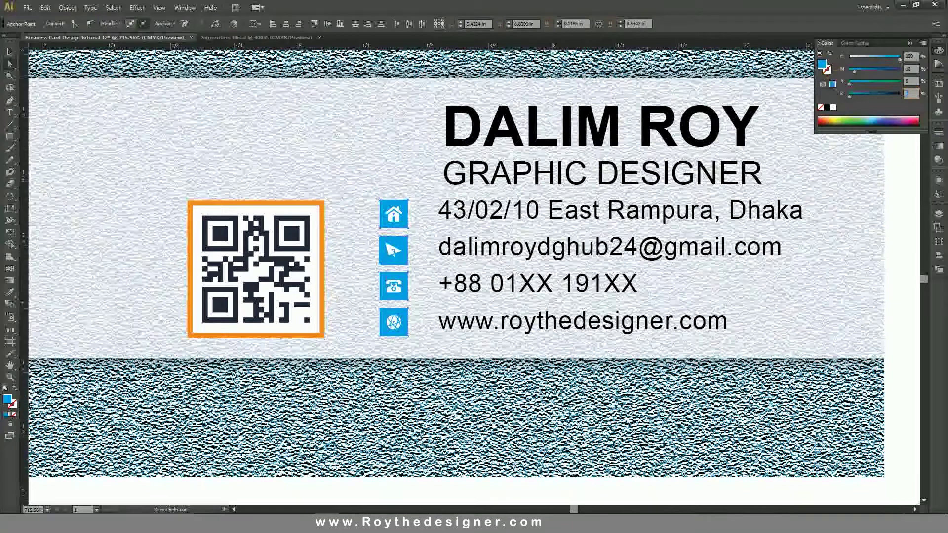
{"action": "type", "text": "10"}
{"action": "key", "text": "Tab"}
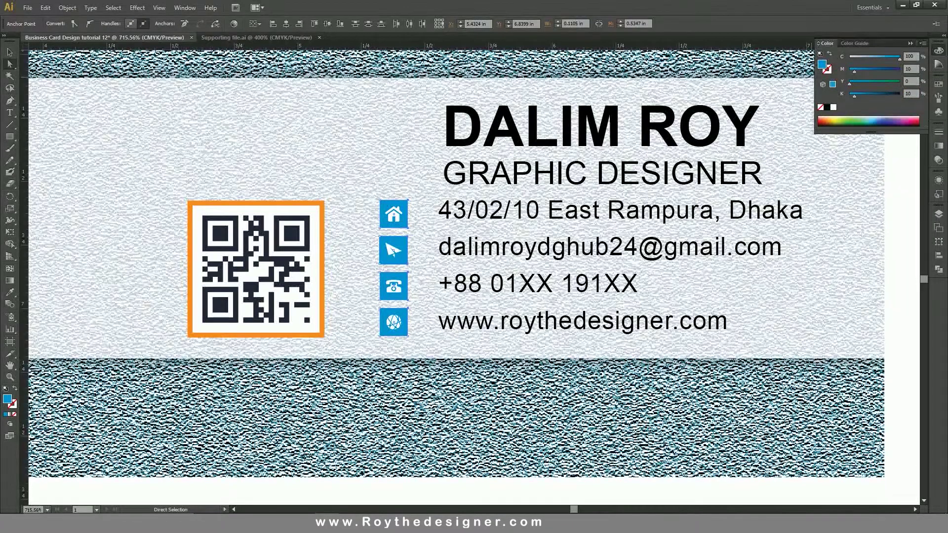
Give the orange QR code frame the icons' blue with the Eyedropper.
{"action": "left_click", "coordinate": [326, 220]}
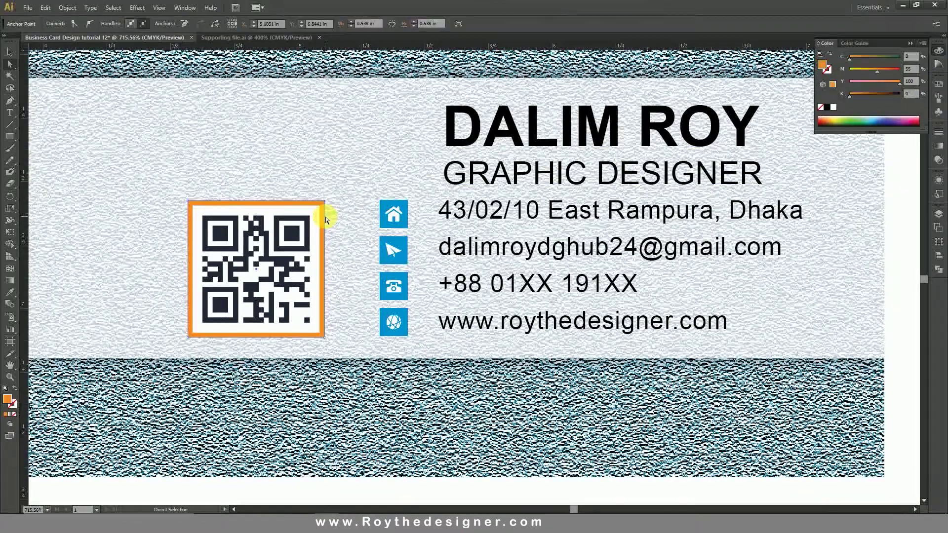
{"action": "left_click", "coordinate": [9, 292]}
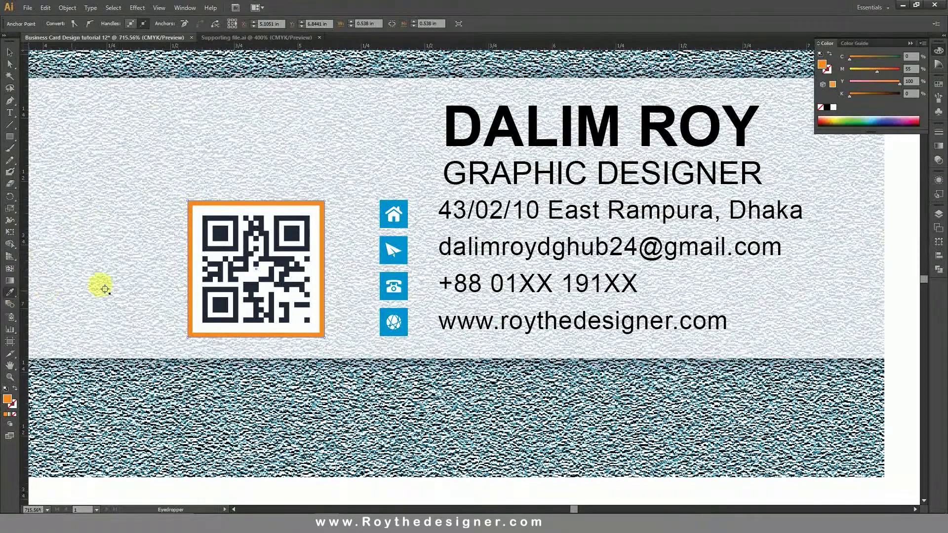
{"action": "left_click", "coordinate": [404, 241]}
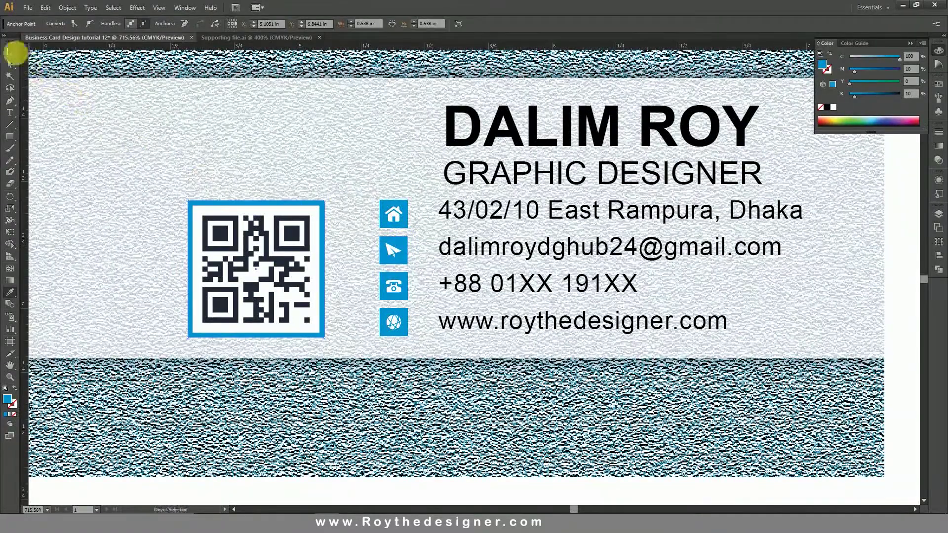
Colour the cardholder's name with the icons' blue using the Eyedropper.
{"action": "scroll", "coordinate": [317, 127], "scroll_direction": "right", "scroll_amount": 1}
{"action": "key", "text": "t"}
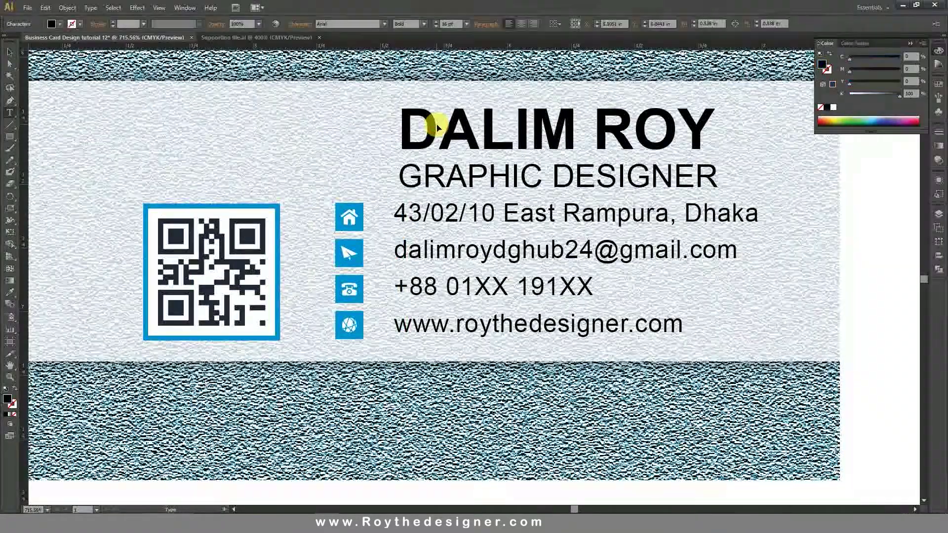
{"action": "left_click", "coordinate": [437, 128]}
{"action": "left_click_drag", "start_coordinate": [709, 127], "coordinate": [267, 128]}
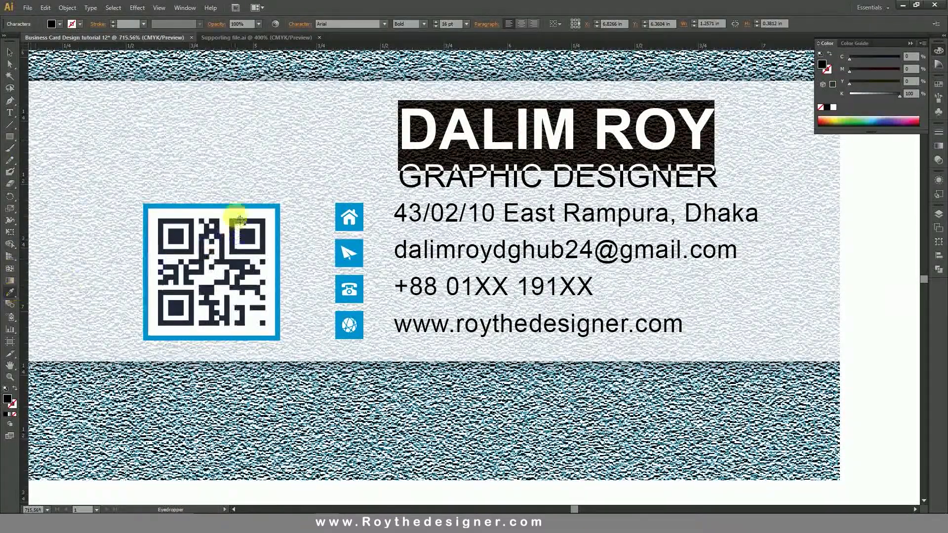
{"action": "left_click", "coordinate": [366, 209]}
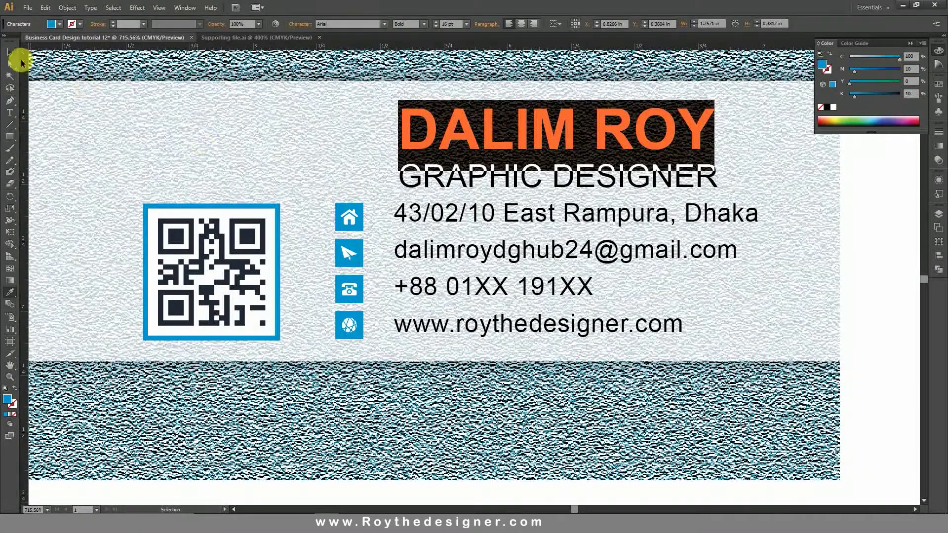
{"action": "left_click", "coordinate": [10, 52]}
{"action": "left_click", "coordinate": [609, 393]}
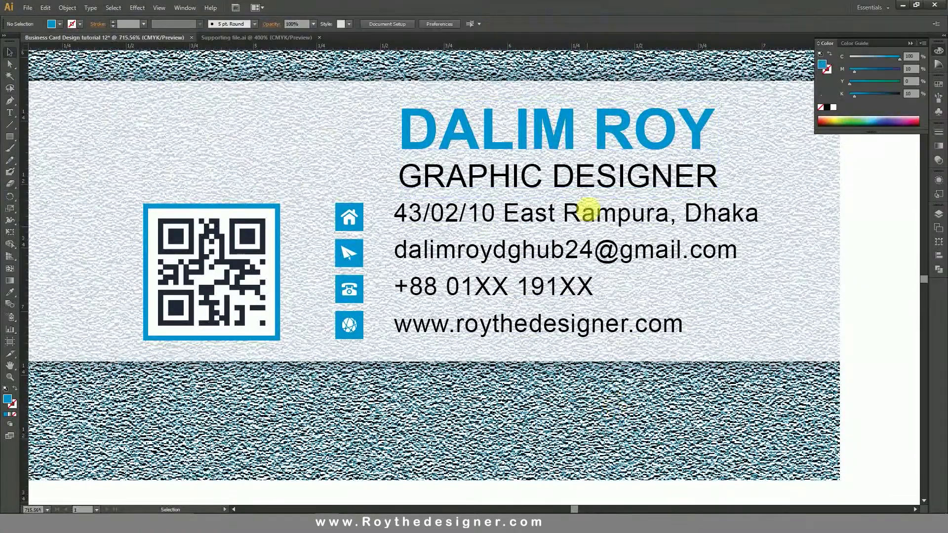
Select the GRAPHIC DESIGNER title and lower its black value toward grey.
{"action": "left_click", "coordinate": [596, 179]}
{"action": "double_click", "coordinate": [596, 179]}
{"action": "key", "text": "ctrl+a"}
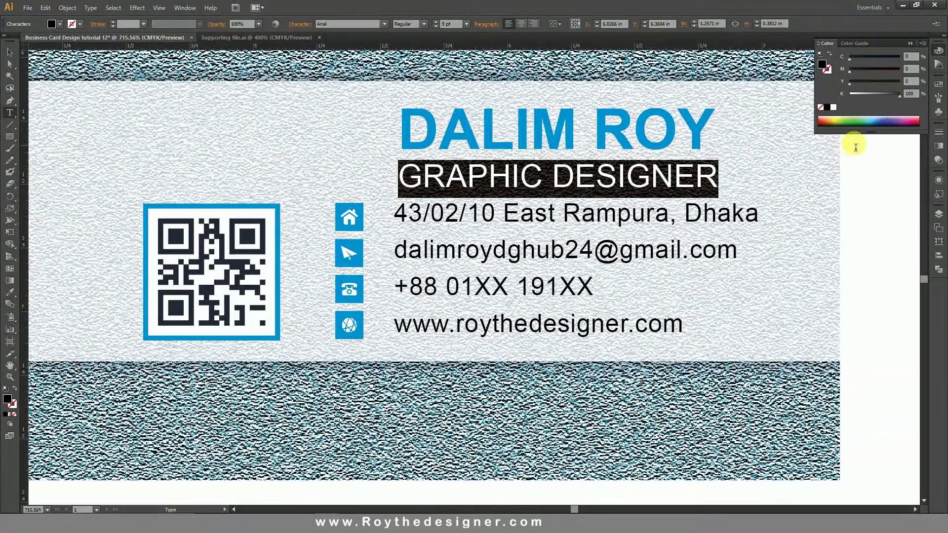
{"action": "left_click_drag", "start_coordinate": [899, 94], "coordinate": [891, 94]}
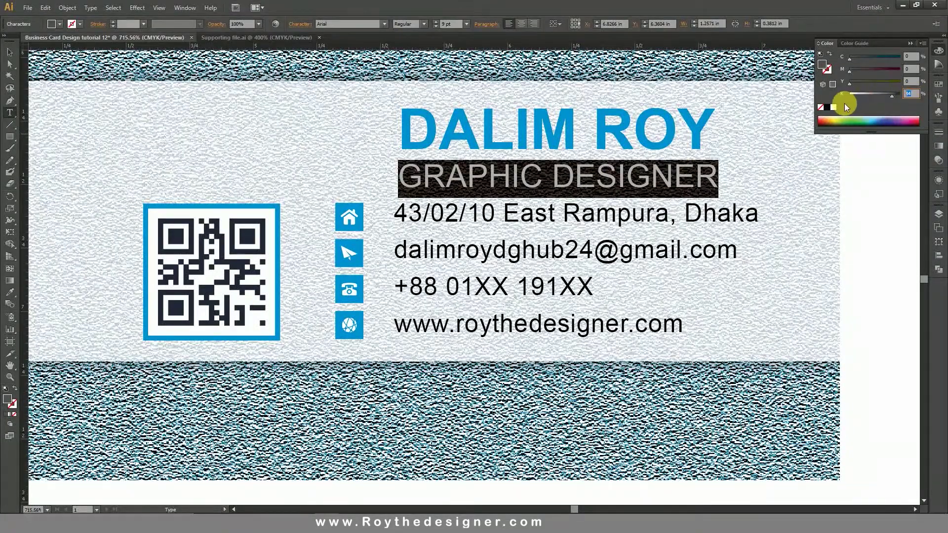
{"action": "type", "text": "5"}
{"action": "key", "text": "Return"}
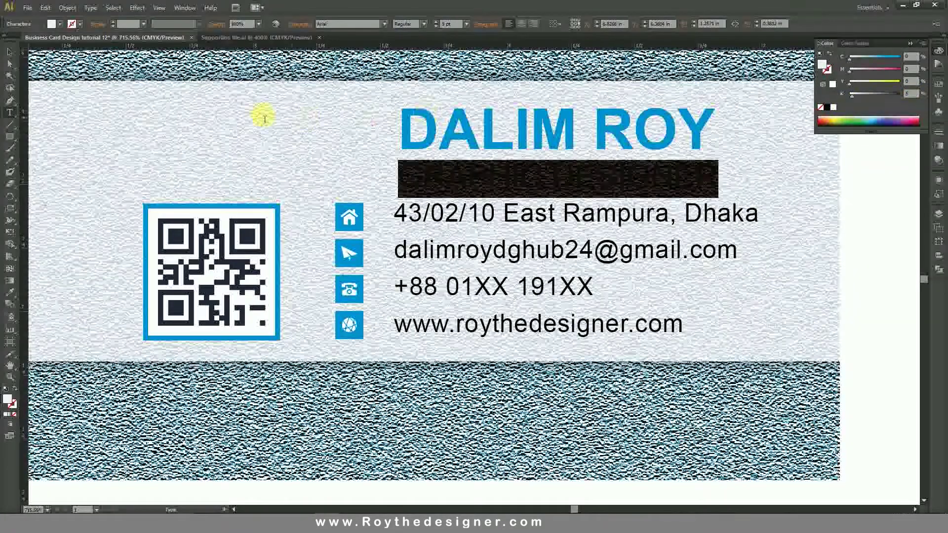
Make GRAPHIC DESIGNER dark grey (K 85) and nudge it up under the name.
{"action": "left_click", "coordinate": [910, 94]}
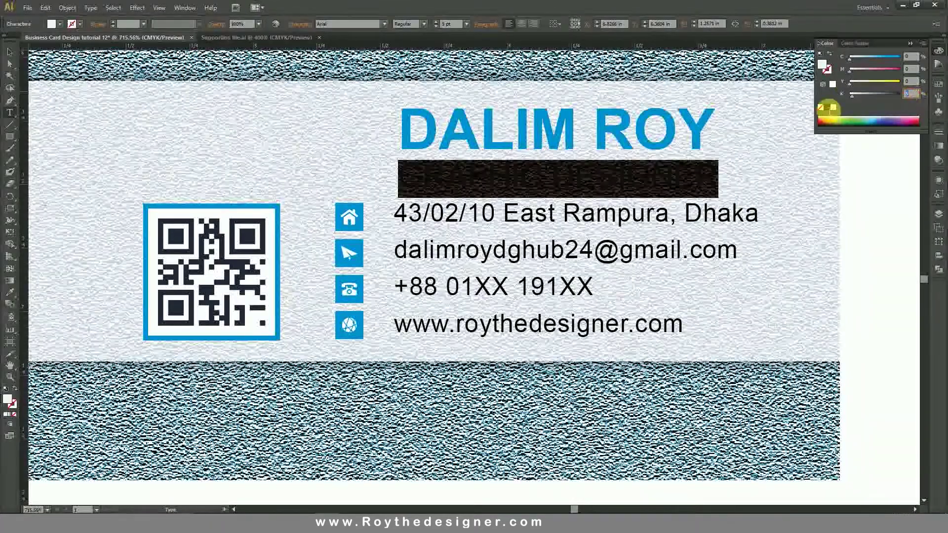
{"action": "type", "text": "85"}
{"action": "key", "text": "Return"}
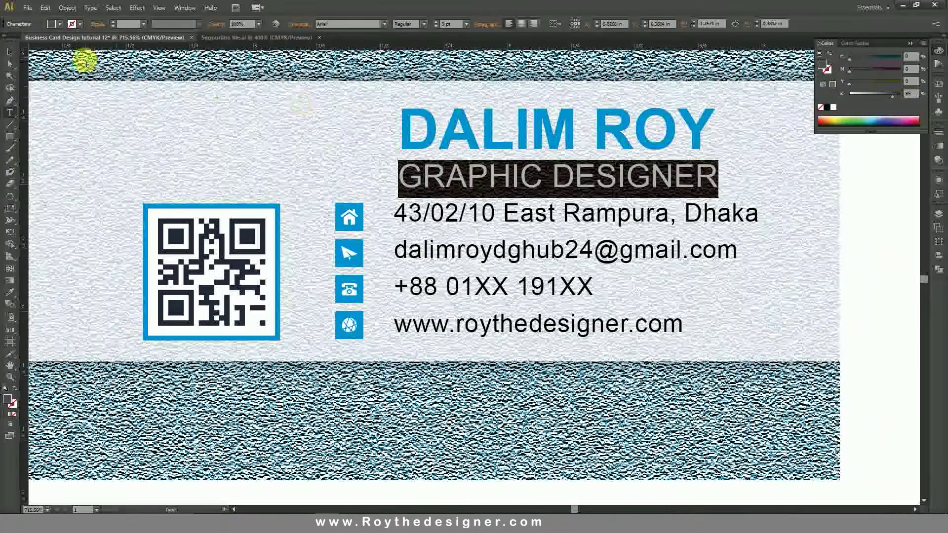
{"action": "left_click", "coordinate": [11, 55]}
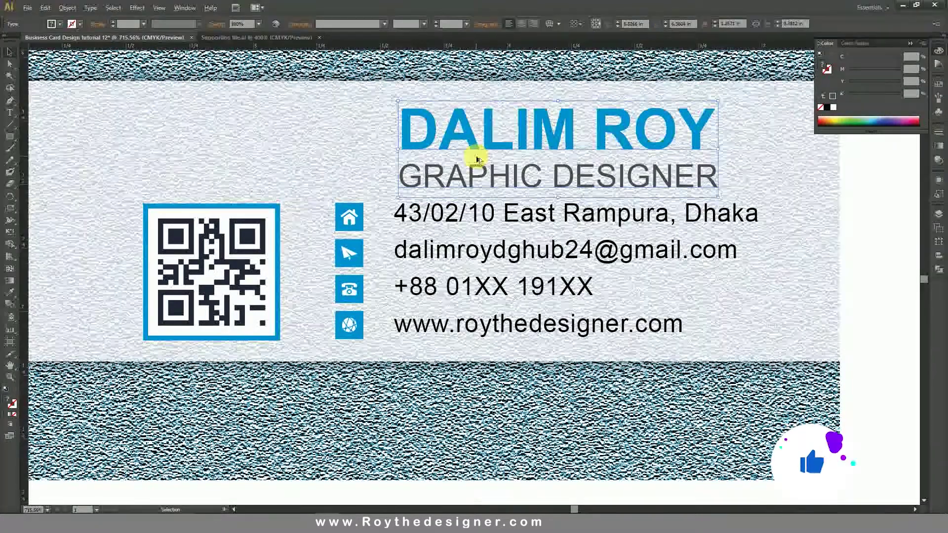
{"action": "key", "text": "alt+Up"}
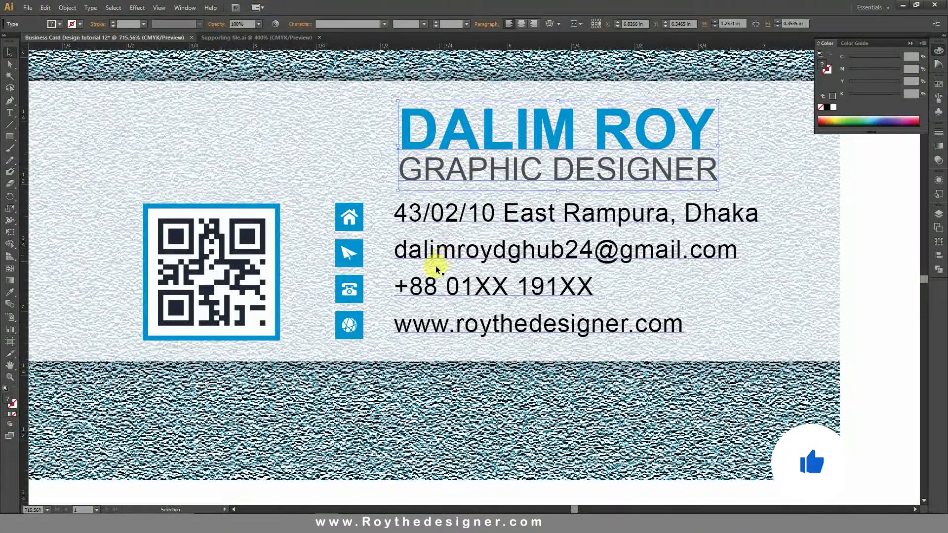
{"action": "left_click", "coordinate": [106, 217]}
{"action": "left_click_drag", "start_coordinate": [106, 217], "coordinate": [542, 328]}
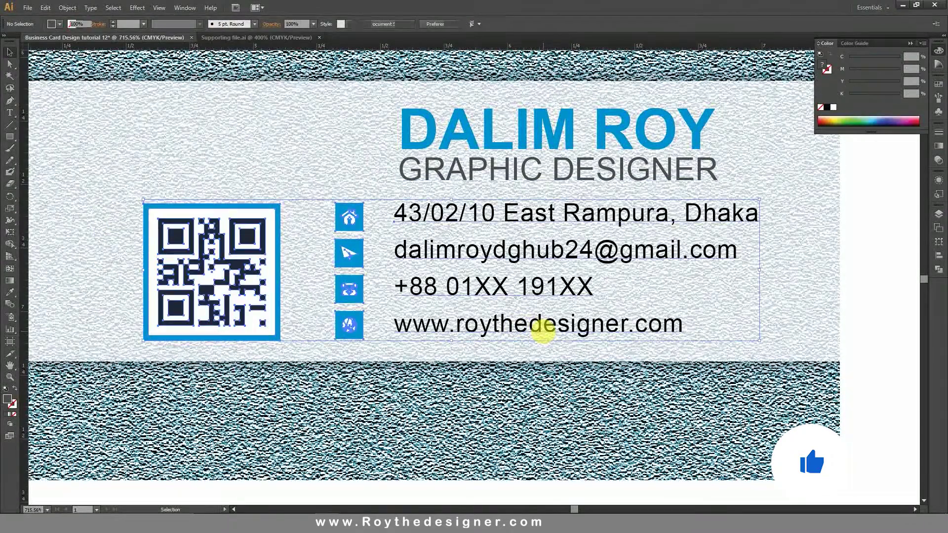
{"action": "left_click", "coordinate": [513, 149]}
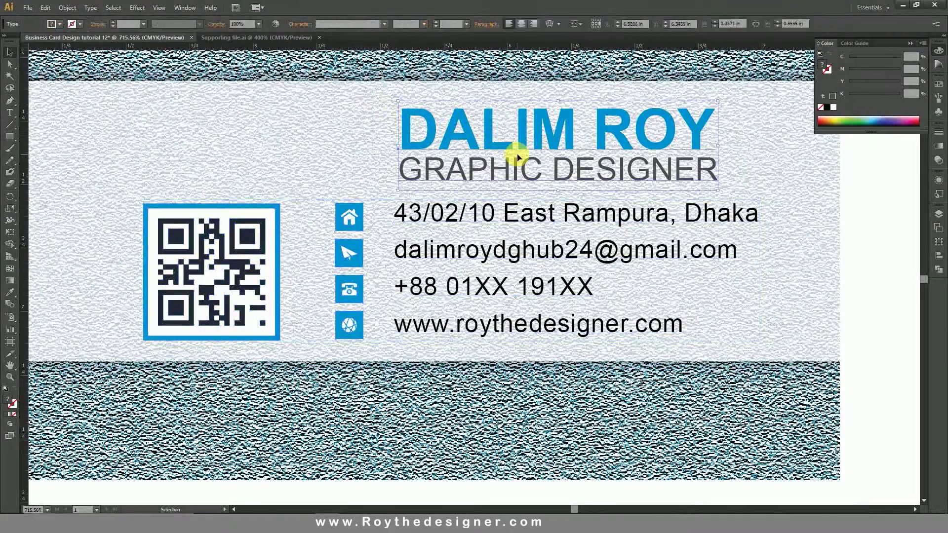
{"action": "left_click", "coordinate": [333, 144]}
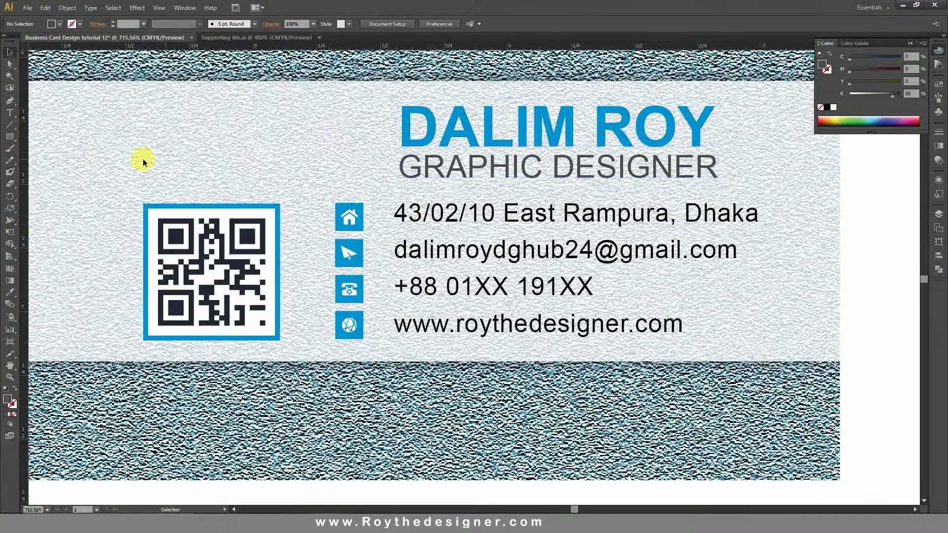
Draw a thin rectangle under GRAPHIC DESIGNER and fill it with the icons' blue.
{"action": "left_click", "coordinate": [14, 140]}
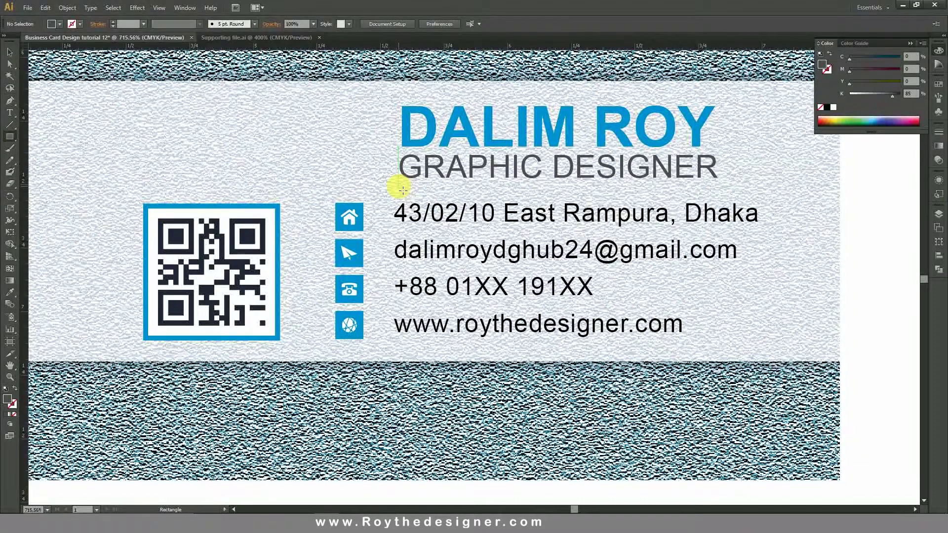
{"action": "left_click_drag", "start_coordinate": [399, 187], "coordinate": [725, 194]}
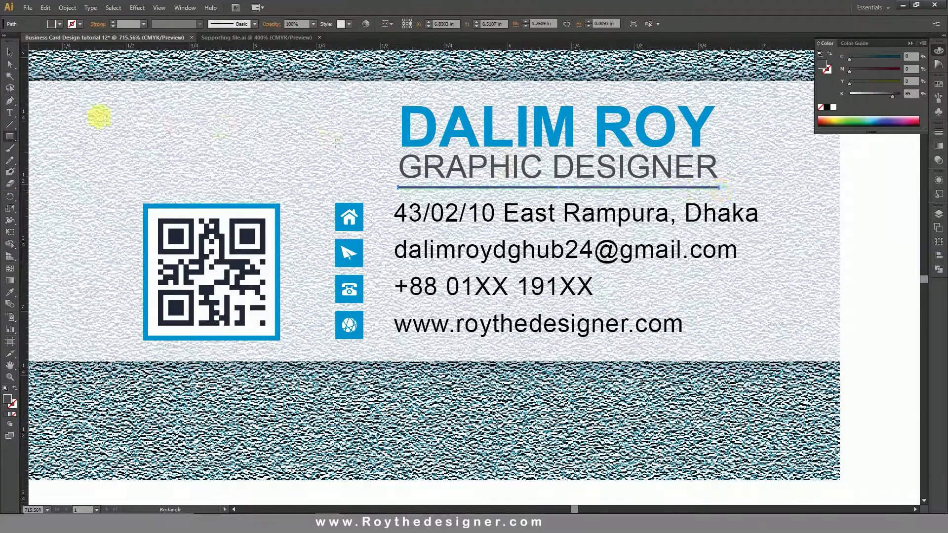
{"action": "left_click", "coordinate": [9, 52]}
{"action": "left_click", "coordinate": [247, 102]}
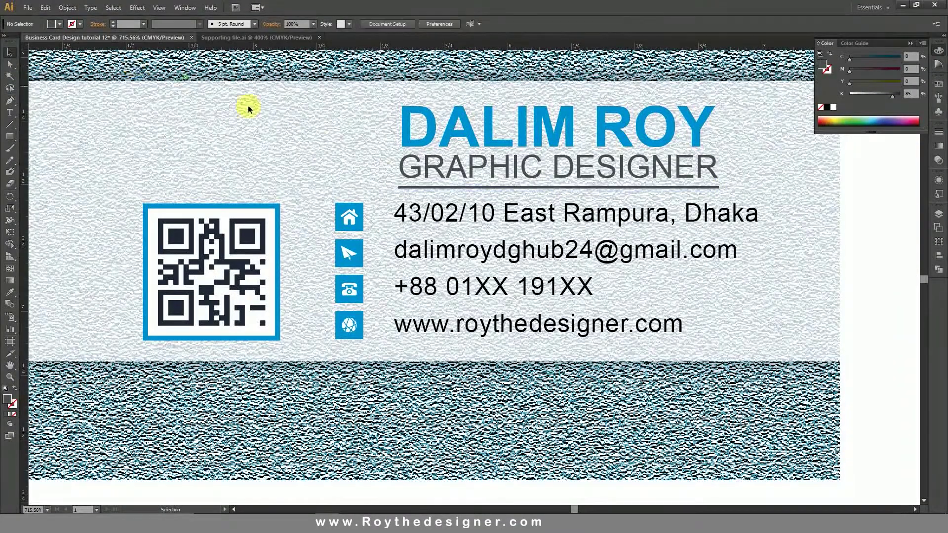
{"action": "left_click", "coordinate": [473, 186]}
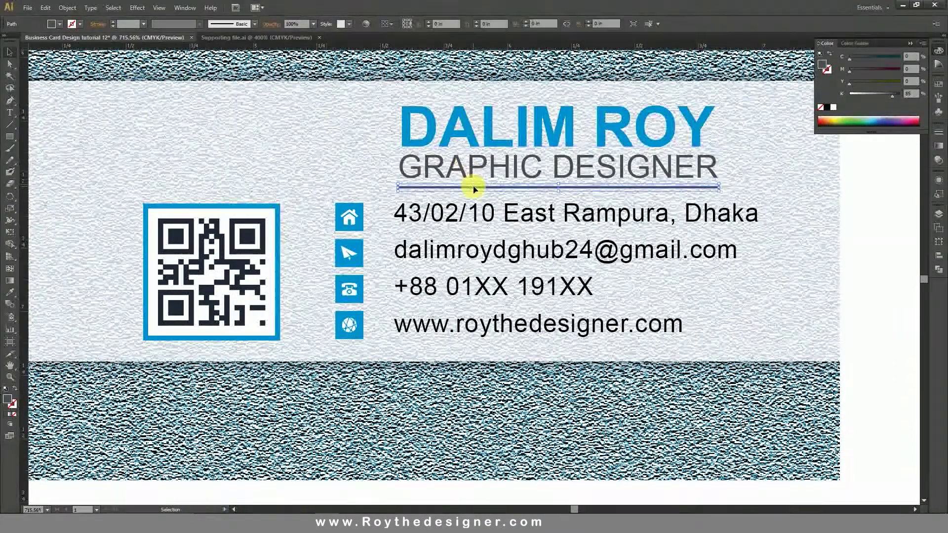
{"action": "left_click", "coordinate": [10, 291]}
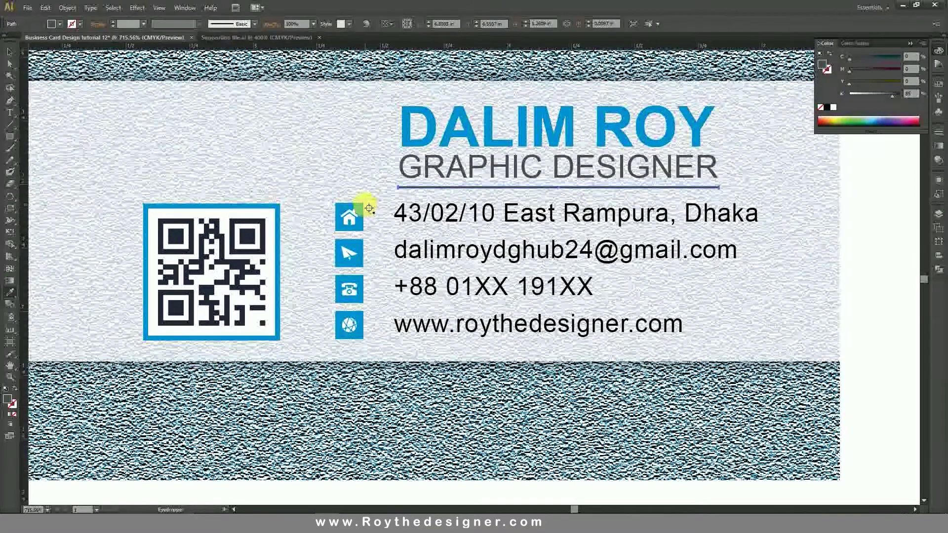
{"action": "left_click", "coordinate": [359, 206]}
{"action": "left_click", "coordinate": [10, 52]}
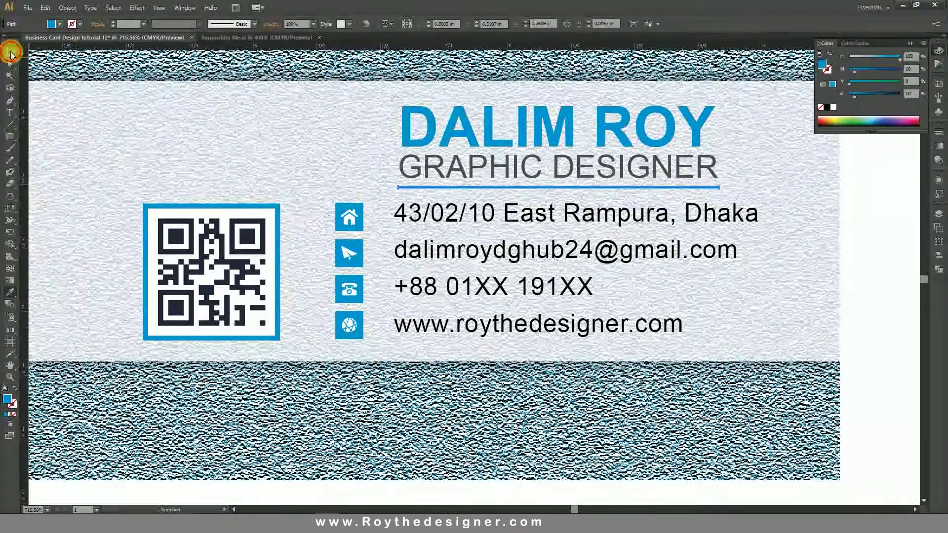
{"action": "left_click", "coordinate": [222, 75]}
{"action": "key", "text": "ctrl+minus"}
{"action": "key", "text": "ctrl+minus"}
{"action": "key", "text": "ctrl+minus"}
Pan and zoom so both the gold front and blue back are in view.
{"action": "left_click_drag", "start_coordinate": [689, 328], "coordinate": [662, 243]}
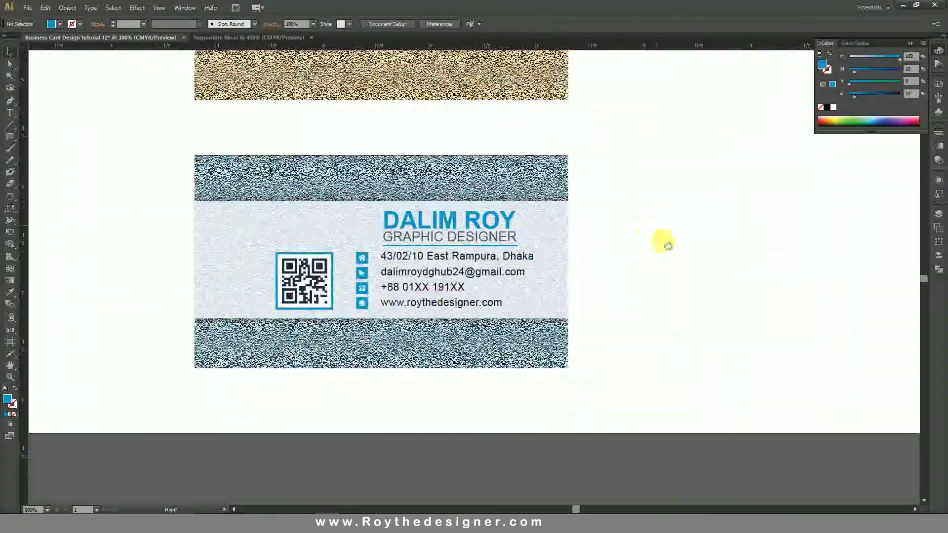
{"action": "key", "text": "ctrl+minus"}
{"action": "left_click_drag", "start_coordinate": [580, 249], "coordinate": [584, 296]}
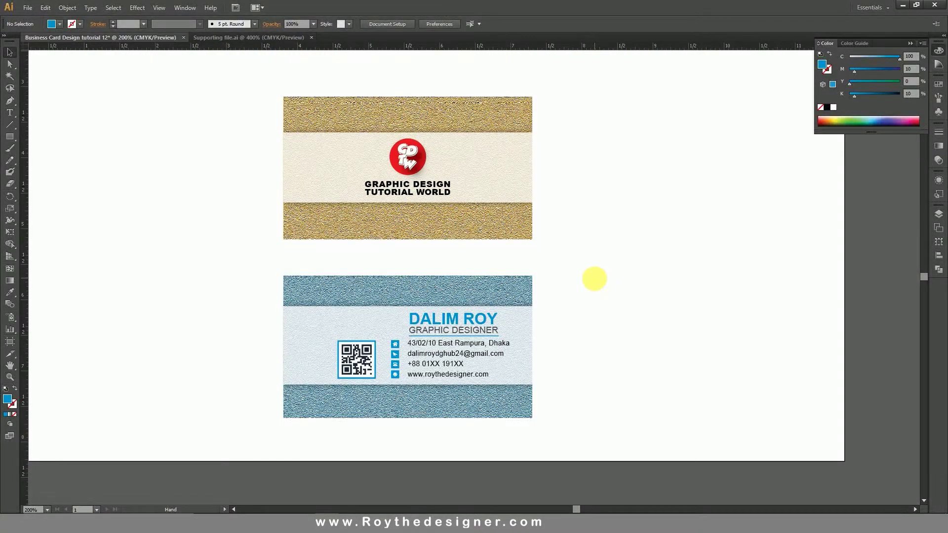
{"action": "left_click_drag", "start_coordinate": [234, 278], "coordinate": [654, 427]}
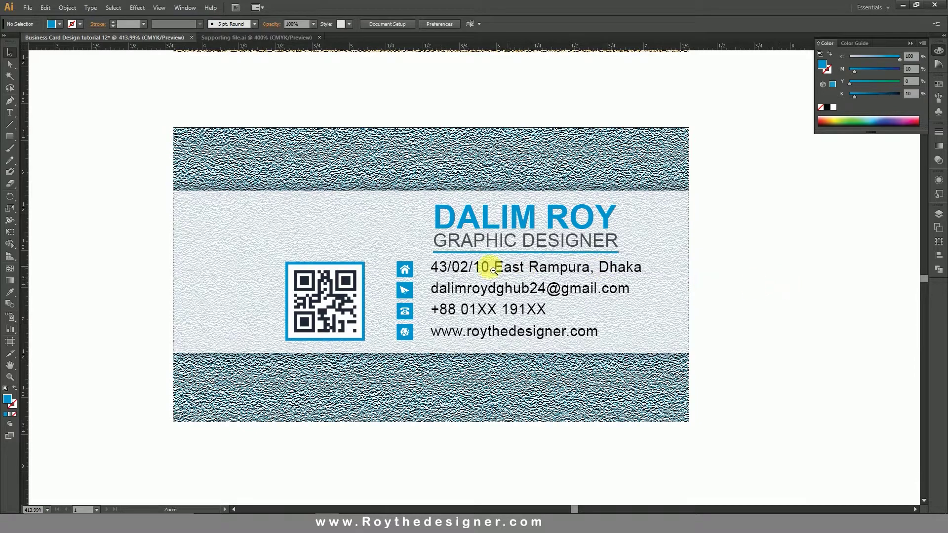
{"action": "left_click", "coordinate": [423, 325], "text": "alt"}
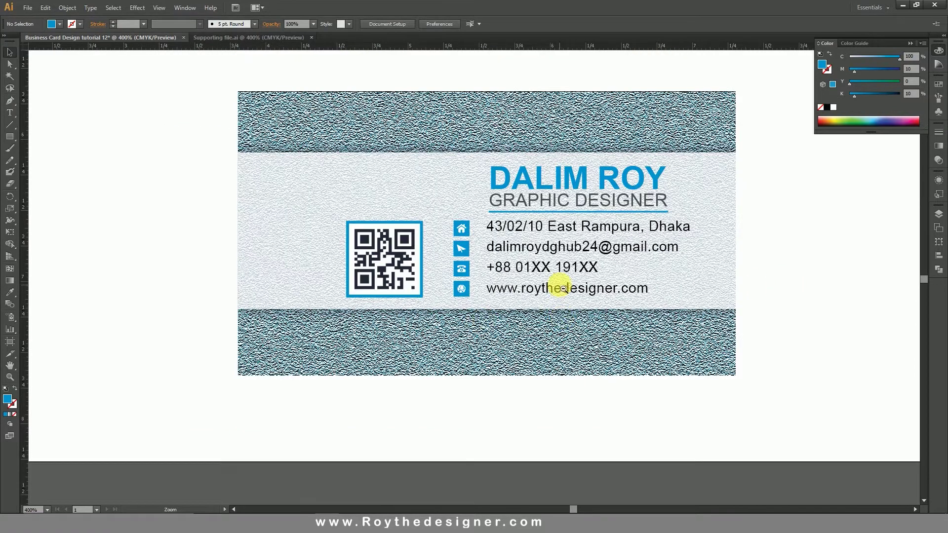
{"action": "left_click", "coordinate": [649, 266], "text": "alt"}
Show the guides and toggle Lock Guides from the canvas context menu.
{"action": "right_click", "coordinate": [669, 215]}
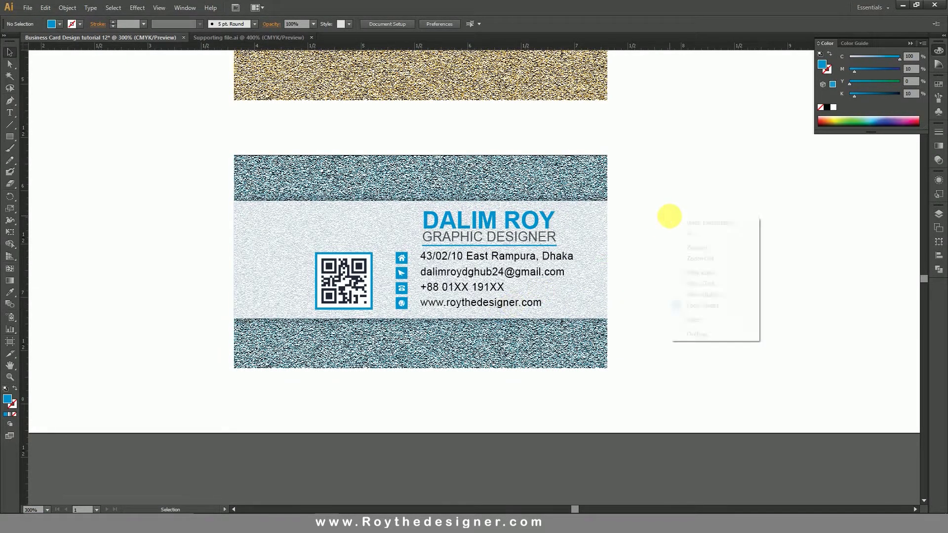
{"action": "left_click", "coordinate": [700, 295]}
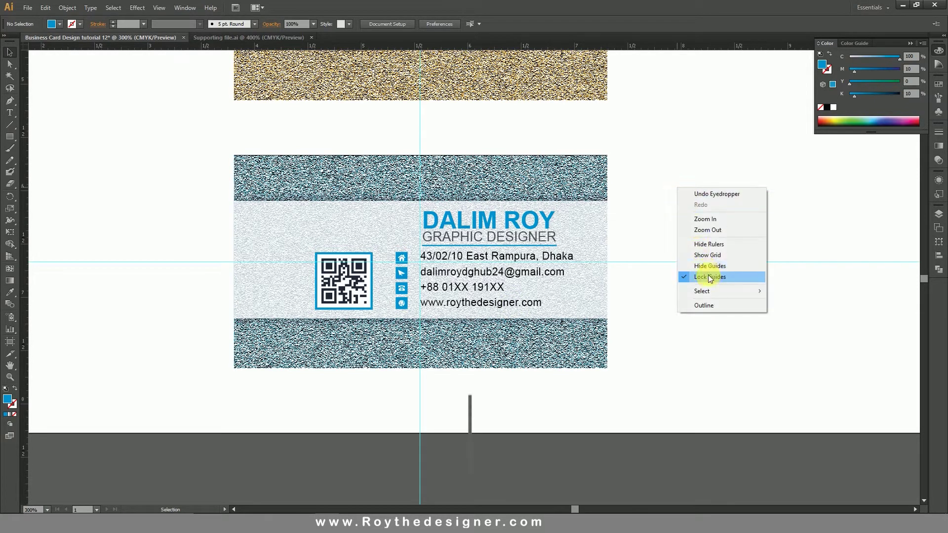
{"action": "left_click", "coordinate": [707, 277]}
{"action": "scroll", "coordinate": [658, 173], "scroll_direction": "up", "scroll_amount": 2}
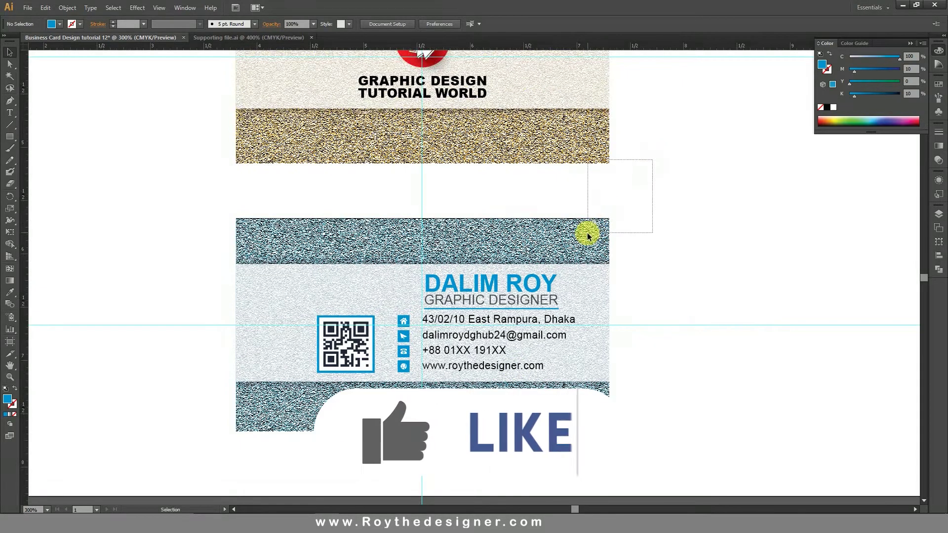
{"action": "right_click", "coordinate": [681, 244]}
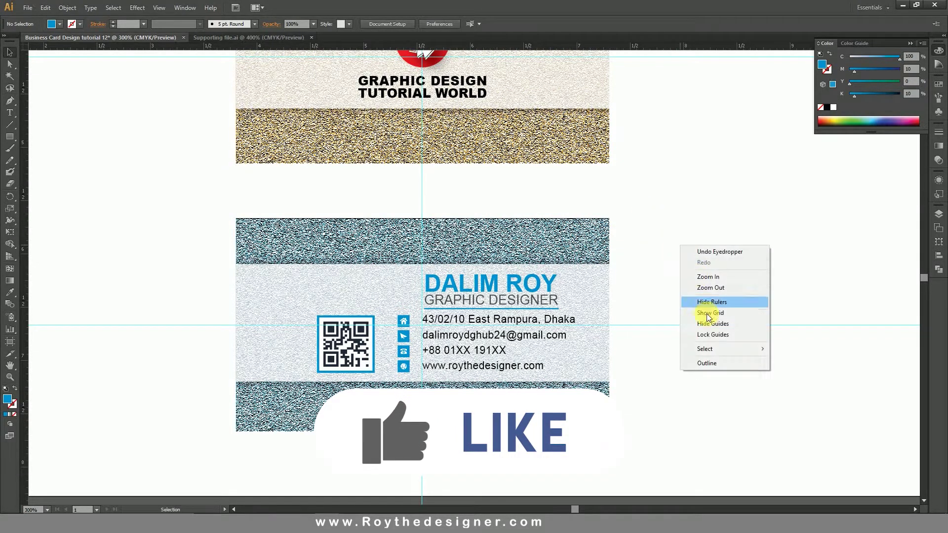
{"action": "left_click", "coordinate": [712, 336]}
{"action": "right_click", "coordinate": [682, 232]}
{"action": "left_click", "coordinate": [669, 196]}
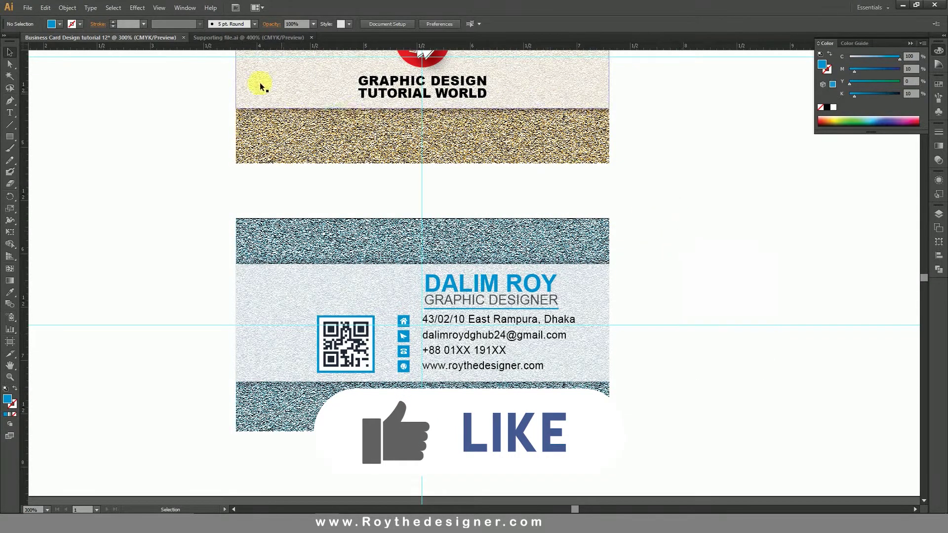
Unlock all artwork, then select and lock the card artwork.
{"action": "left_click", "coordinate": [66, 8]}
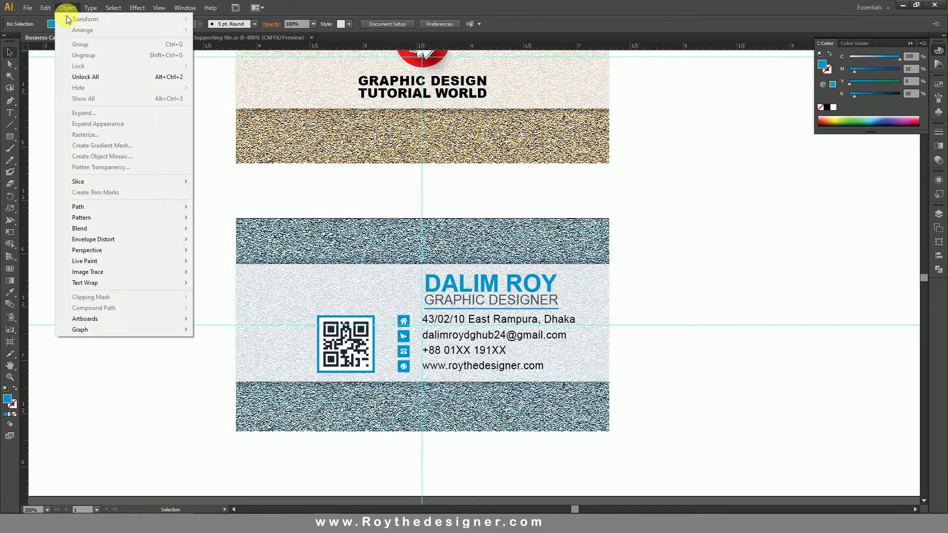
{"action": "left_click", "coordinate": [83, 77]}
{"action": "left_click", "coordinate": [650, 189]}
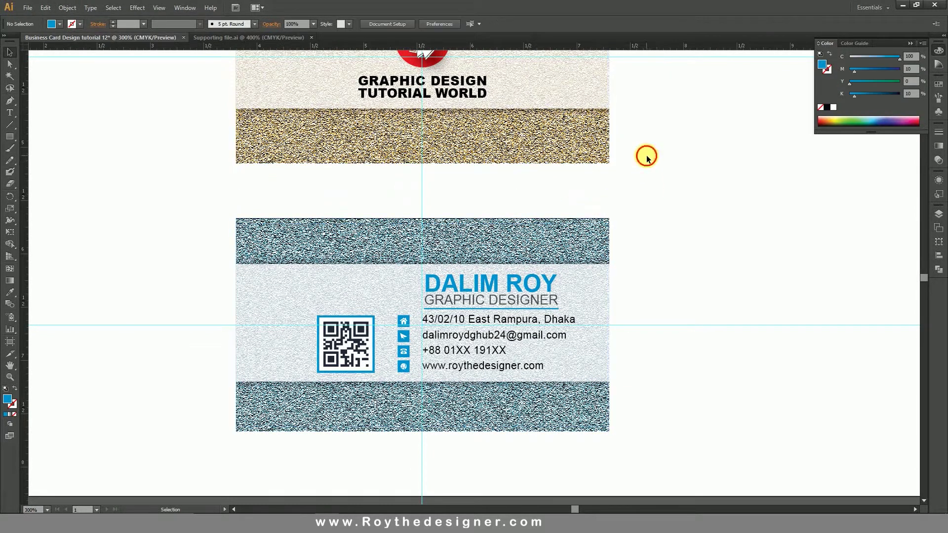
{"action": "left_click_drag", "start_coordinate": [645, 154], "coordinate": [535, 227]}
{"action": "left_click", "coordinate": [67, 8]}
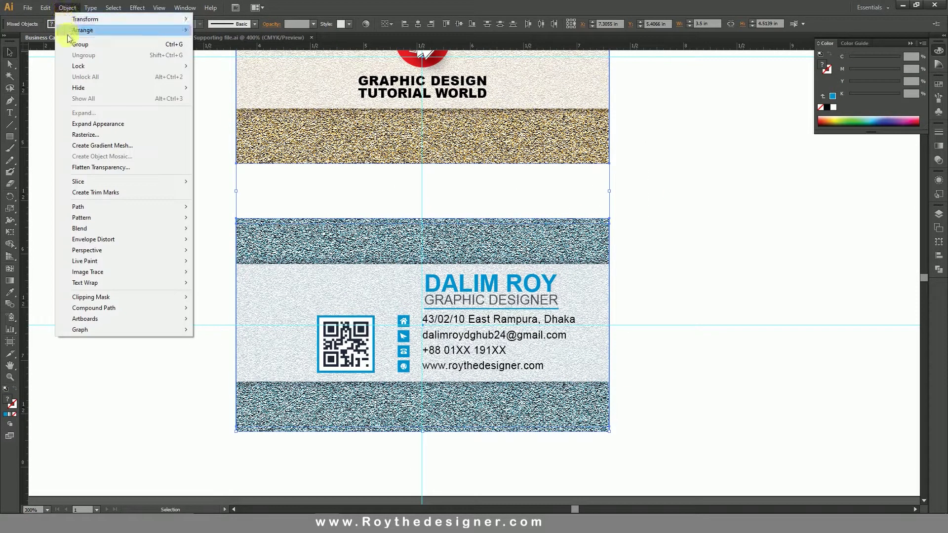
{"action": "left_click", "coordinate": [220, 66]}
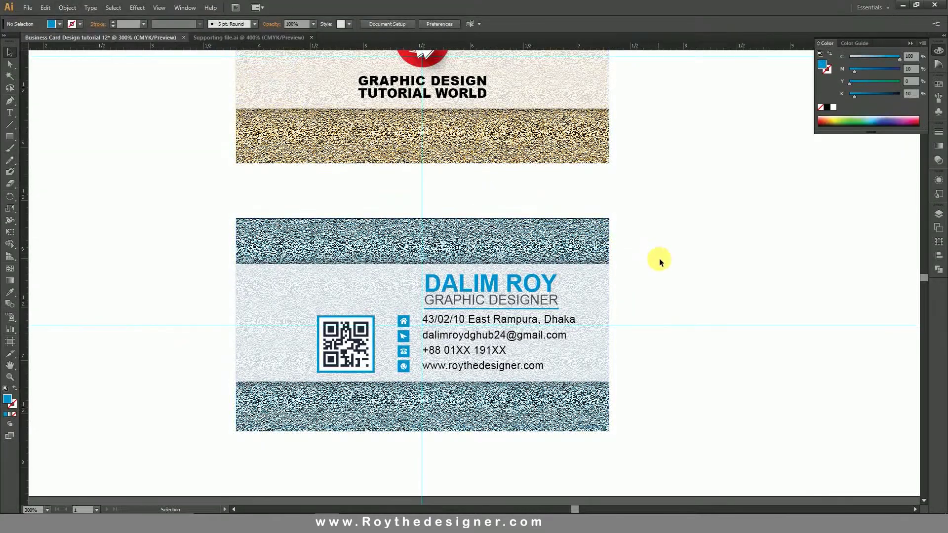
Check the back card's contact-area selection and unlock all artwork again.
{"action": "left_click_drag", "start_coordinate": [658, 258], "coordinate": [285, 388]}
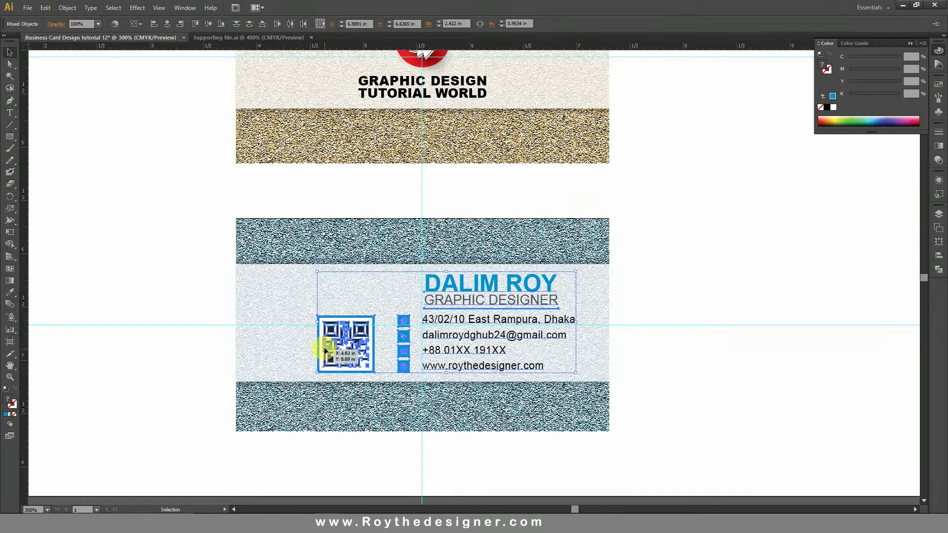
{"action": "left_click", "coordinate": [299, 269]}
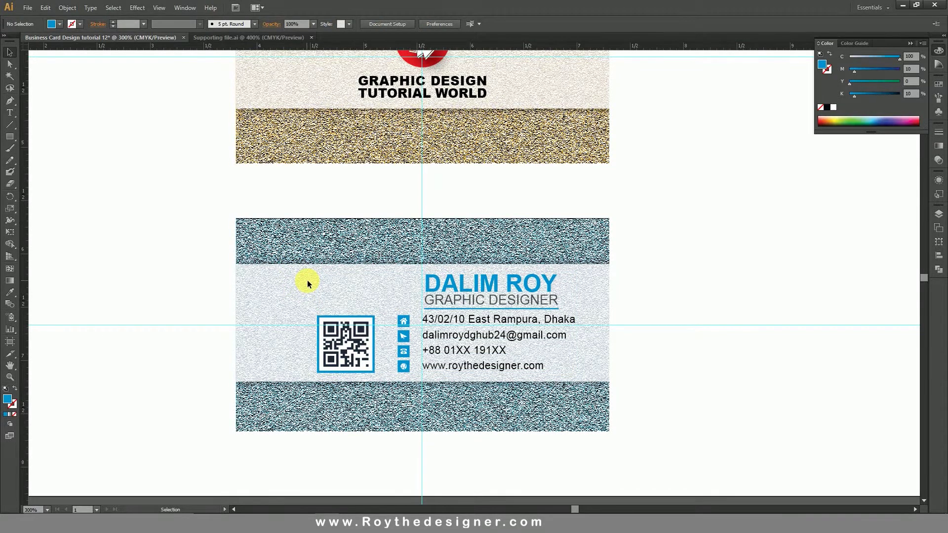
{"action": "left_click_drag", "start_coordinate": [274, 265], "coordinate": [545, 376]}
{"action": "left_click", "coordinate": [671, 285]}
{"action": "left_click", "coordinate": [67, 8]}
{"action": "left_click", "coordinate": [85, 77]}
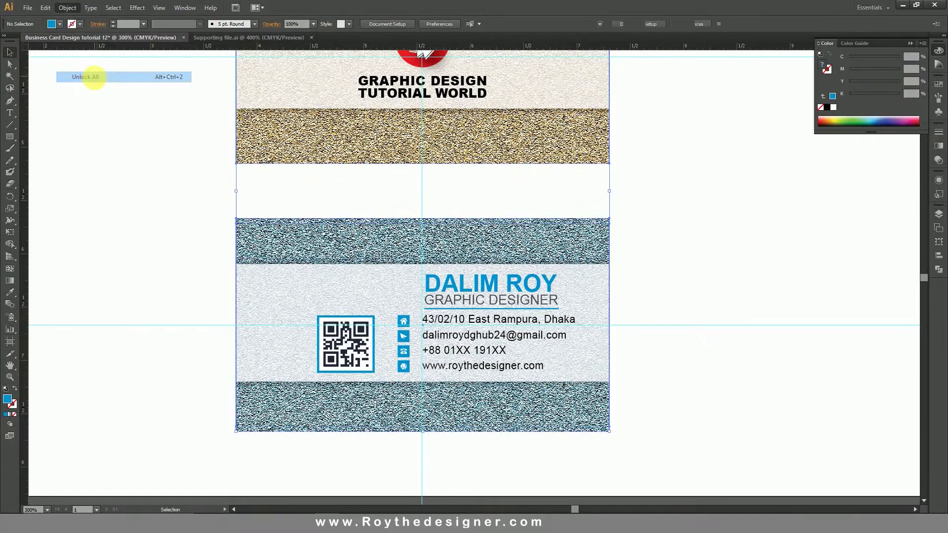
{"action": "left_click", "coordinate": [176, 211]}
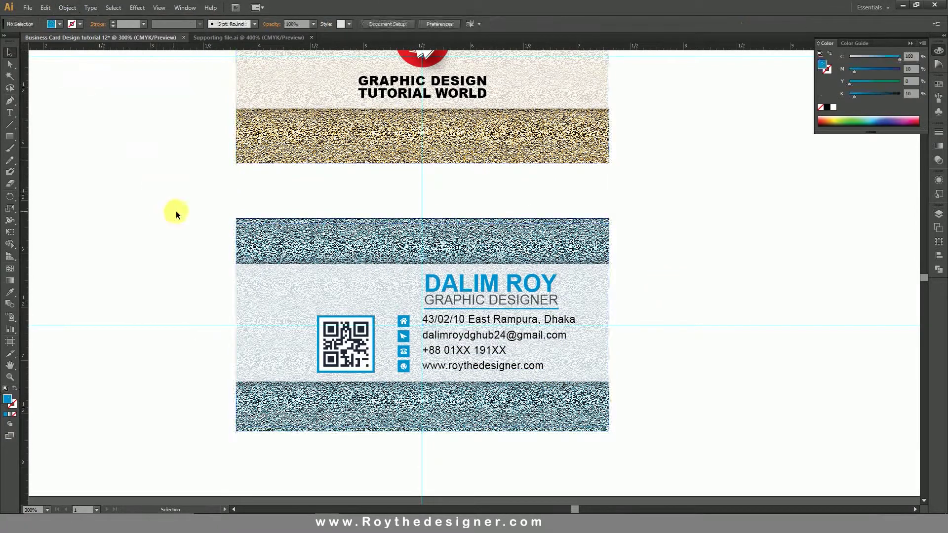
{"action": "left_click", "coordinate": [302, 294]}
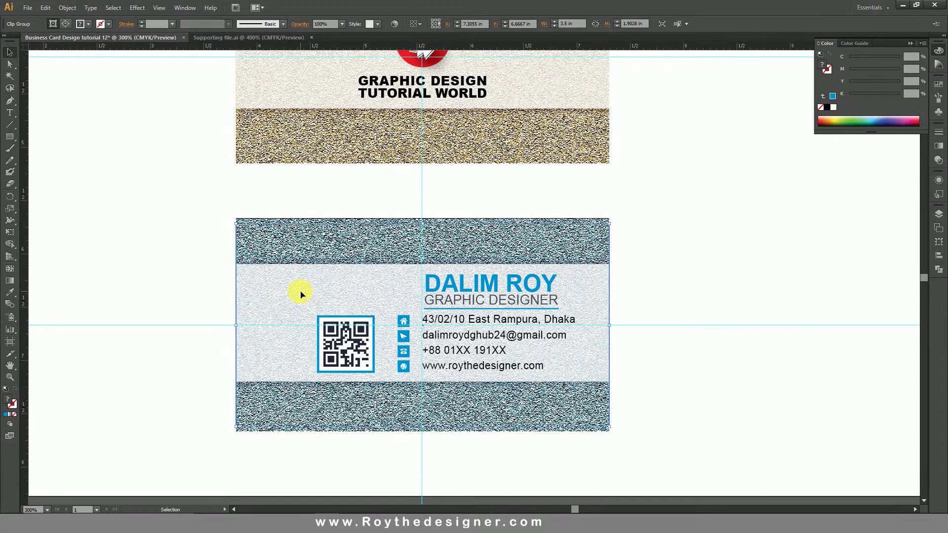
{"action": "left_click", "coordinate": [662, 282]}
Hide the guides and fit both cards in the window.
{"action": "right_click", "coordinate": [679, 226]}
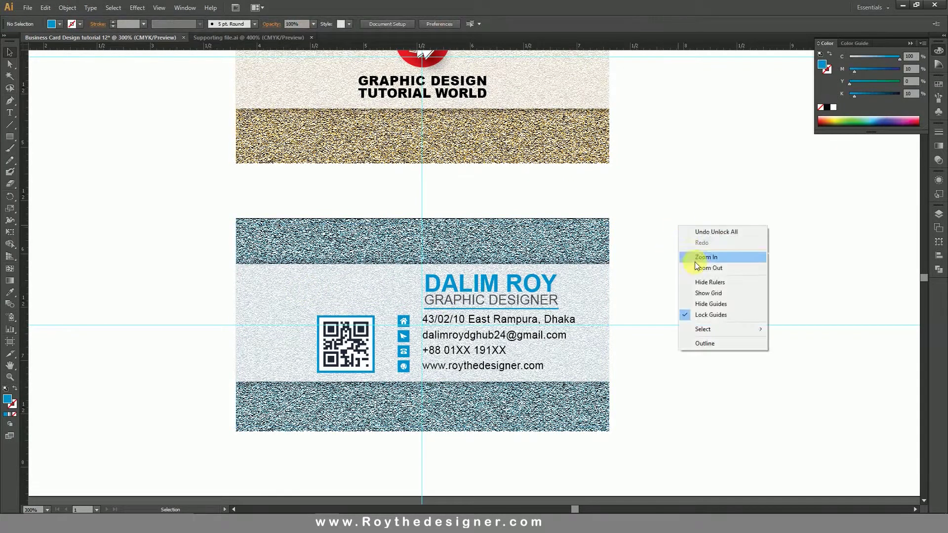
{"action": "left_click", "coordinate": [710, 306]}
{"action": "key", "text": "ctrl+0"}
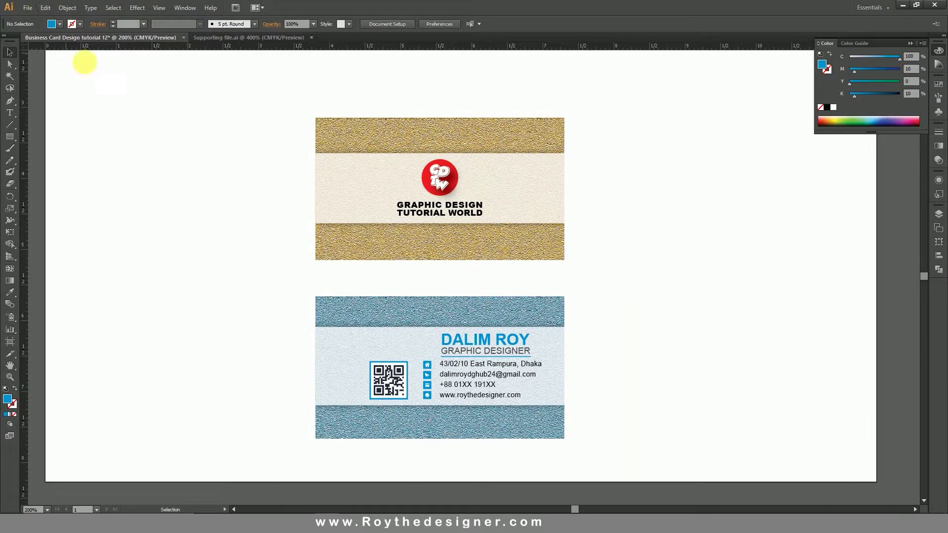
Save as Business Card Design tutorial 12.ai in new folder 'Business Card Design Tutoiral # 12'.
{"action": "left_click", "coordinate": [27, 7]}
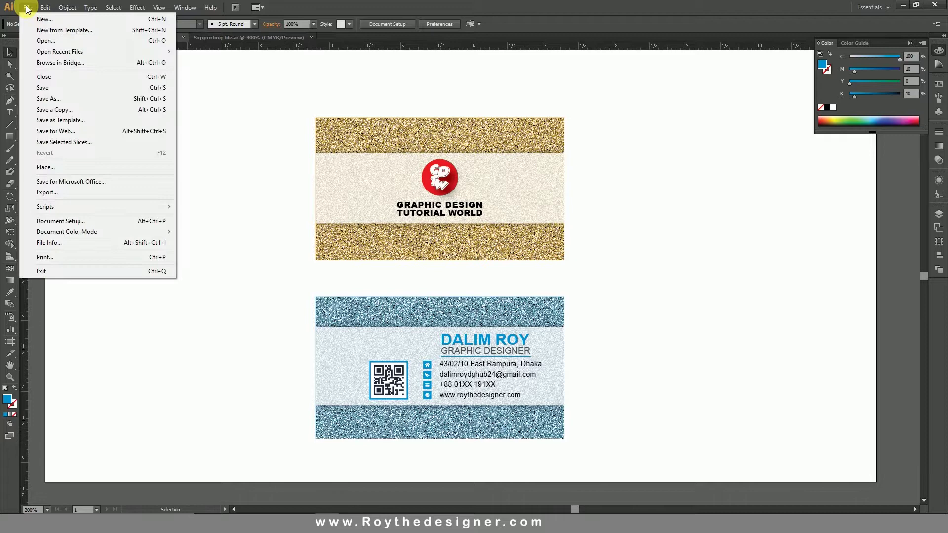
{"action": "left_click", "coordinate": [43, 88]}
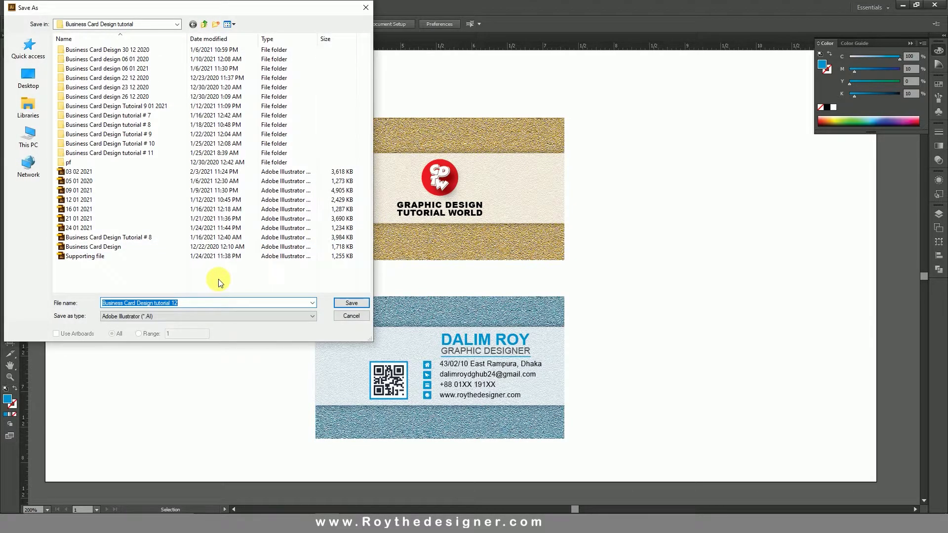
{"action": "left_click", "coordinate": [218, 280]}
{"action": "left_click", "coordinate": [215, 28]}
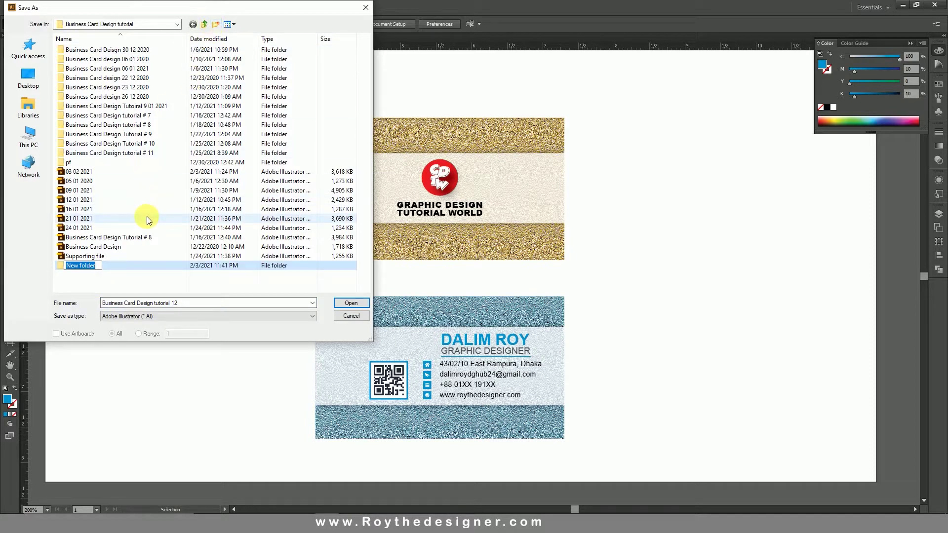
{"action": "type", "text": "Busin"}
{"action": "type", "text": "ess Card "}
{"action": "type", "text": "Design Tuto"}
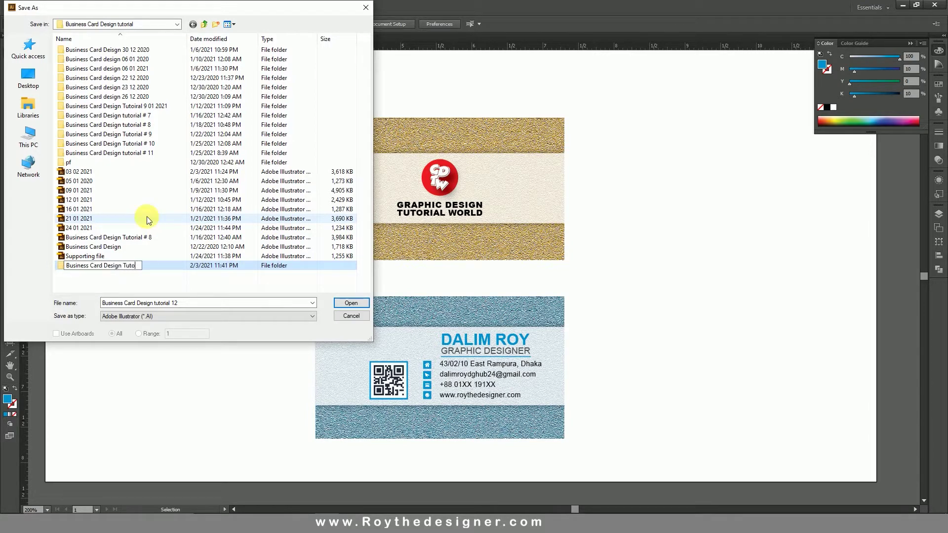
{"action": "type", "text": "iral # 1"}
{"action": "type", "text": "2"}
{"action": "key", "text": "Return"}
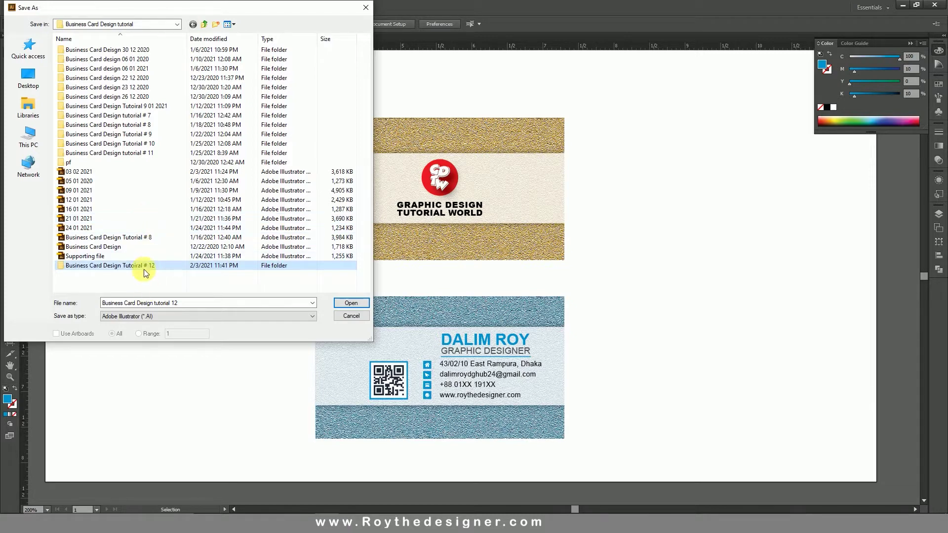
{"action": "double_click", "coordinate": [144, 267]}
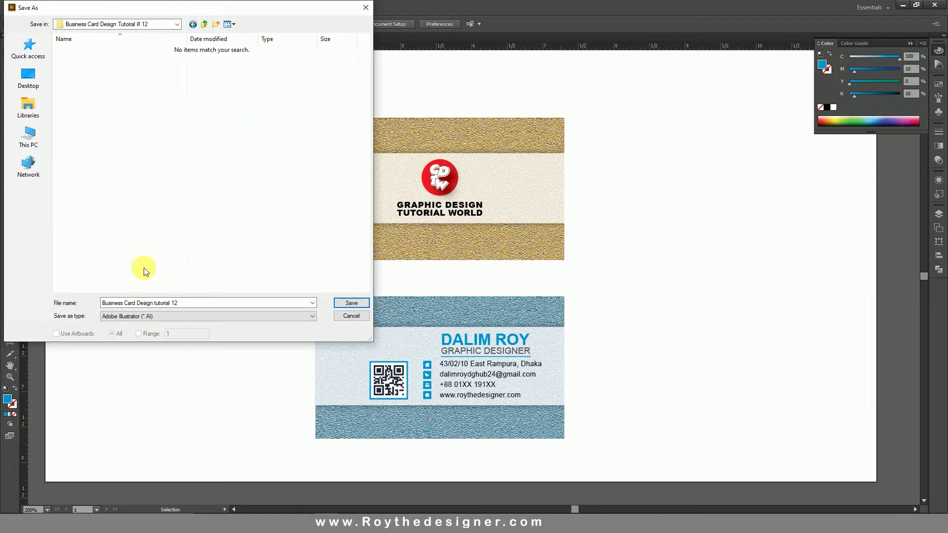
{"action": "left_click", "coordinate": [345, 304]}
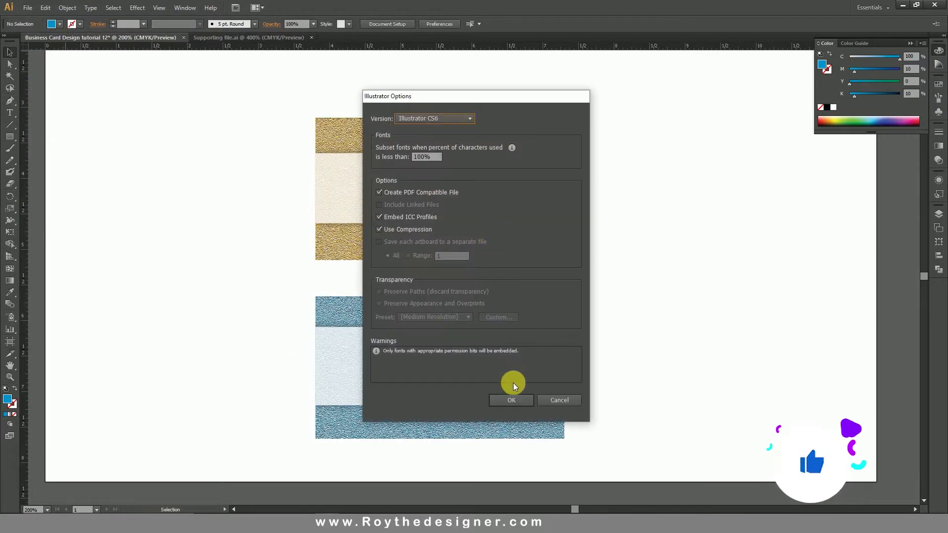
{"action": "left_click", "coordinate": [514, 398]}
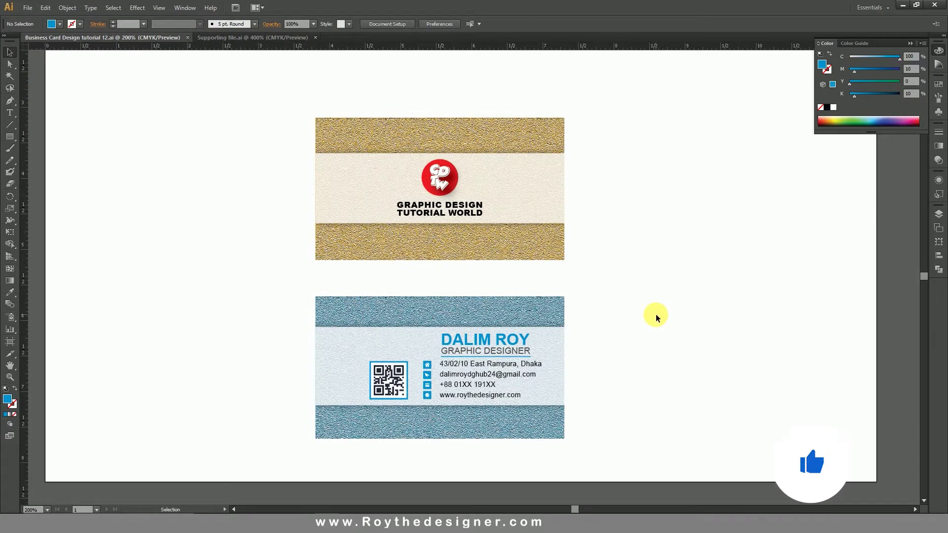
Lock the blue back card background in place and show the guides.
{"action": "left_click_drag", "start_coordinate": [561, 348], "coordinate": [559, 349]}
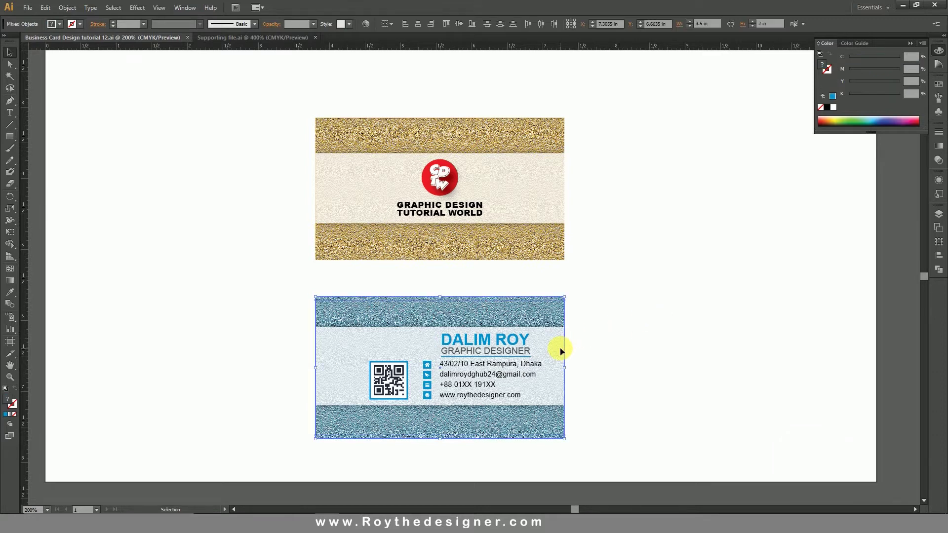
{"action": "left_click", "coordinate": [67, 7]}
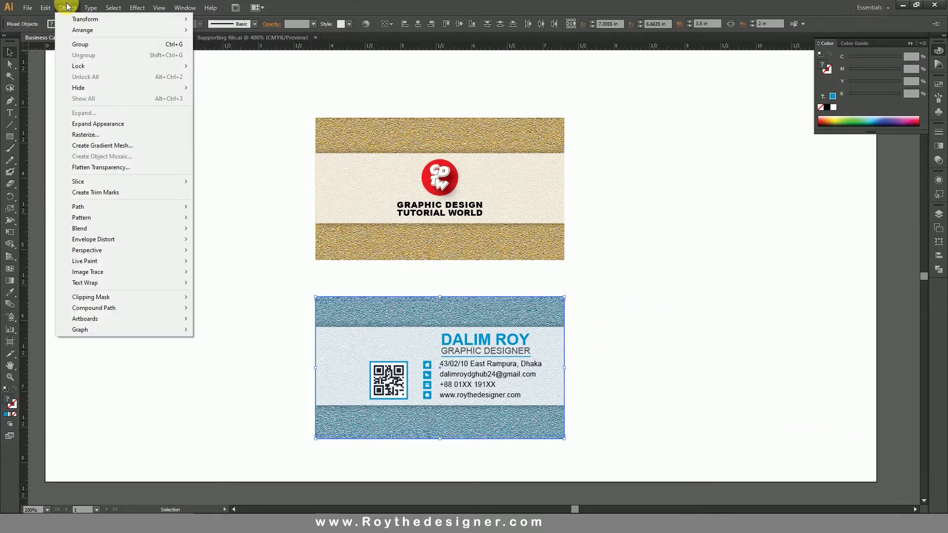
{"action": "mouse_move", "coordinate": [79, 66]}
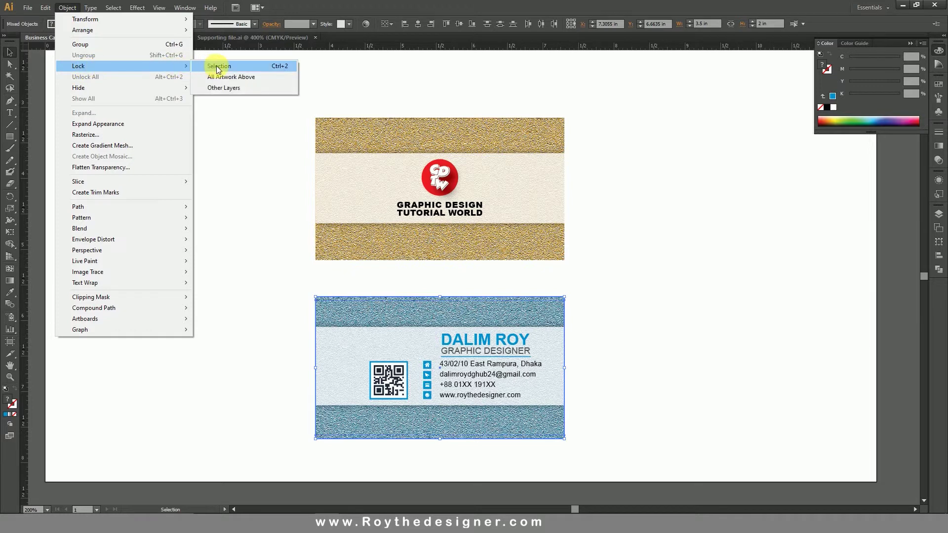
{"action": "left_click", "coordinate": [217, 66]}
{"action": "right_click", "coordinate": [640, 278]}
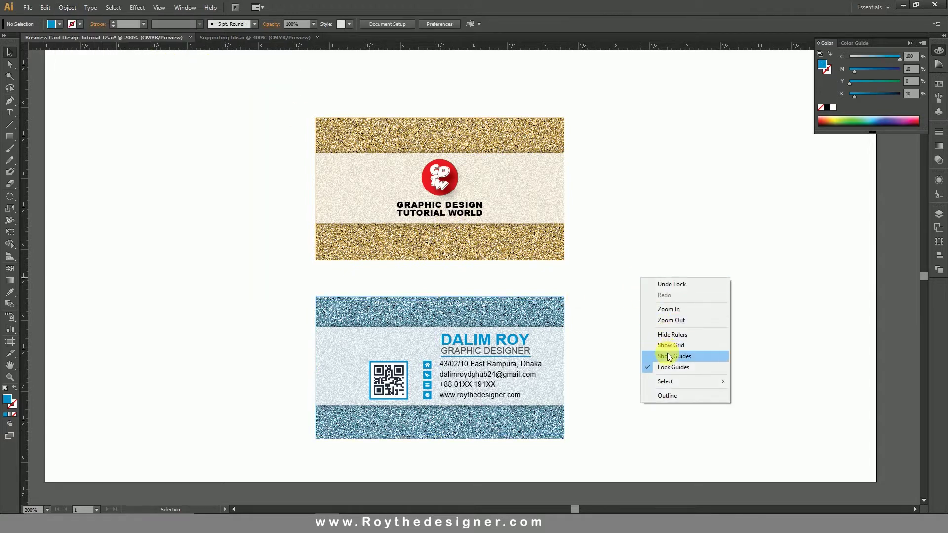
{"action": "left_click", "coordinate": [667, 354]}
Nudge the QR code, icons and contact text two steps left, then hide the guides.
{"action": "left_click_drag", "start_coordinate": [598, 330], "coordinate": [363, 401]}
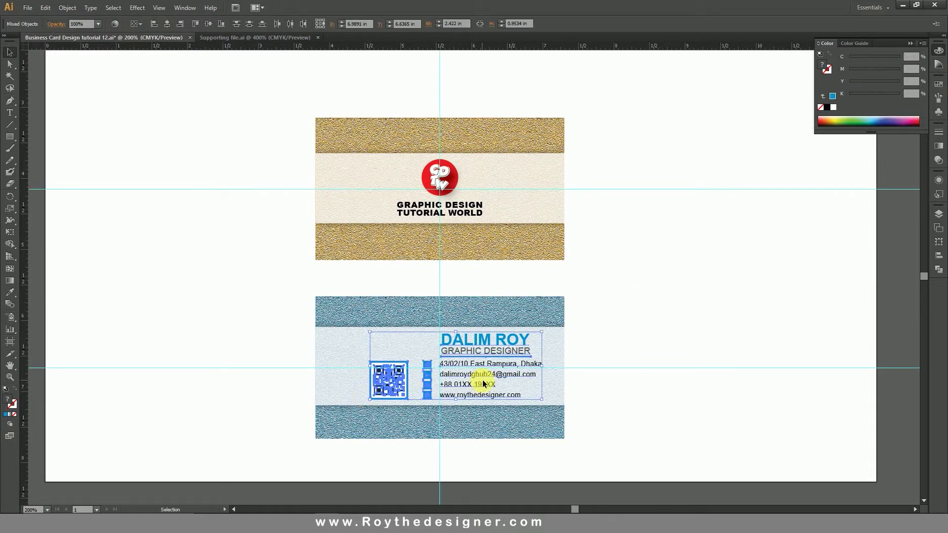
{"action": "key", "text": "Left"}
{"action": "key", "text": "Left"}
{"action": "key", "text": "Left"}
{"action": "key", "text": "Left"}
{"action": "key", "text": "Left"}
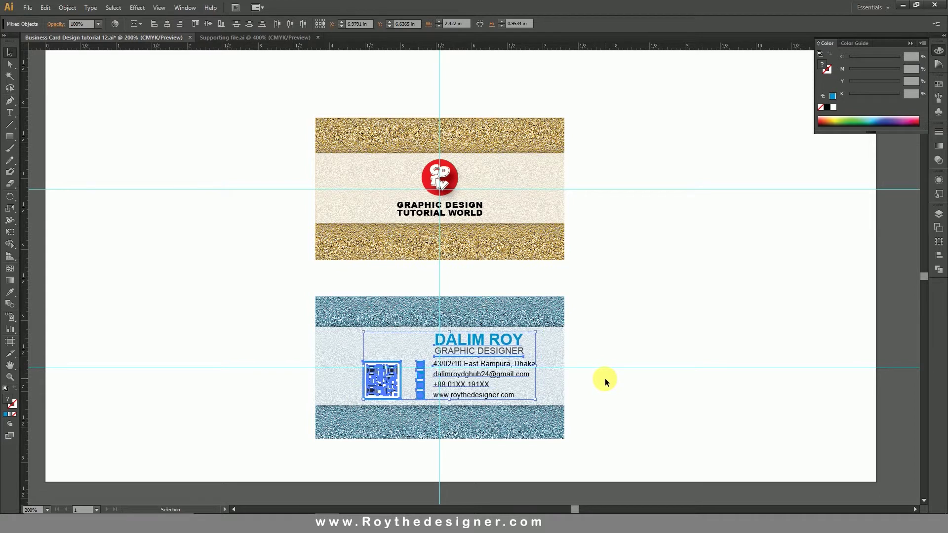
{"action": "key", "text": "Left"}
{"action": "key", "text": "Left"}
{"action": "key", "text": "Left"}
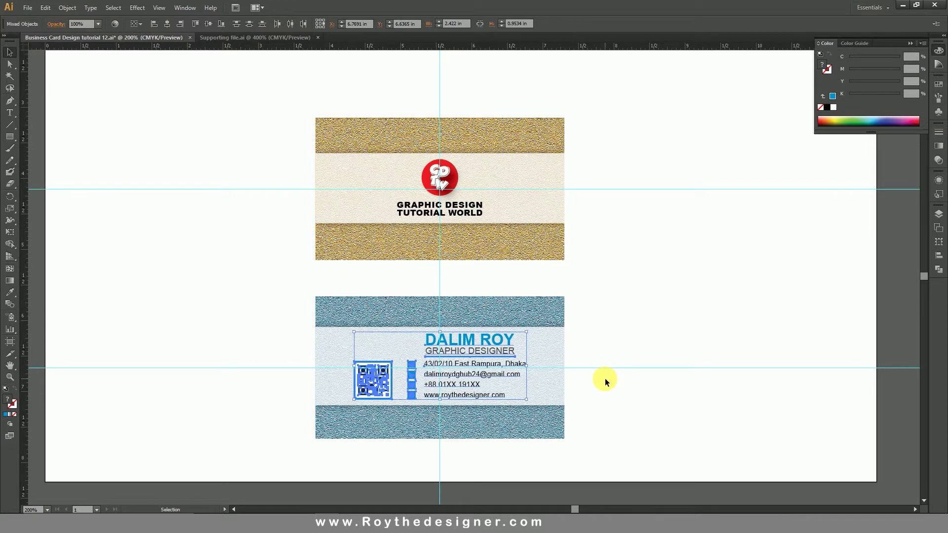
{"action": "left_click", "coordinate": [605, 378]}
{"action": "right_click", "coordinate": [630, 291]}
{"action": "left_click", "coordinate": [659, 369]}
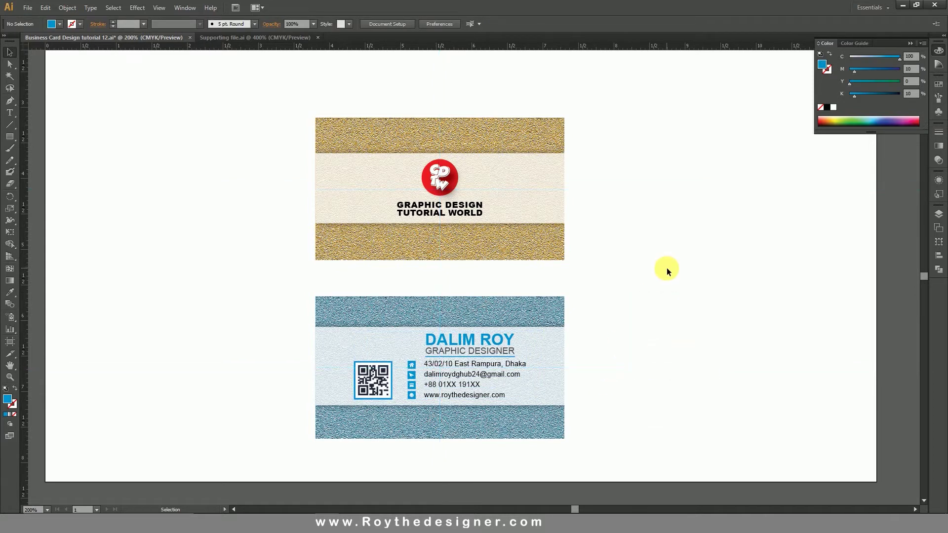